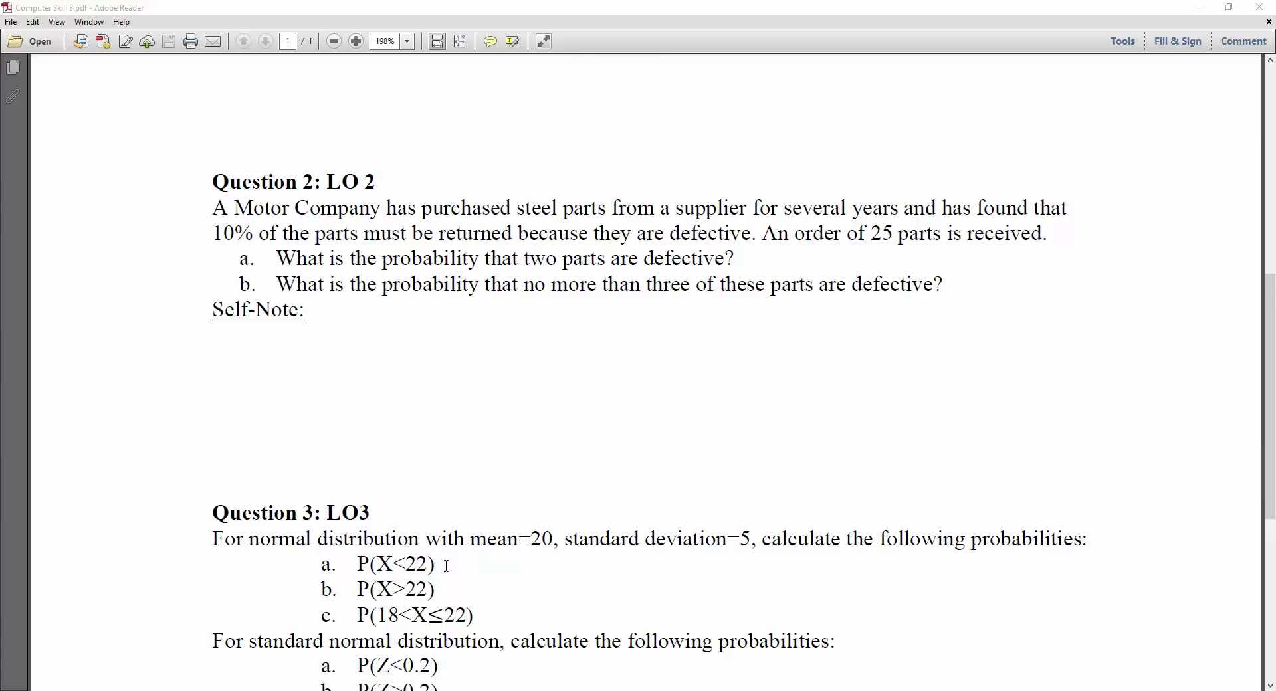
Switch to the Excel workbook and enter "Success=" in A1 and "defective" in B1 of Sheet2.
{"action": "key", "text": "alt+Tab"}
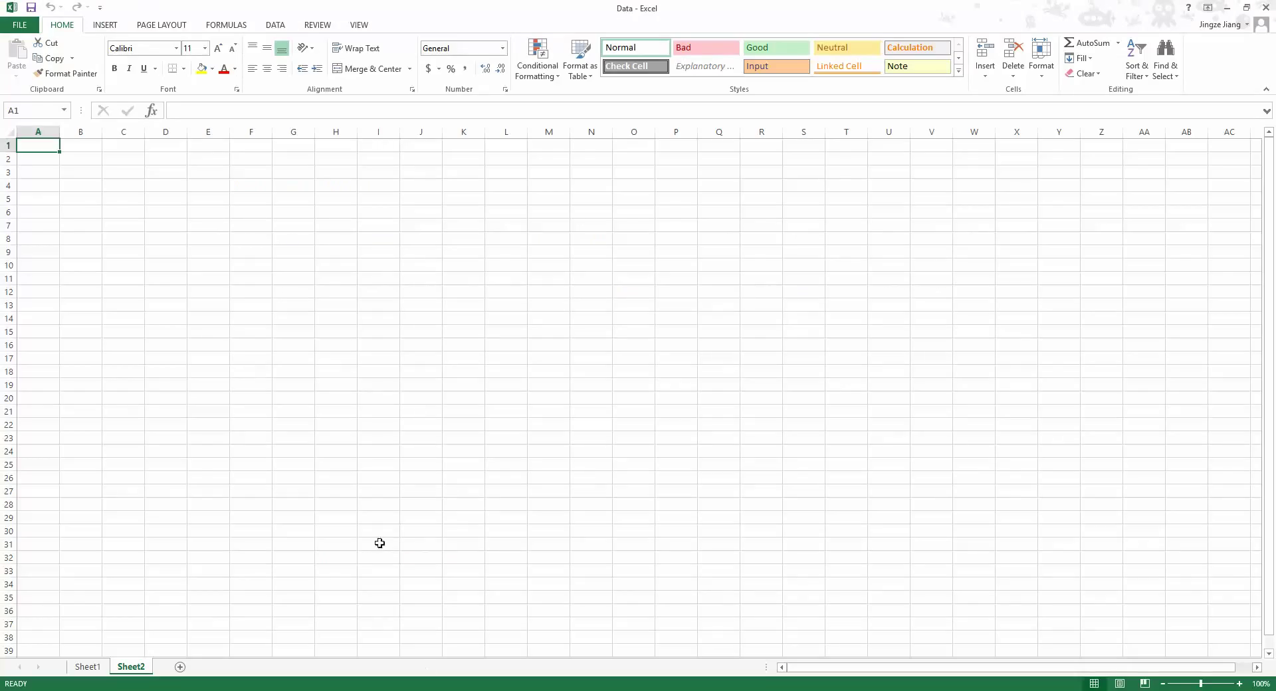
{"action": "key", "text": "Caps_Lock"}
{"action": "type", "text": "Su"}
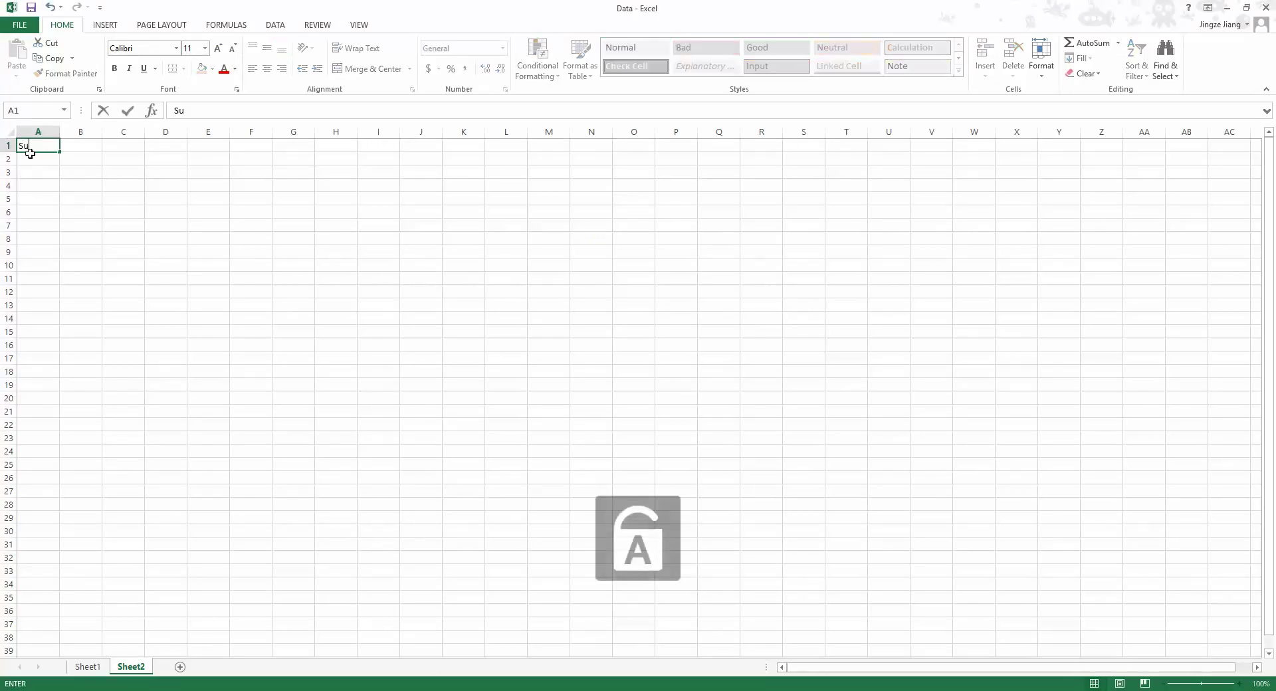
{"action": "type", "text": "ccess="}
{"action": "key", "text": "Tab"}
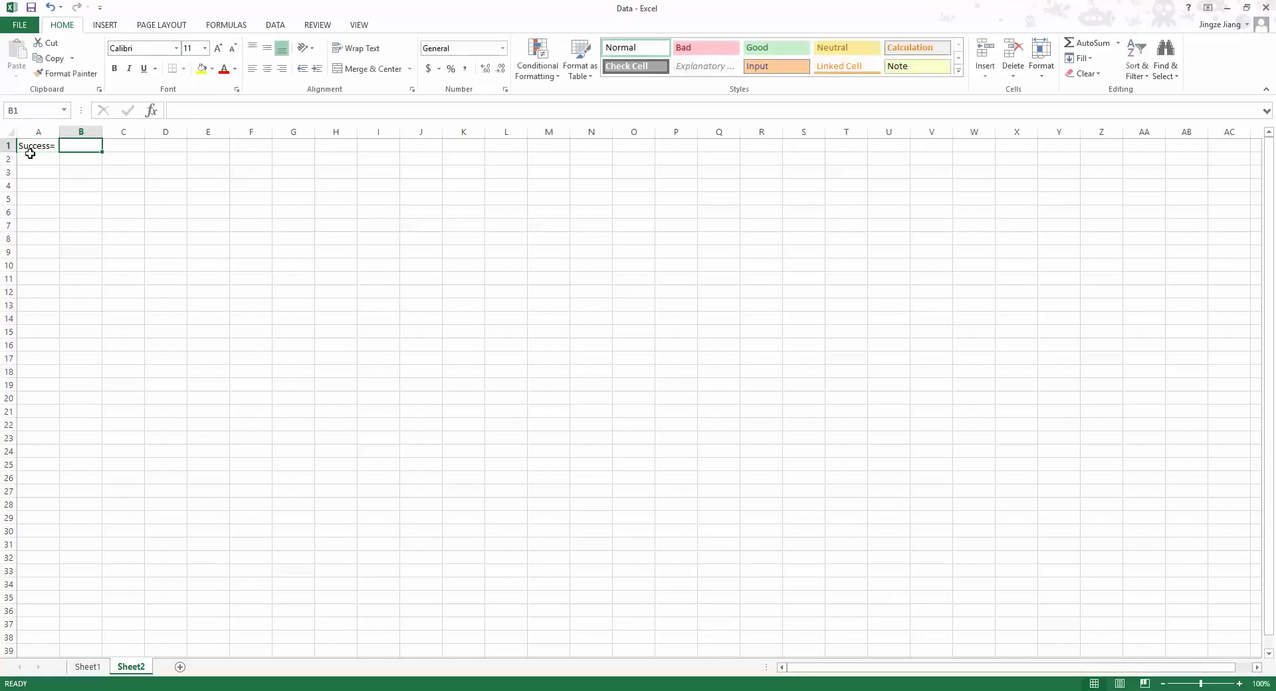
{"action": "type", "text": "defe"}
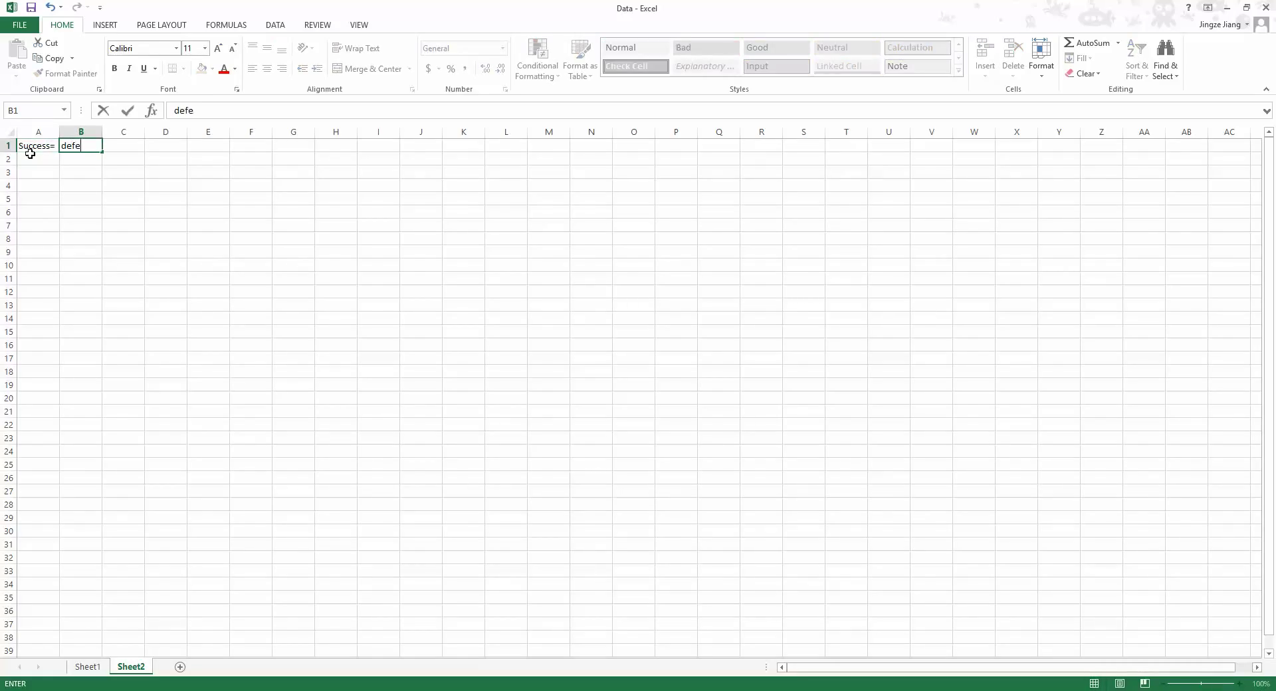
{"action": "type", "text": "ctive"}
Add the parameter labels "P=" in D1 and "n=" in F1.
{"action": "left_click", "coordinate": [167, 145]}
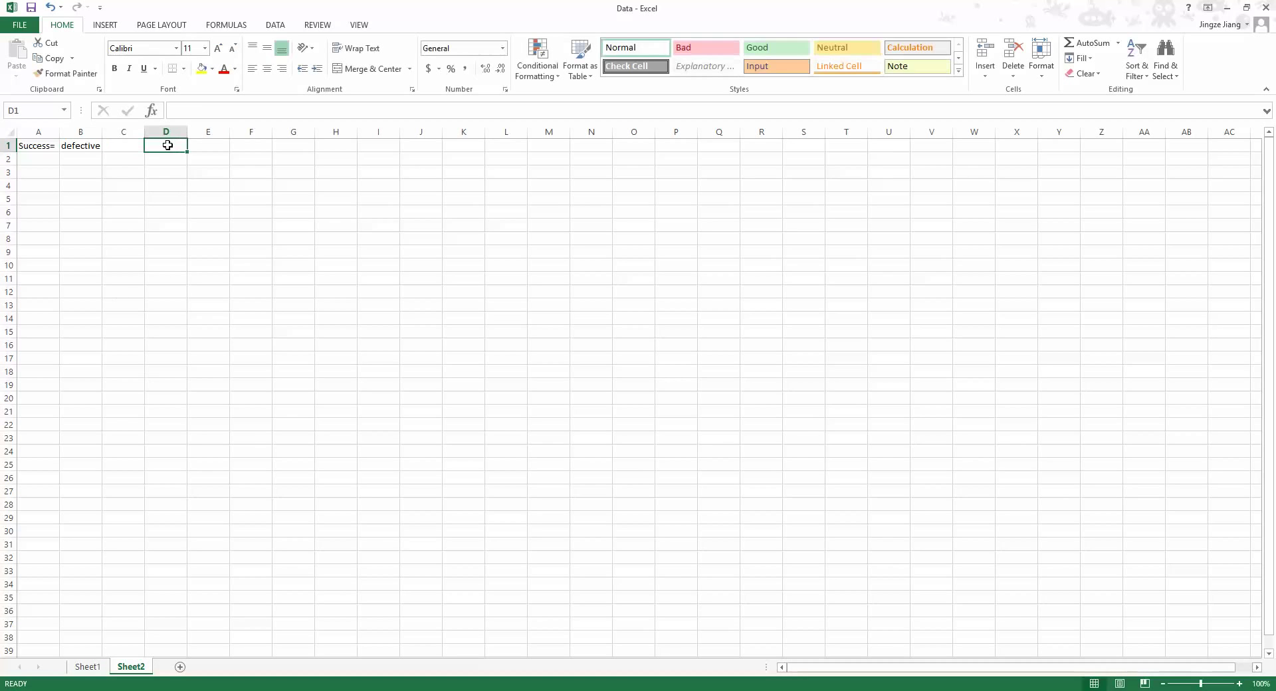
{"action": "key", "text": "Caps_Lock"}
{"action": "type", "text": "P="}
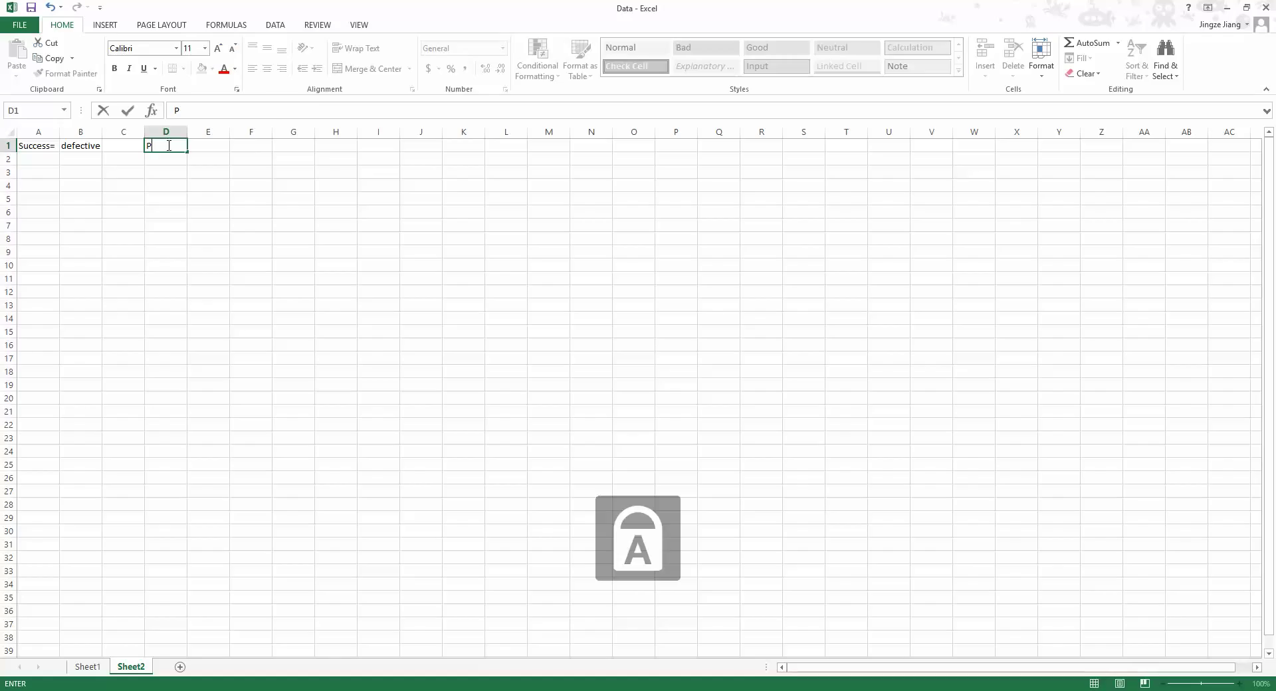
{"action": "left_click", "coordinate": [258, 146]}
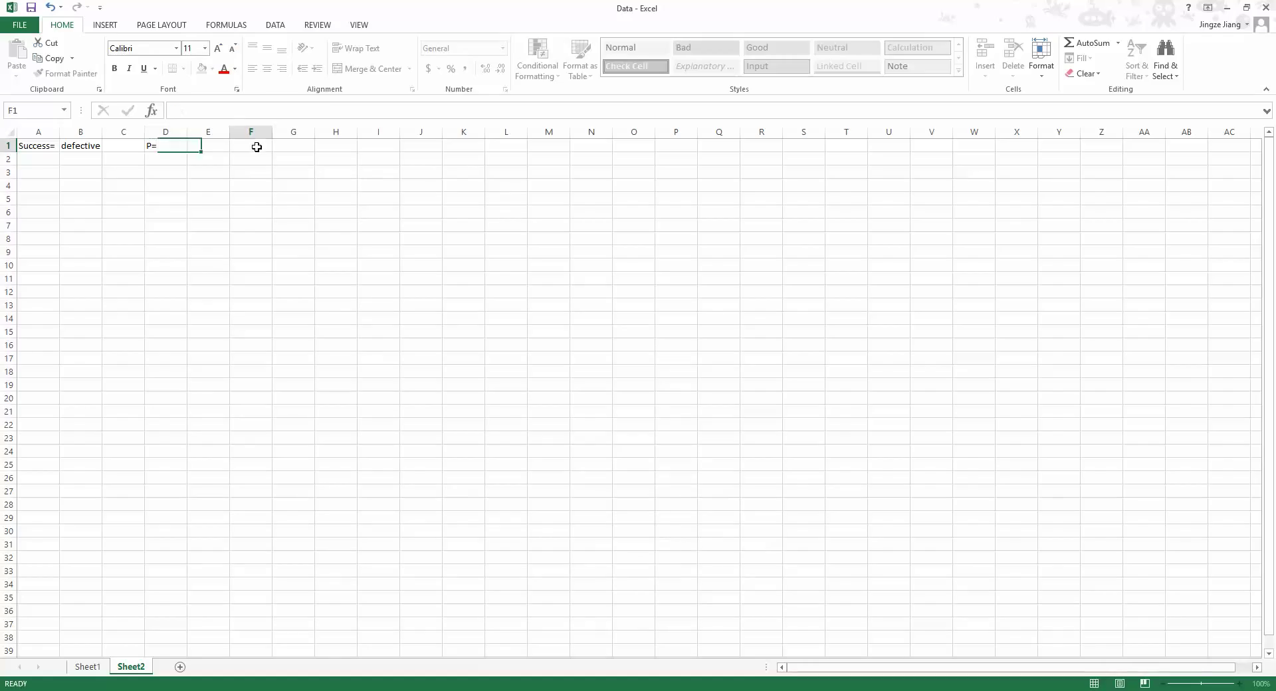
{"action": "key", "text": "Caps_Lock"}
{"action": "type", "text": "n="}
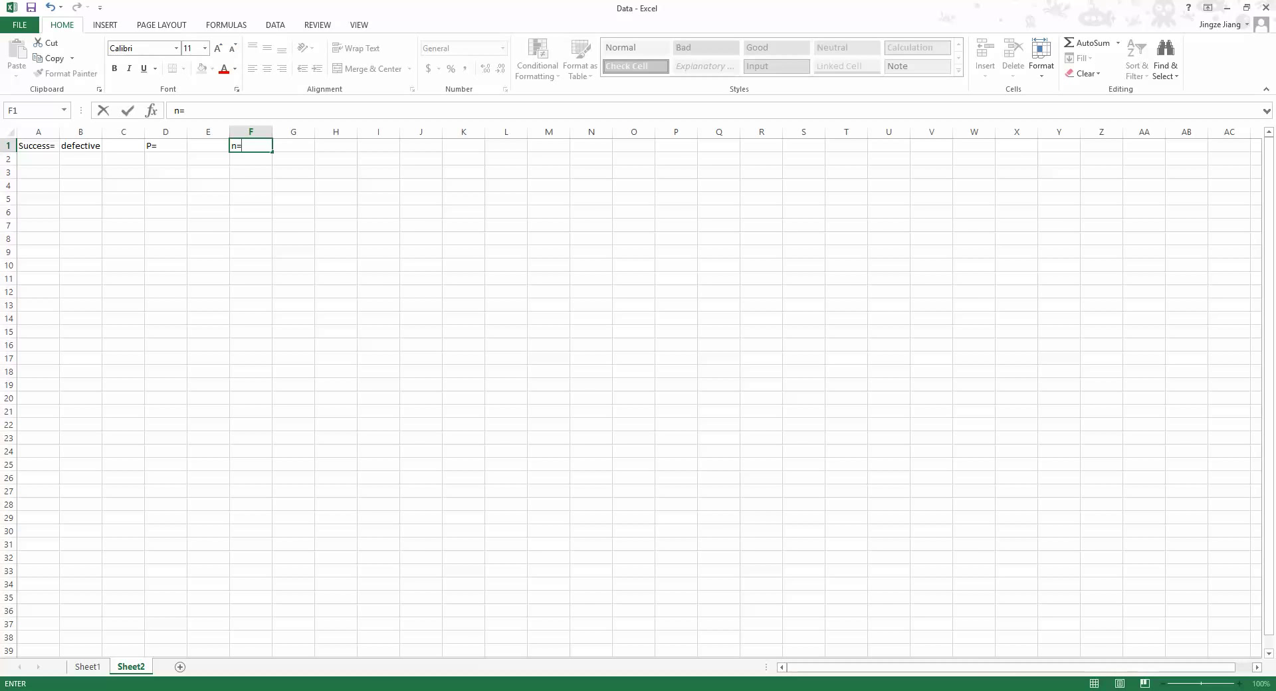
Check the defect rate in the Question 2 PDF in Adobe Reader, then enter 0.1 in E1 of the Excel sheet.
{"action": "key", "text": "alt+Tab"}
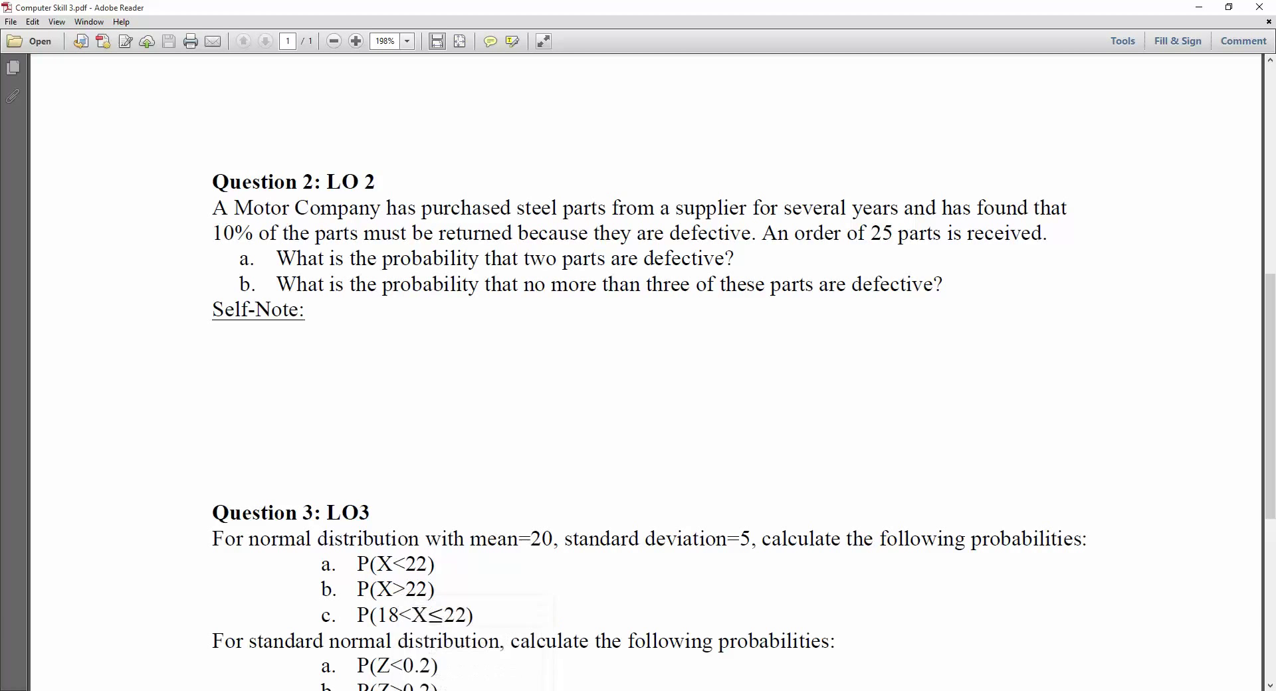
{"action": "left_click", "coordinate": [399, 688]}
{"action": "left_click", "coordinate": [194, 146]}
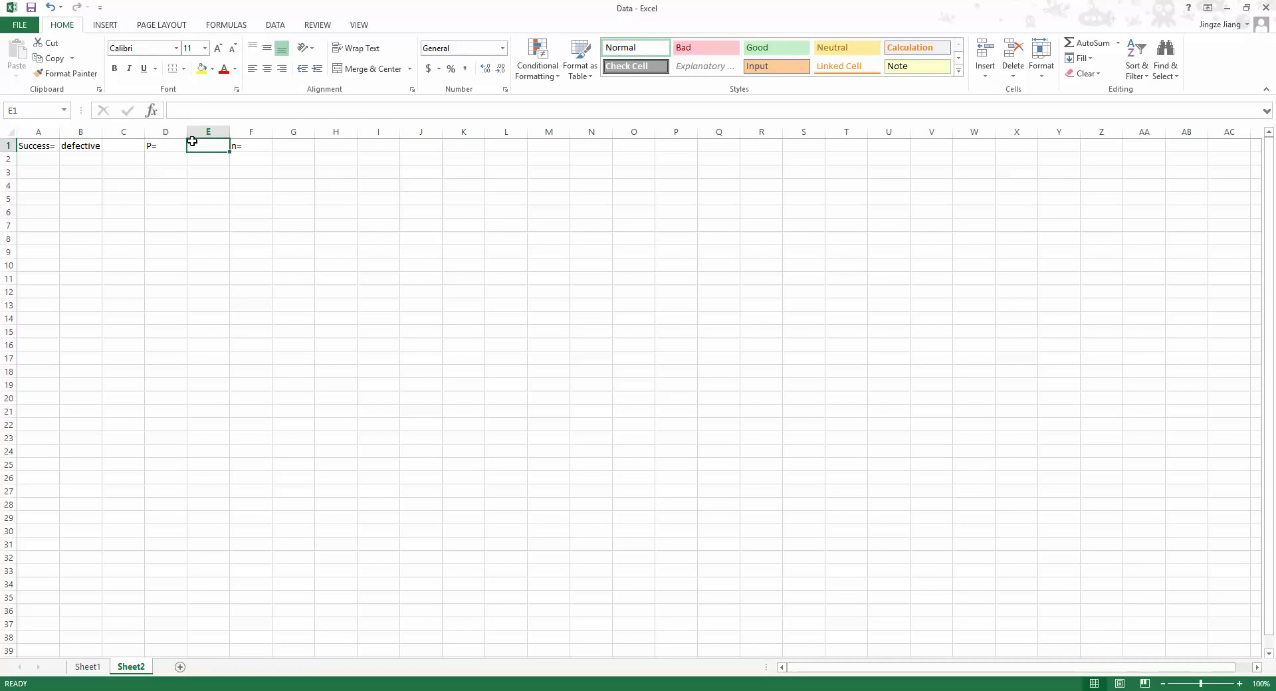
{"action": "type", "text": "0.1"}
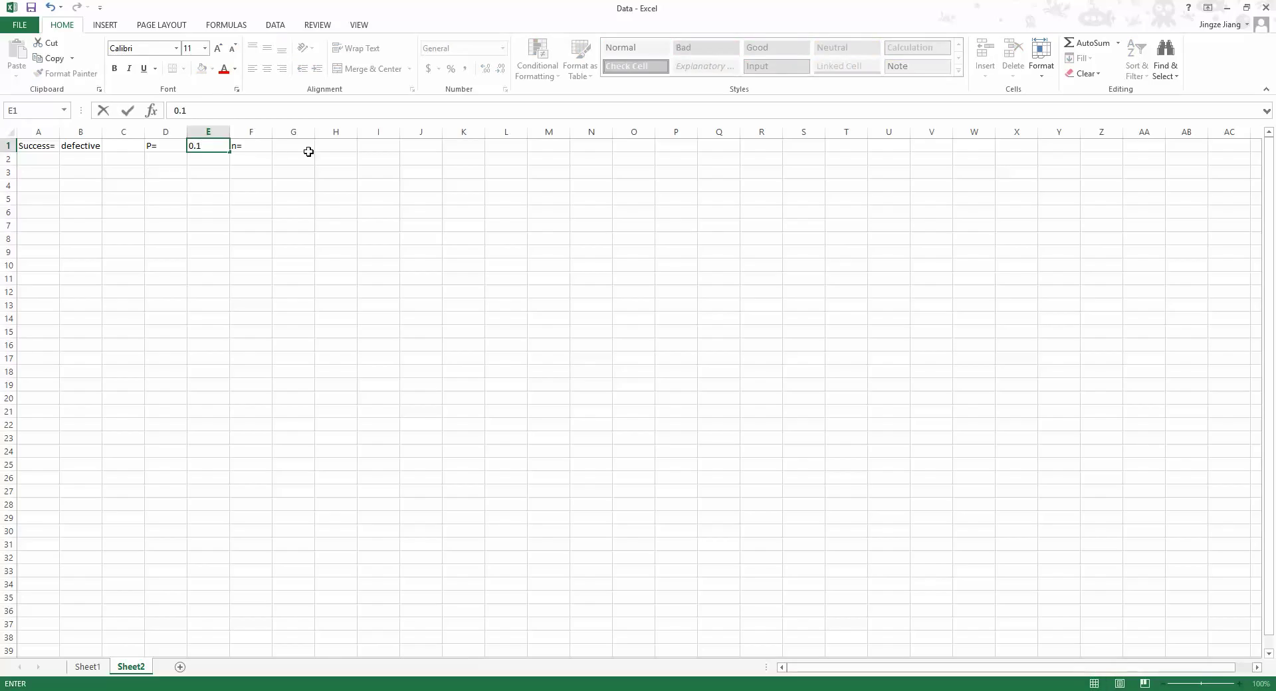
Look up the order size in the Adobe Reader PDF and enter 25 in G1 of the Excel sheet.
{"action": "left_click", "coordinate": [280, 145]}
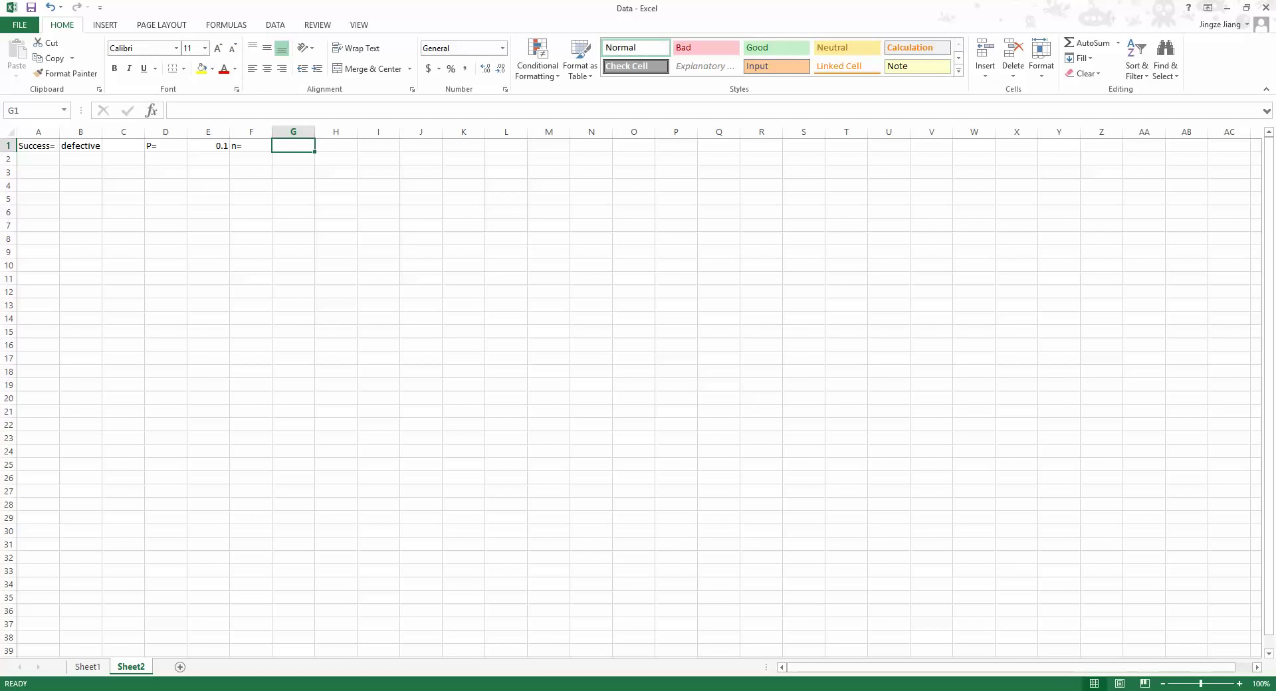
{"action": "left_click", "coordinate": [486, 659]}
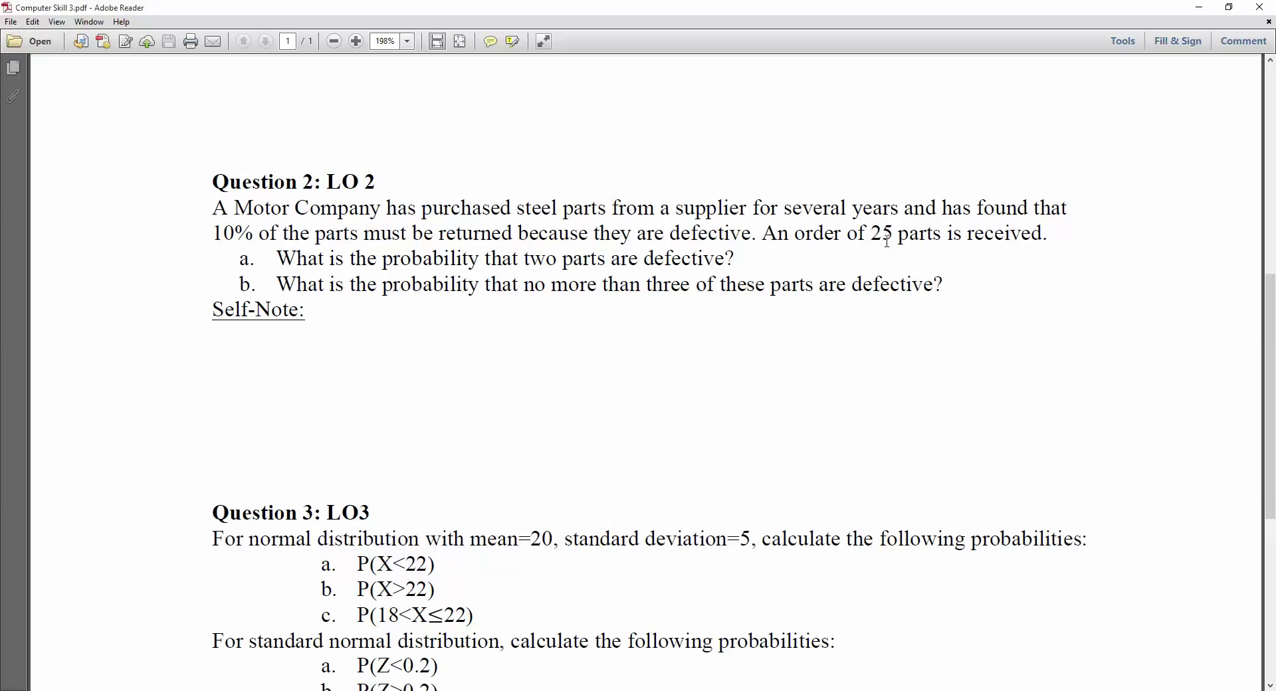
{"action": "left_click_drag", "start_coordinate": [871, 234], "coordinate": [920, 238]}
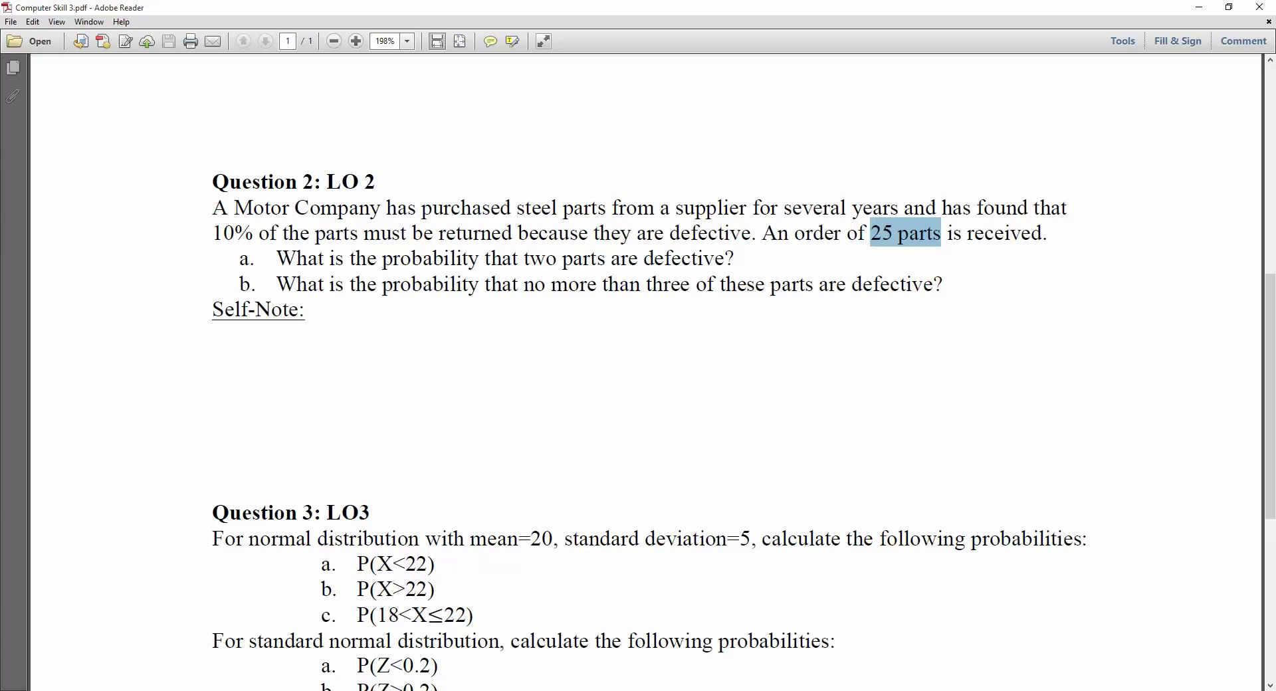
{"action": "left_click", "coordinate": [470, 650]}
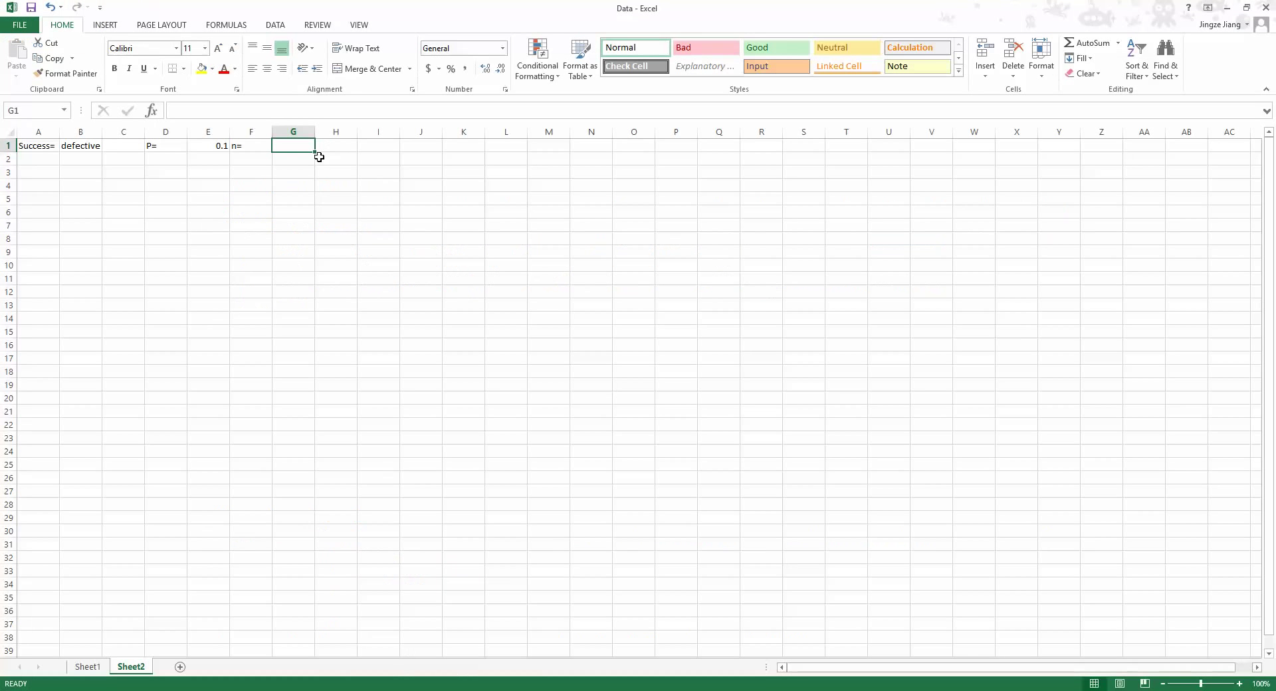
{"action": "type", "text": "25"}
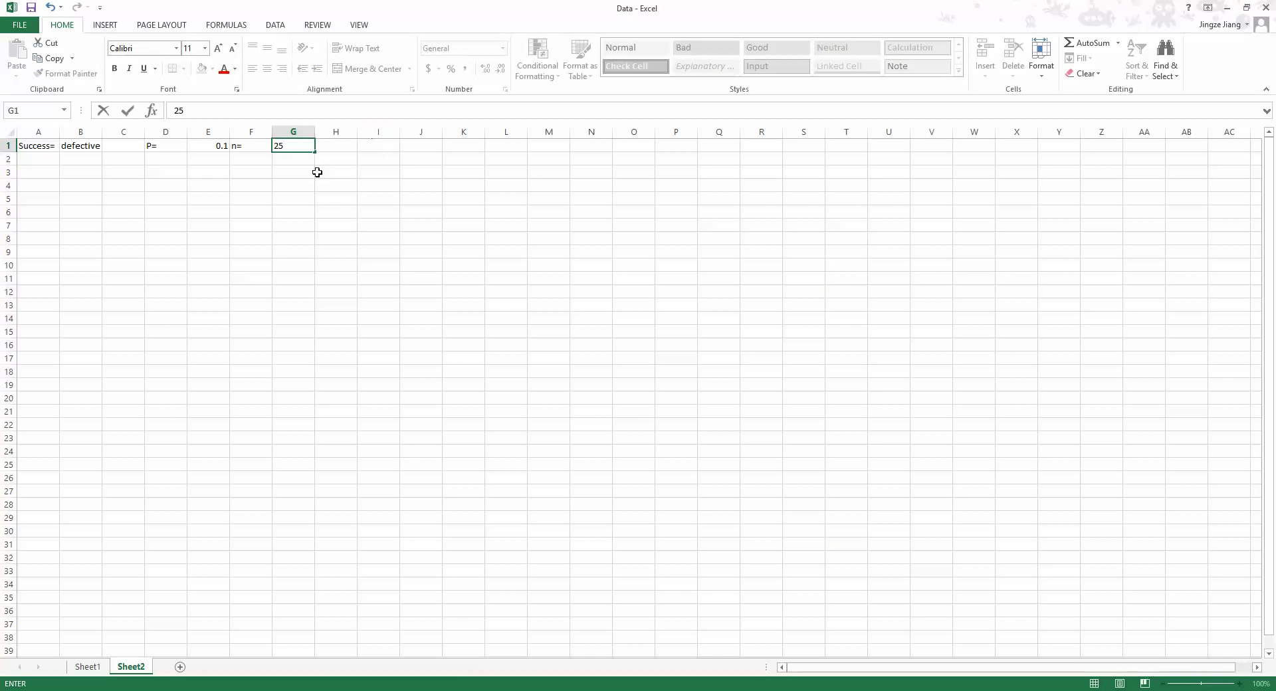
Label part "a" in A3 and enter "x=2" in B3, consulting Question 2 in the Adobe Reader PDF.
{"action": "left_click", "coordinate": [53, 171]}
{"action": "type", "text": "a"}
{"action": "left_click", "coordinate": [81, 173]}
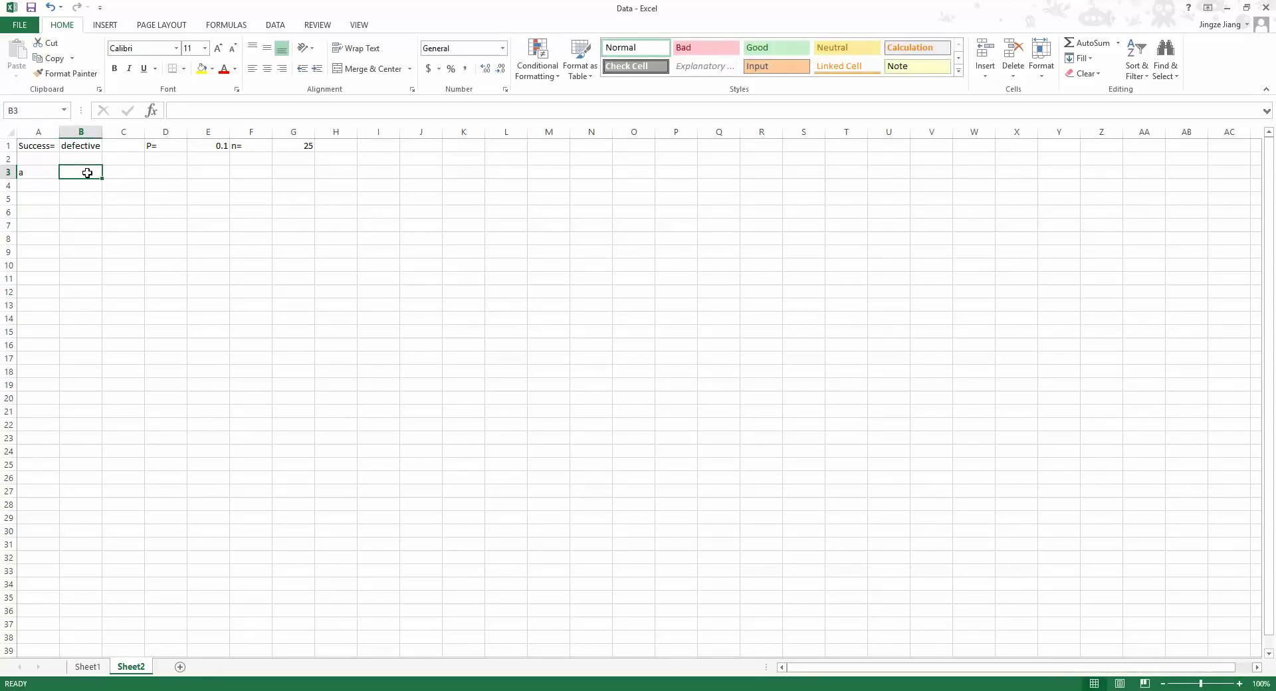
{"action": "type", "text": "x"}
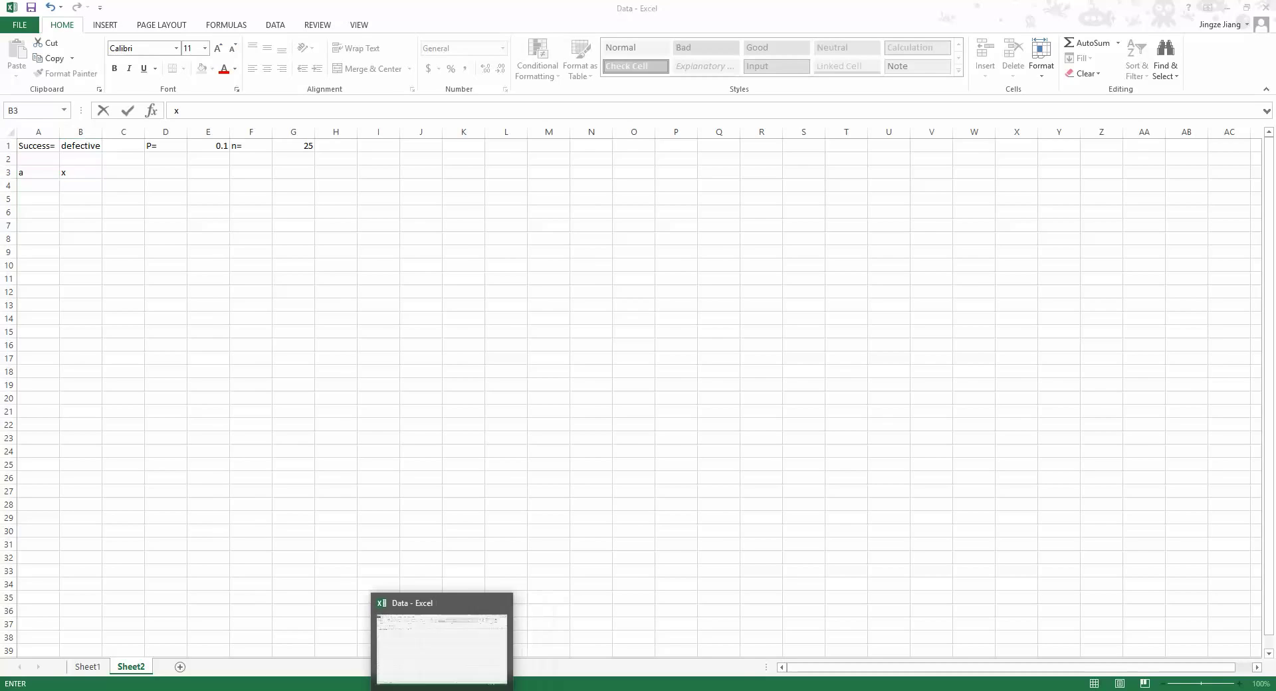
{"action": "left_click", "coordinate": [472, 690]}
{"action": "left_click", "coordinate": [439, 690]}
{"action": "left_click", "coordinate": [438, 690]}
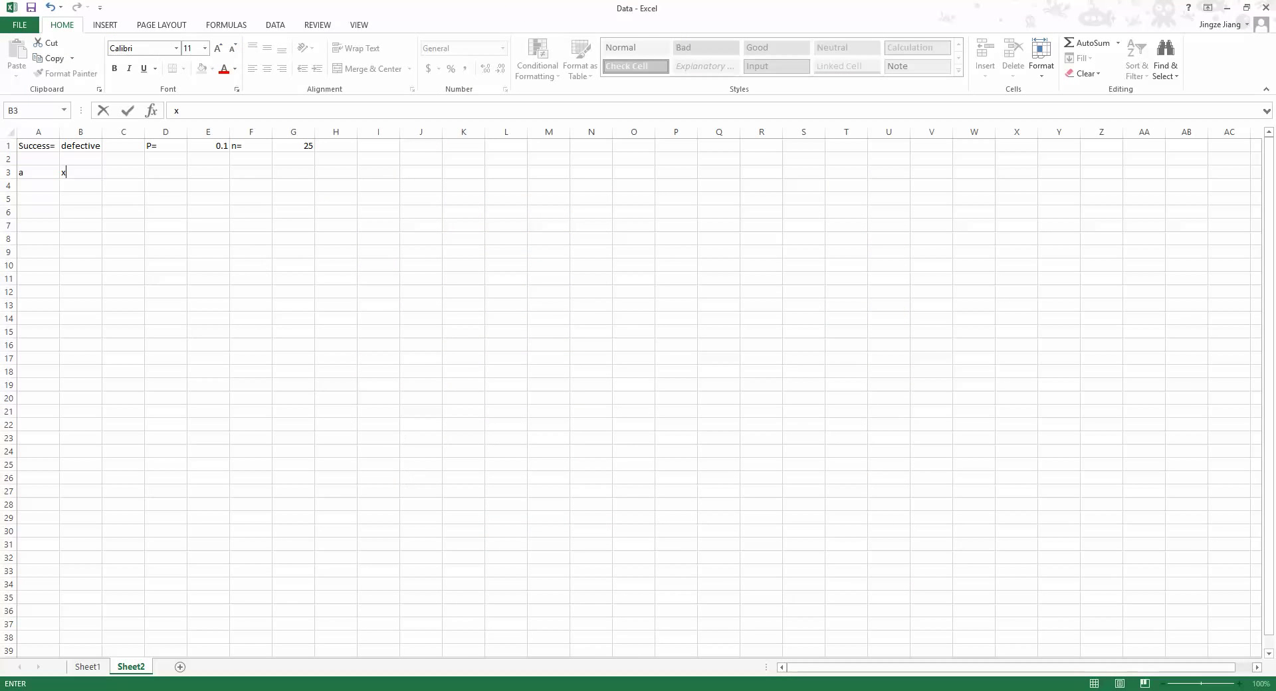
{"action": "left_click", "coordinate": [473, 690]}
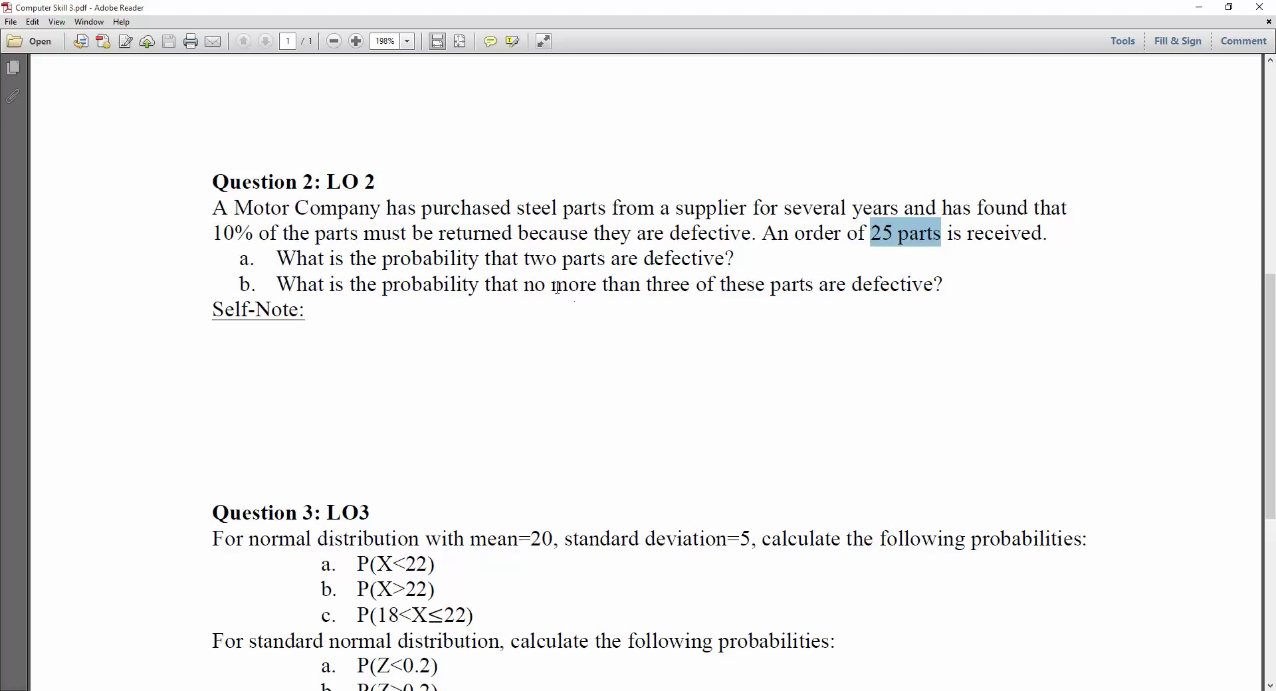
{"action": "key", "text": "alt+Tab"}
{"action": "type", "text": "x=2"}
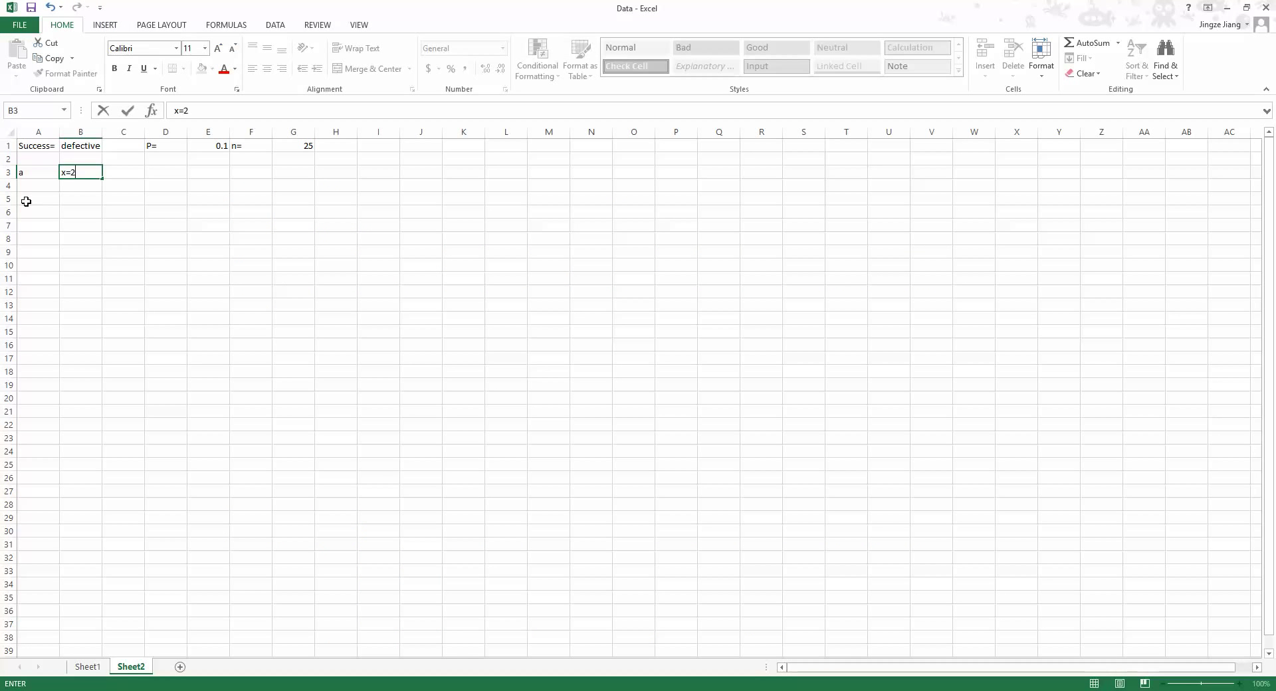
{"action": "key", "text": "Return"}
Enter the probability label "P(X=2)" in B4.
{"action": "left_click", "coordinate": [166, 149]}
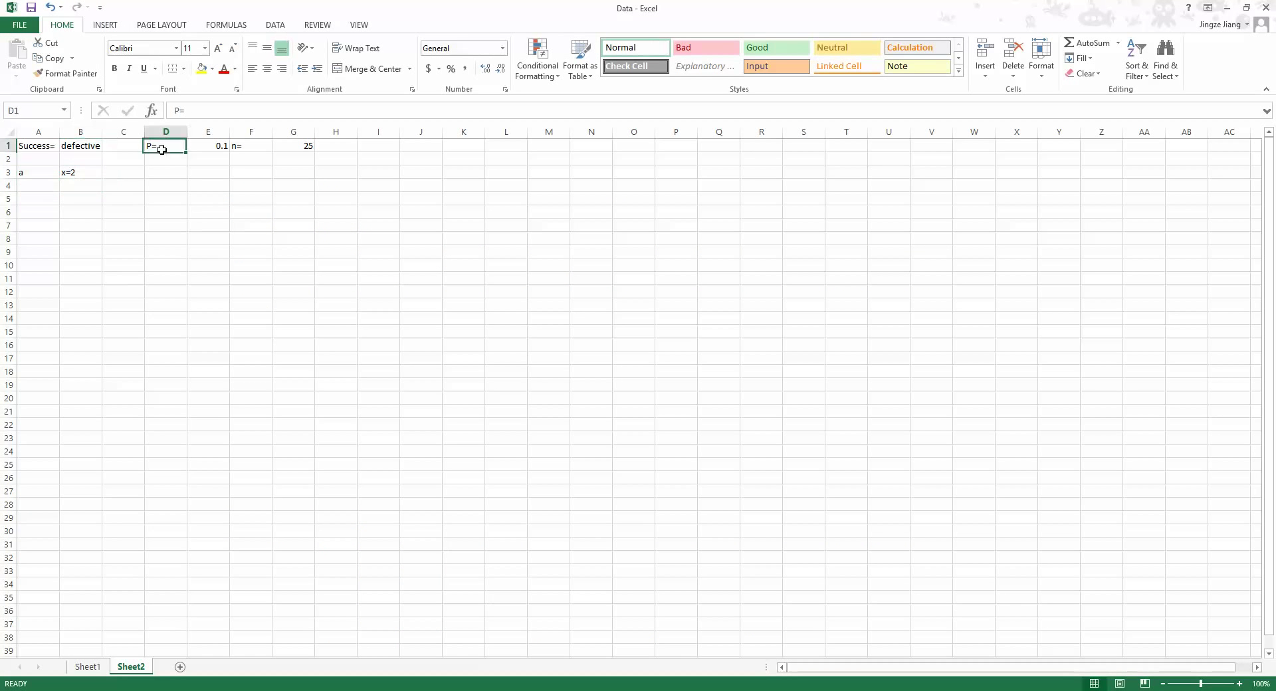
{"action": "left_click", "coordinate": [234, 150]}
{"action": "left_click", "coordinate": [91, 184]}
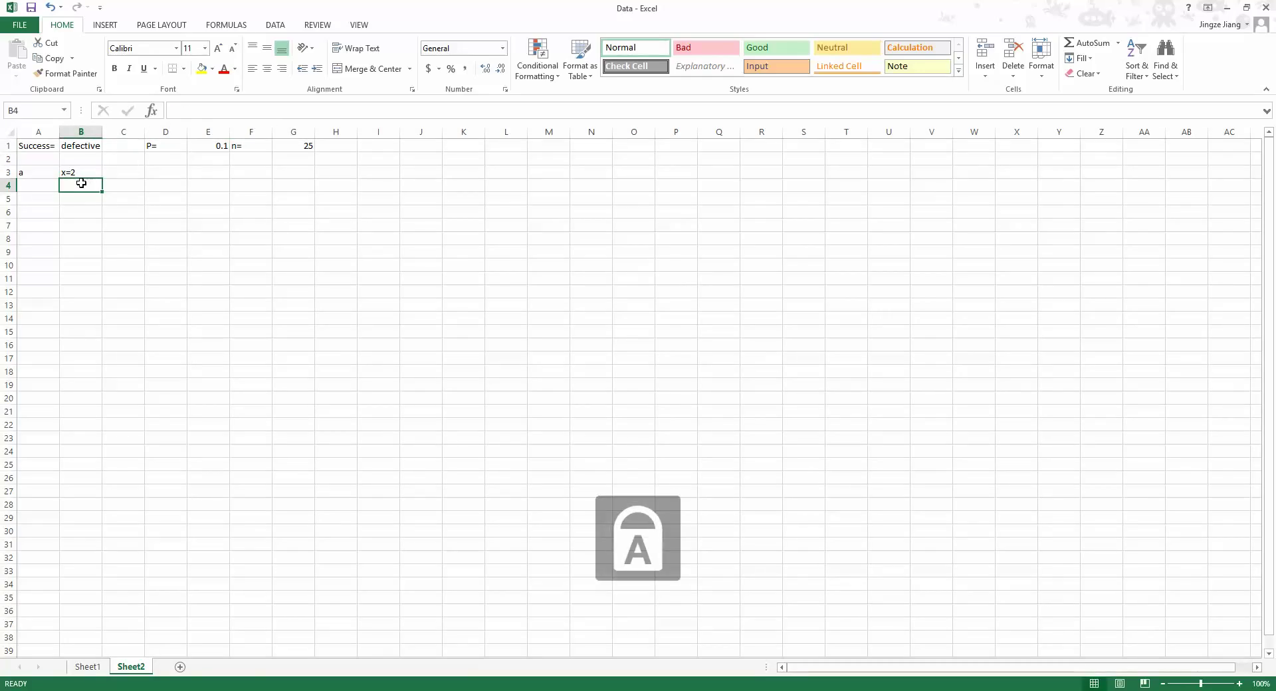
{"action": "type", "text": "P(X=2)"}
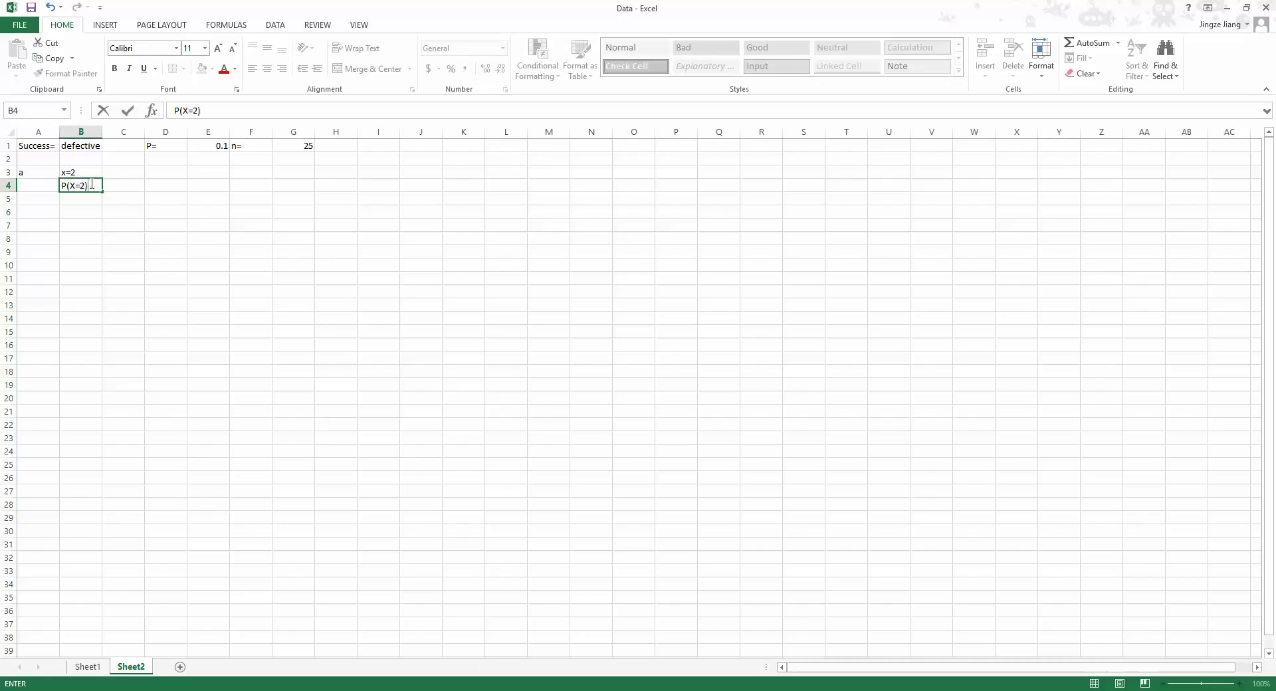
Calculate the probability of exactly two defective parts in C4 with =BINOM.DIST(2,G1,E1,FALSE).
{"action": "left_click", "coordinate": [109, 180]}
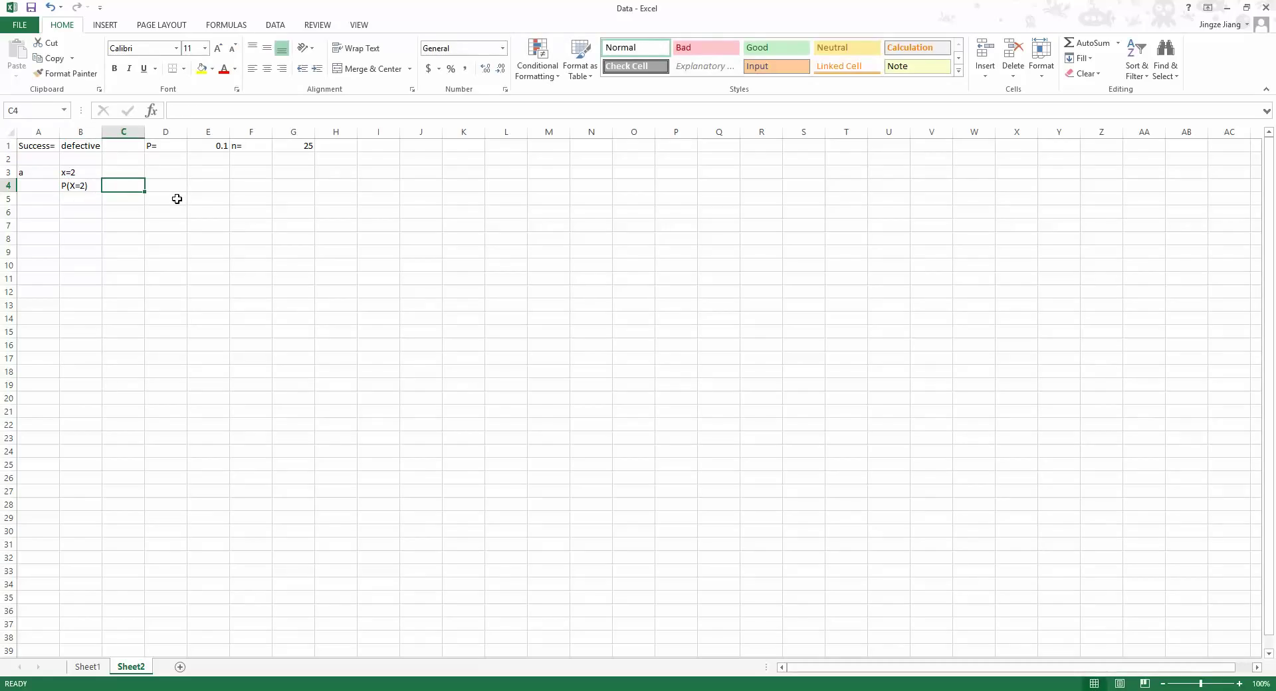
{"action": "type", "text": "="}
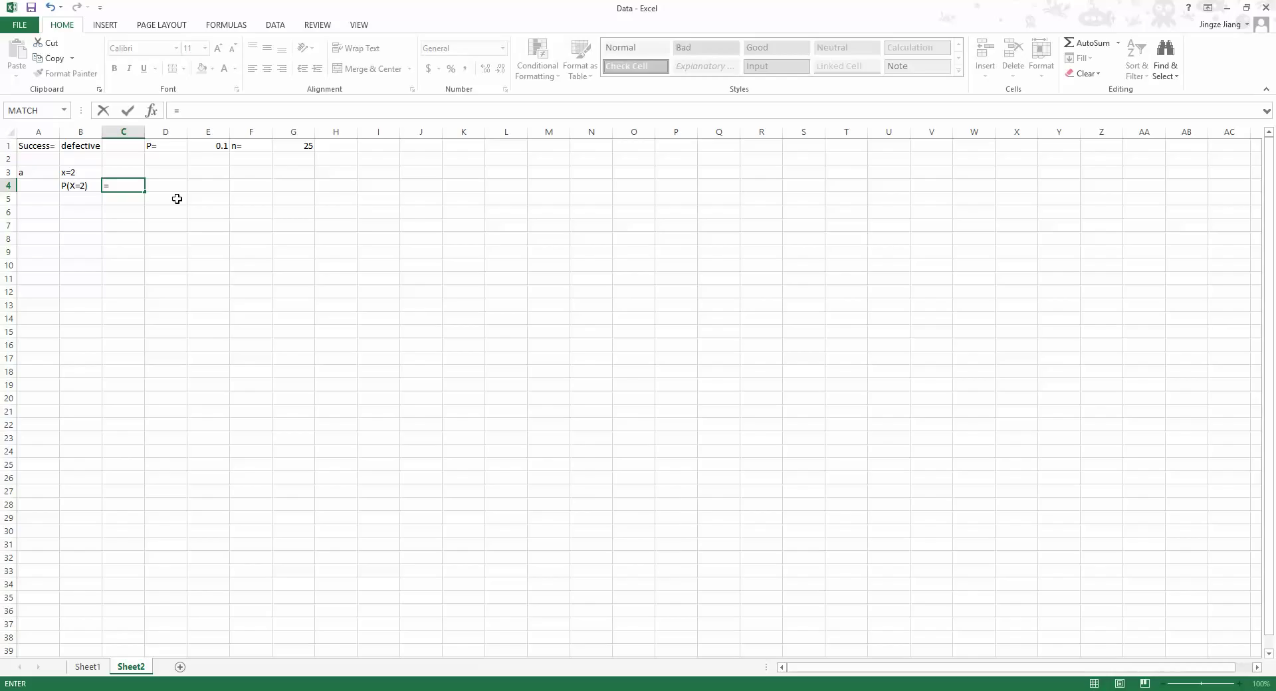
{"action": "key", "text": "Caps_Lock"}
{"action": "type", "text": "B"}
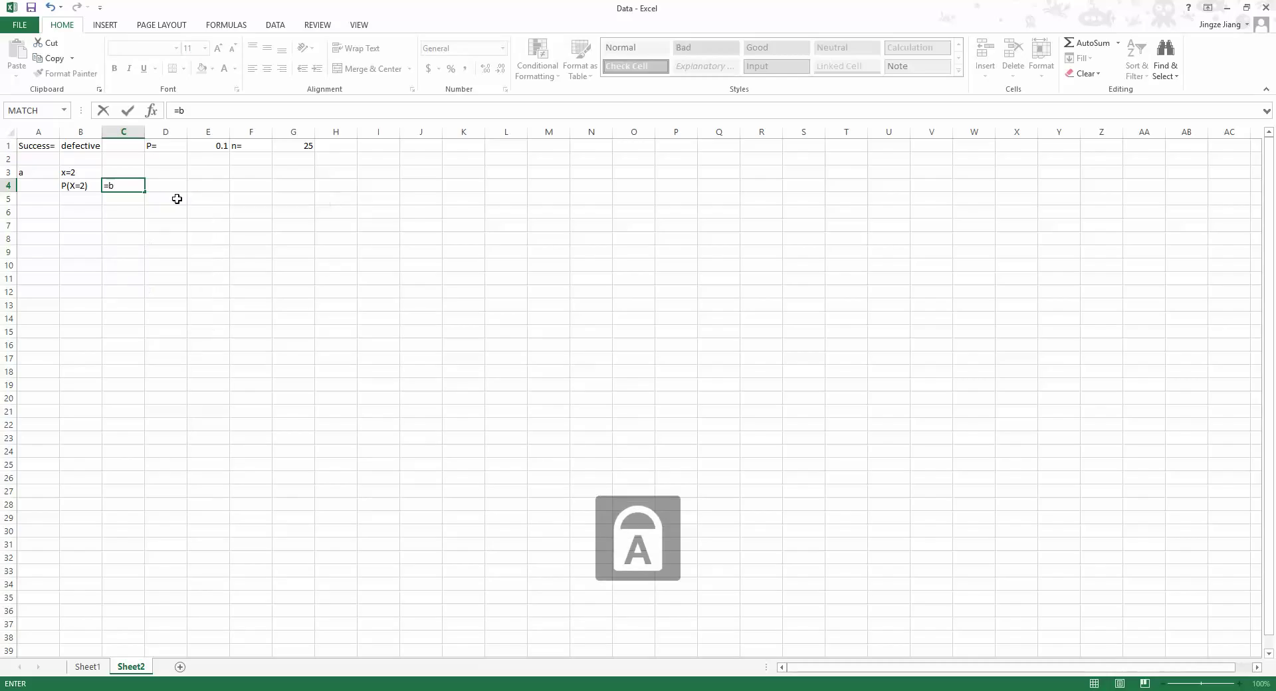
{"action": "type", "text": "INOM"}
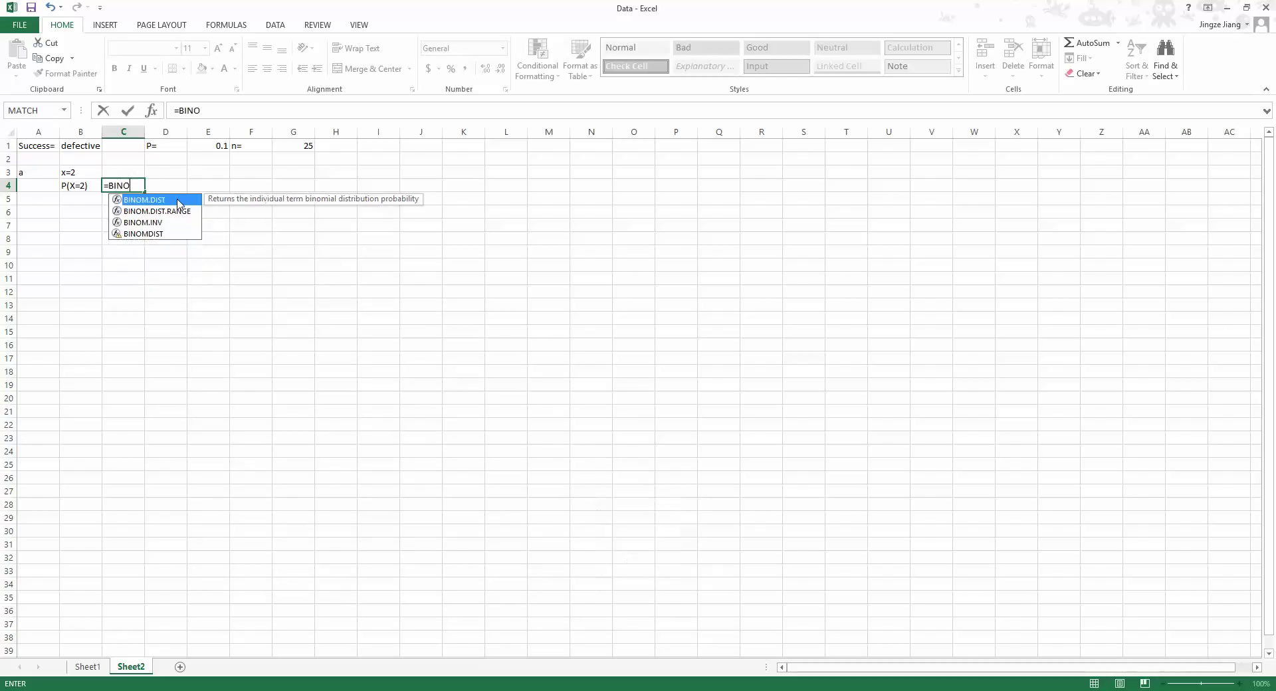
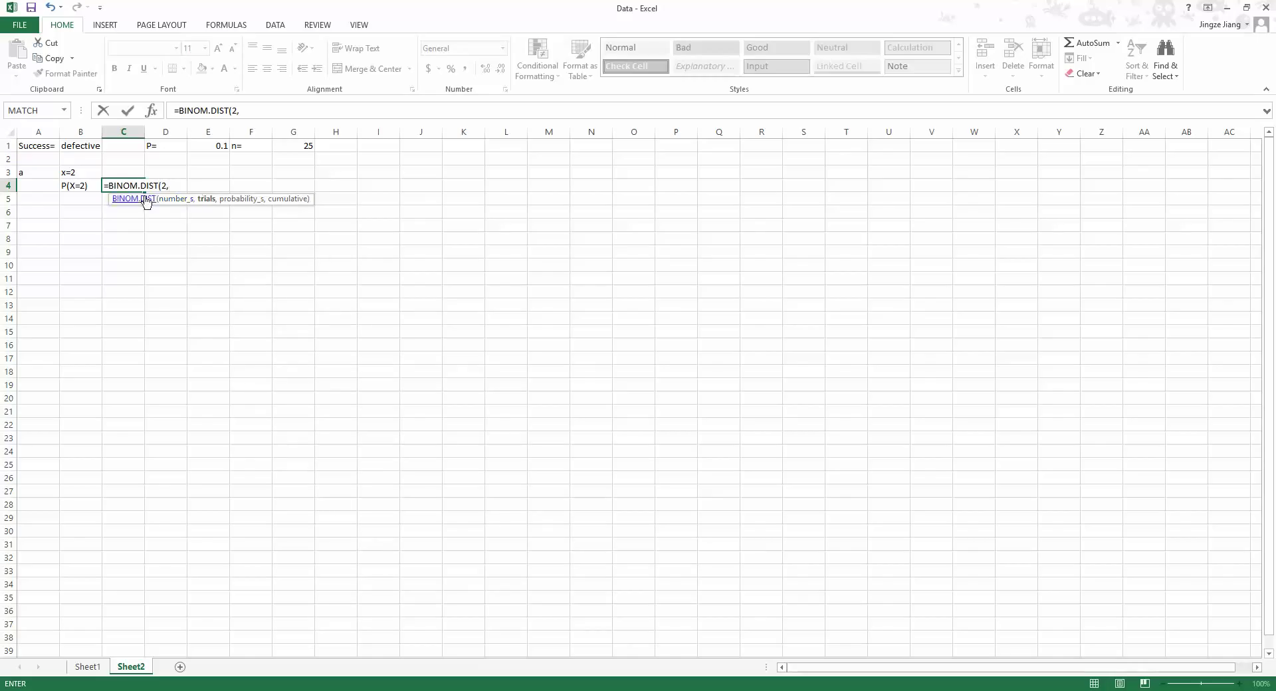
{"action": "type", "text": ","}
{"action": "left_click", "coordinate": [295, 146]}
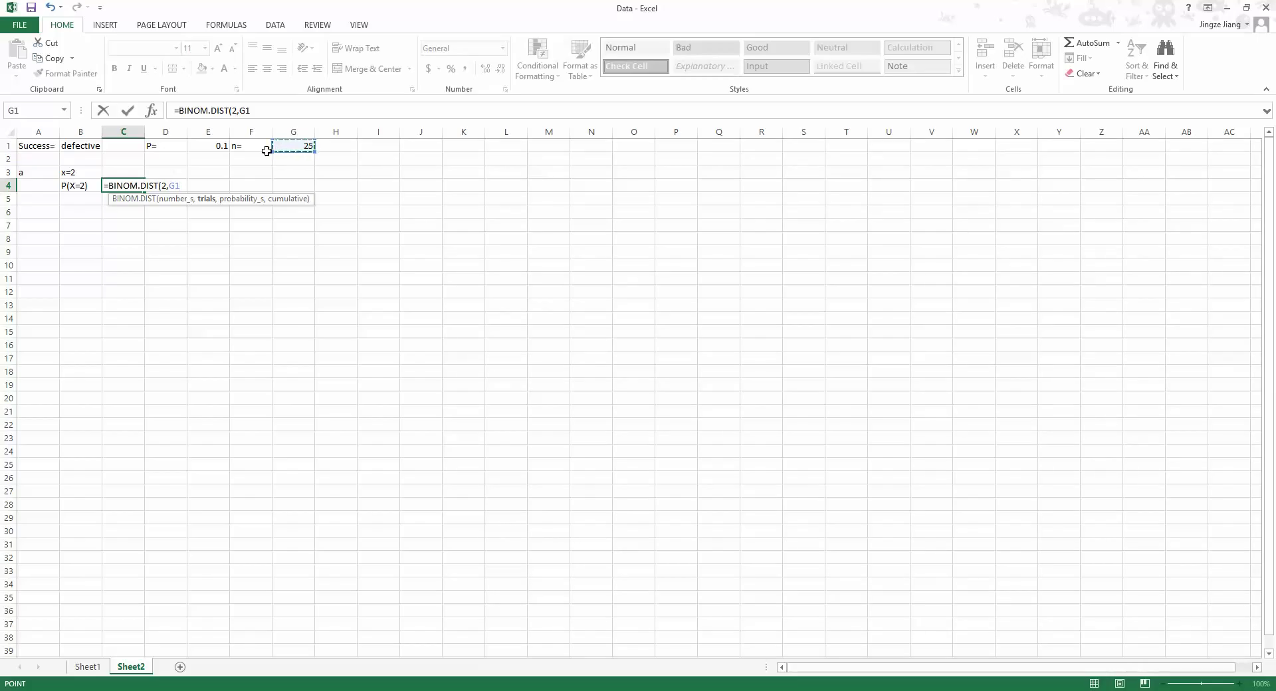
{"action": "type", "text": ","}
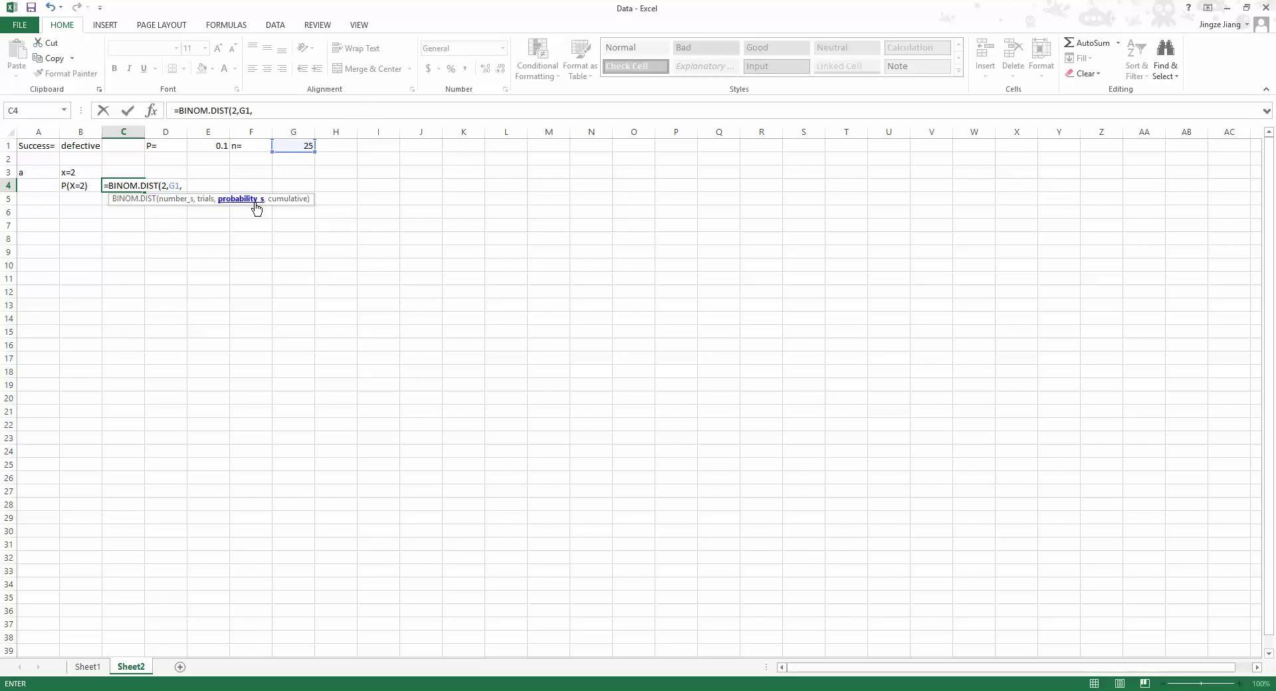
{"action": "left_click", "coordinate": [217, 145]}
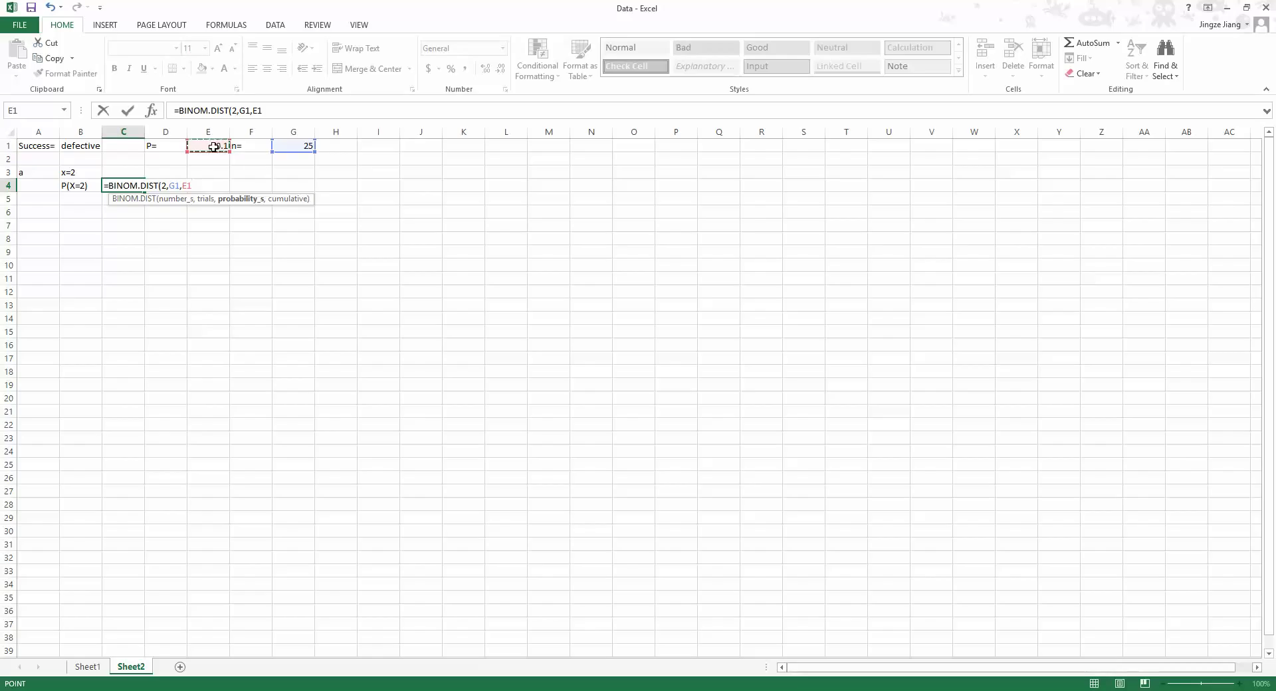
{"action": "type", "text": ","}
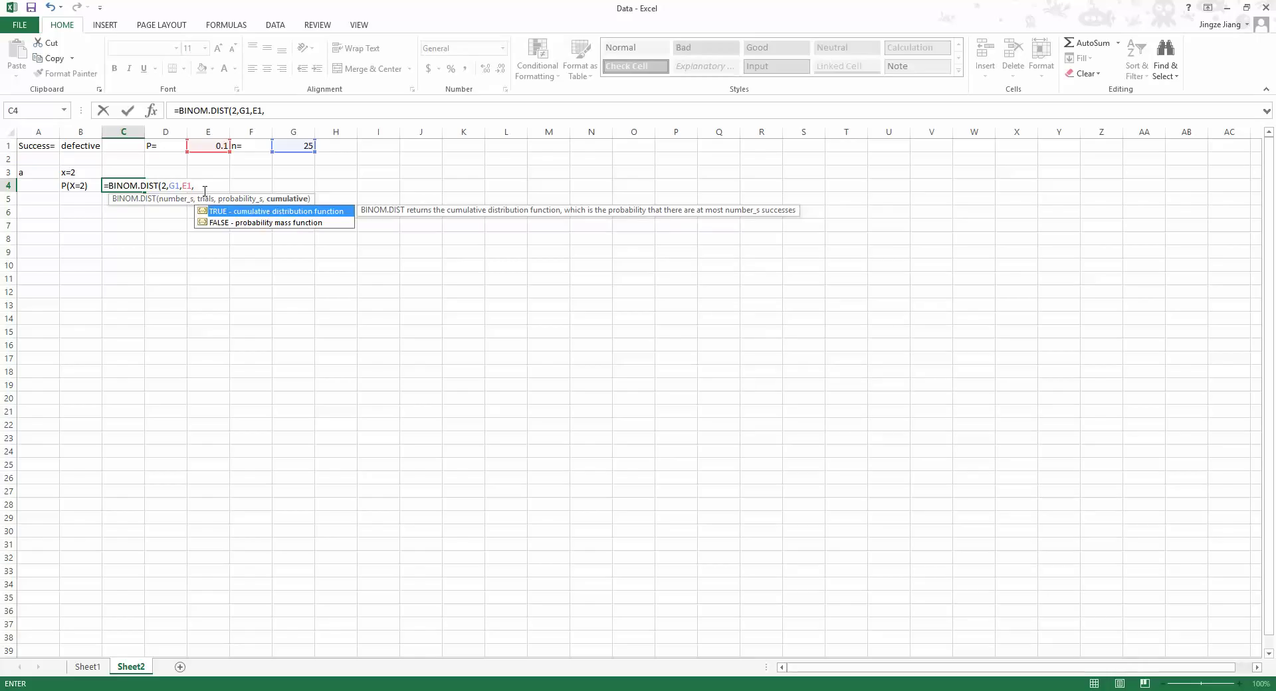
{"action": "type", "text": "FALSE)"}
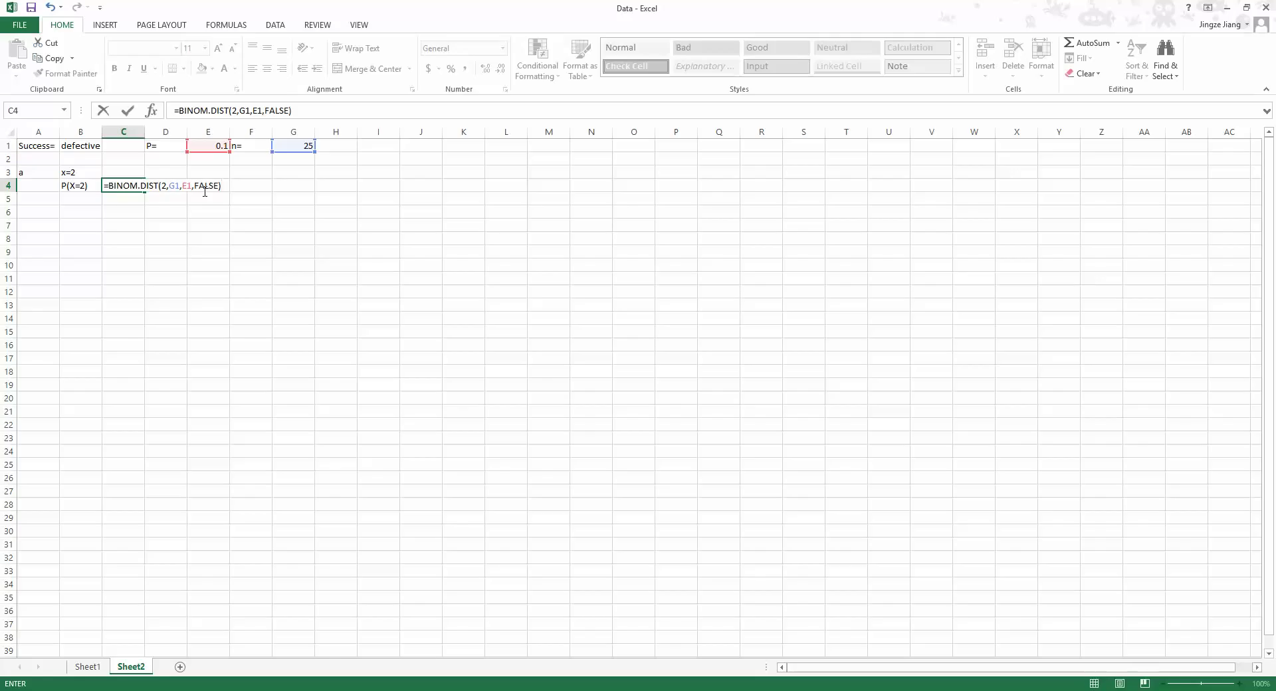
{"action": "key", "text": "Return"}
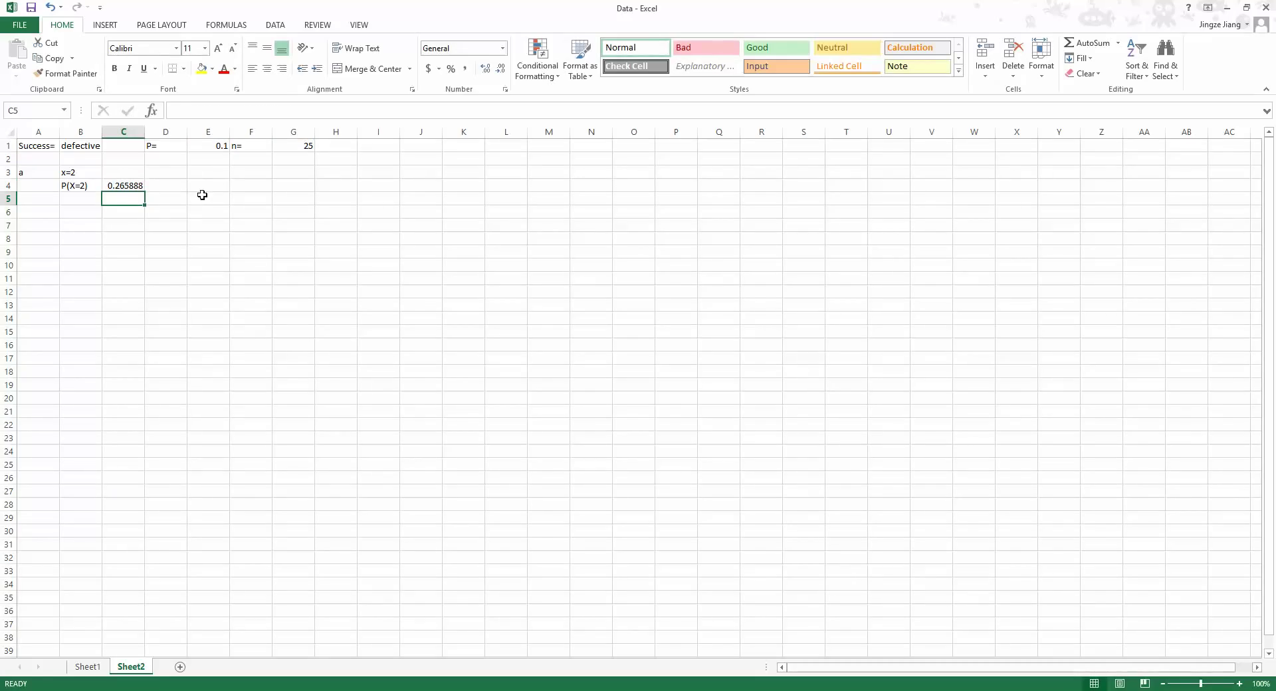
Reduce the probability result in C4 to two decimal places.
{"action": "left_click", "coordinate": [118, 188]}
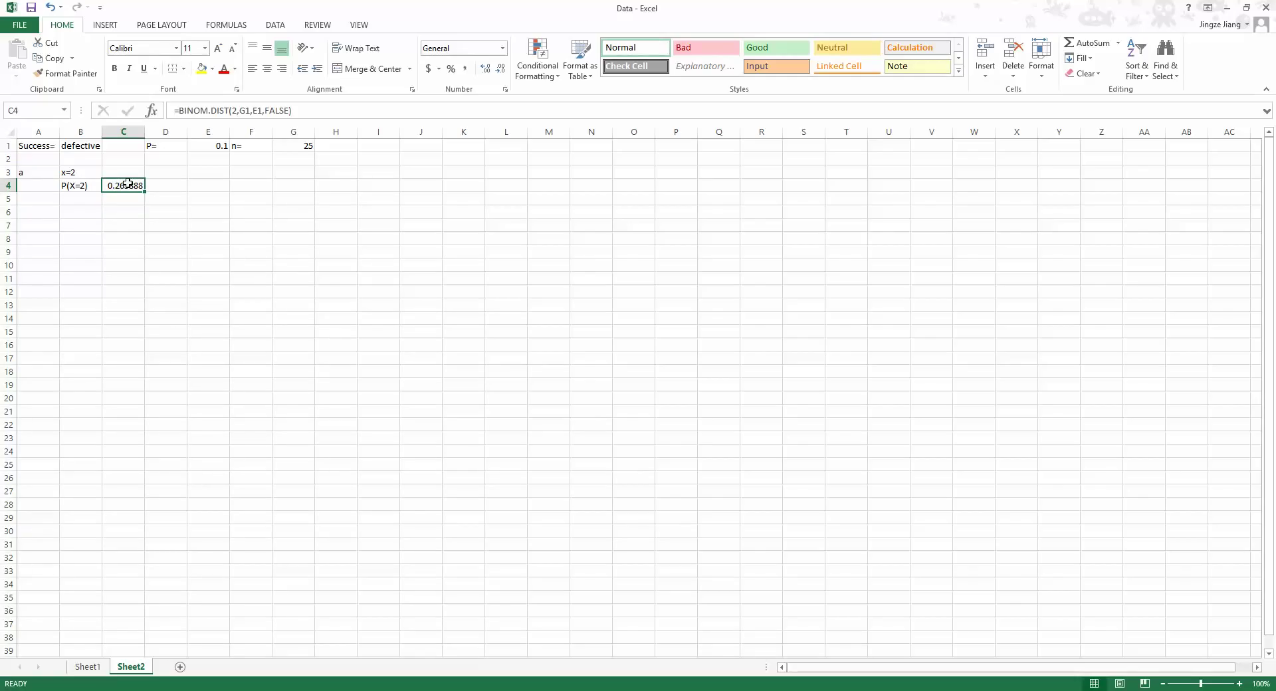
{"action": "left_click", "coordinate": [500, 69]}
{"action": "left_click", "coordinate": [500, 69]}
{"action": "left_click", "coordinate": [500, 69]}
{"action": "left_click", "coordinate": [500, 69]}
Review Question 2 in the Adobe Reader PDF, comparing the wording of parts a and b, and return to the Excel sheet.
{"action": "key", "text": "alt+Tab"}
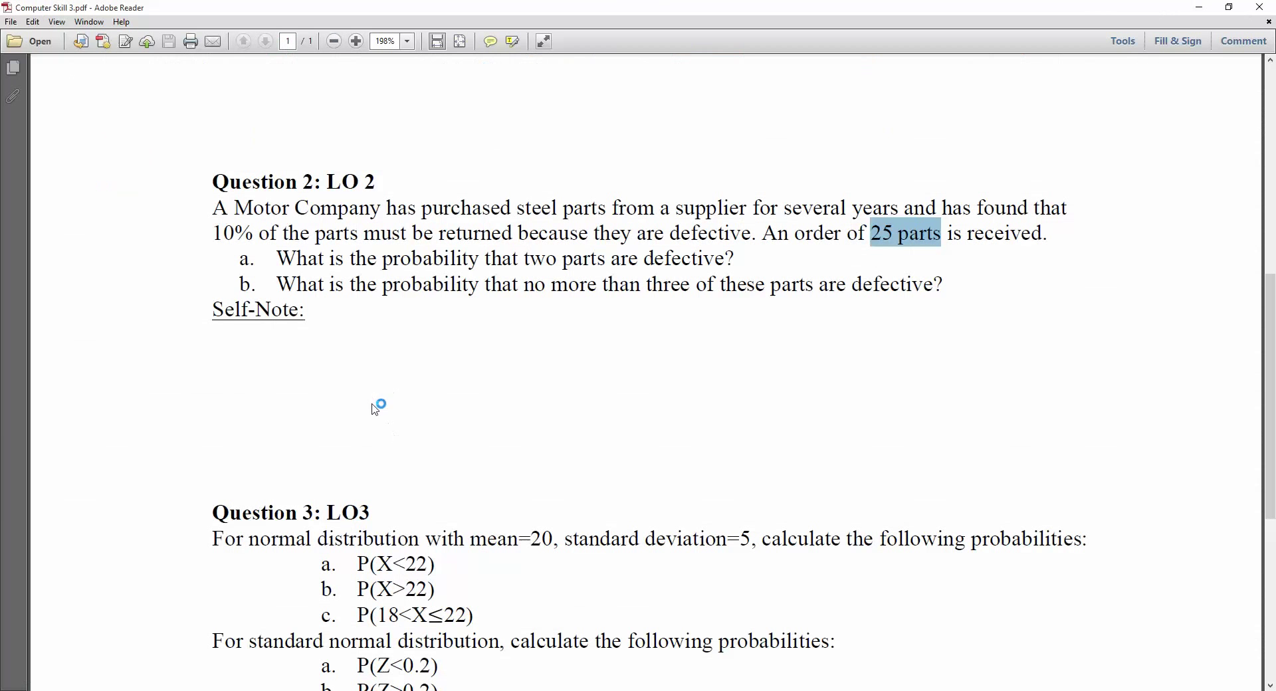
{"action": "left_click", "coordinate": [384, 396]}
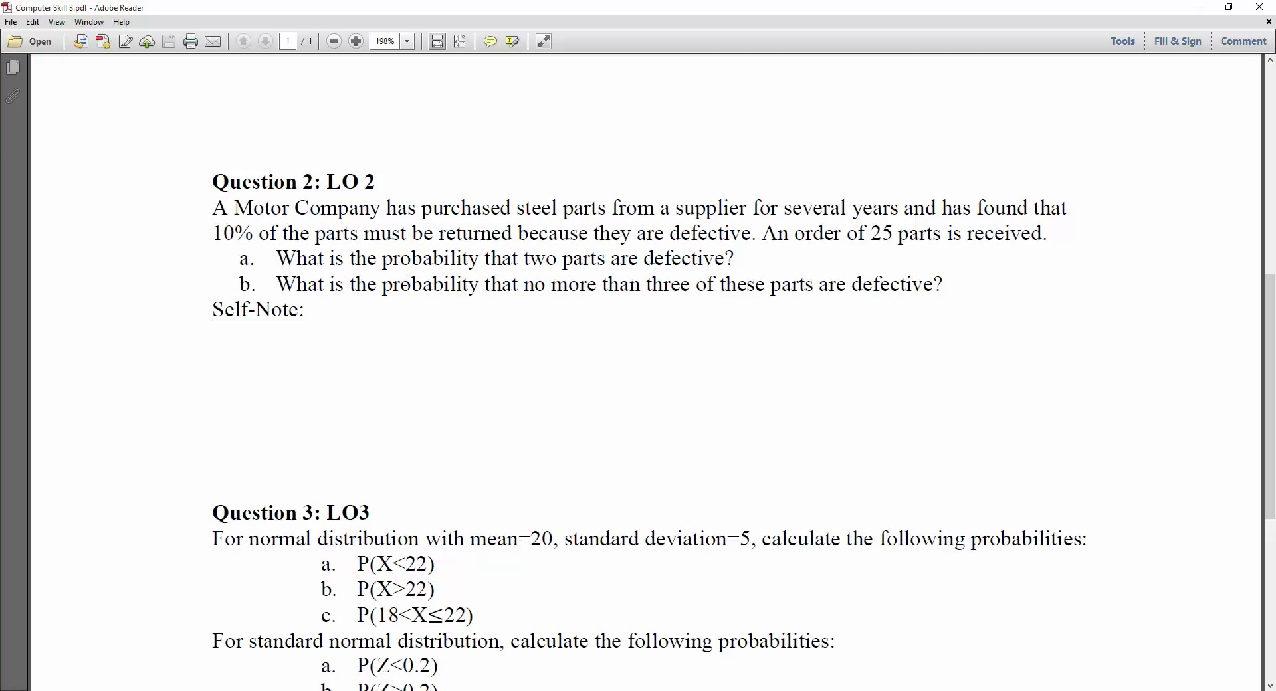
{"action": "left_click_drag", "start_coordinate": [405, 280], "coordinate": [975, 296]}
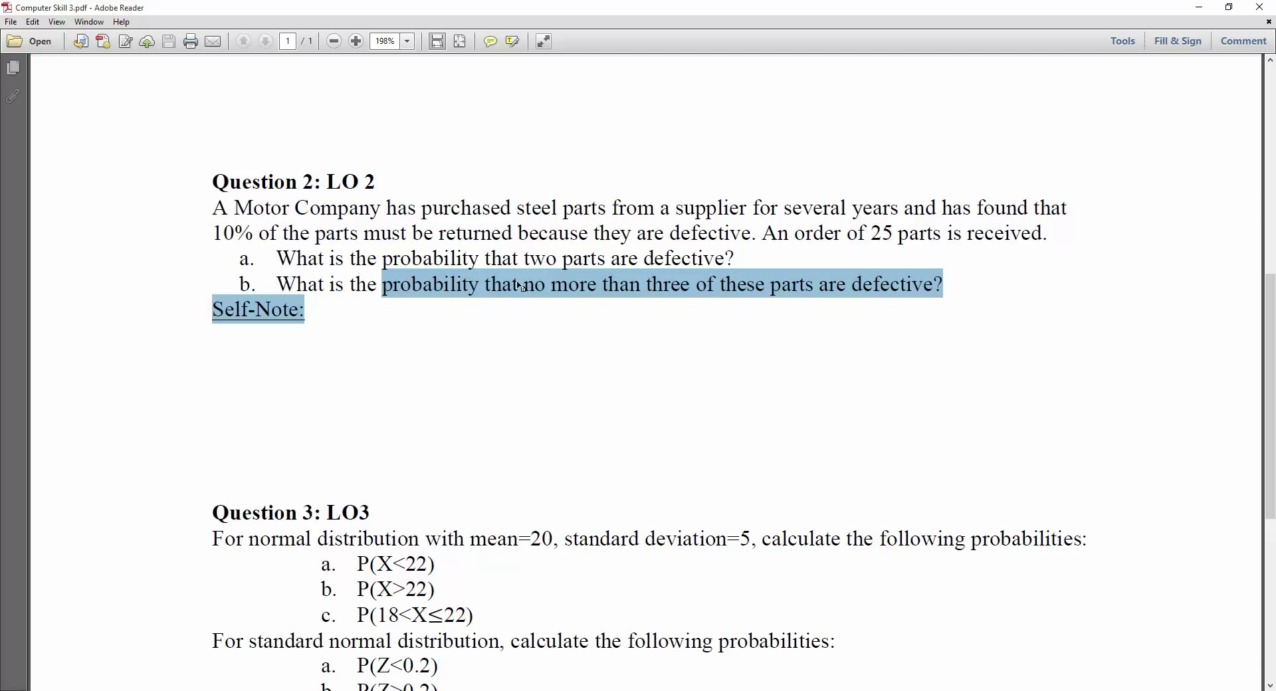
{"action": "double_click", "coordinate": [871, 233]}
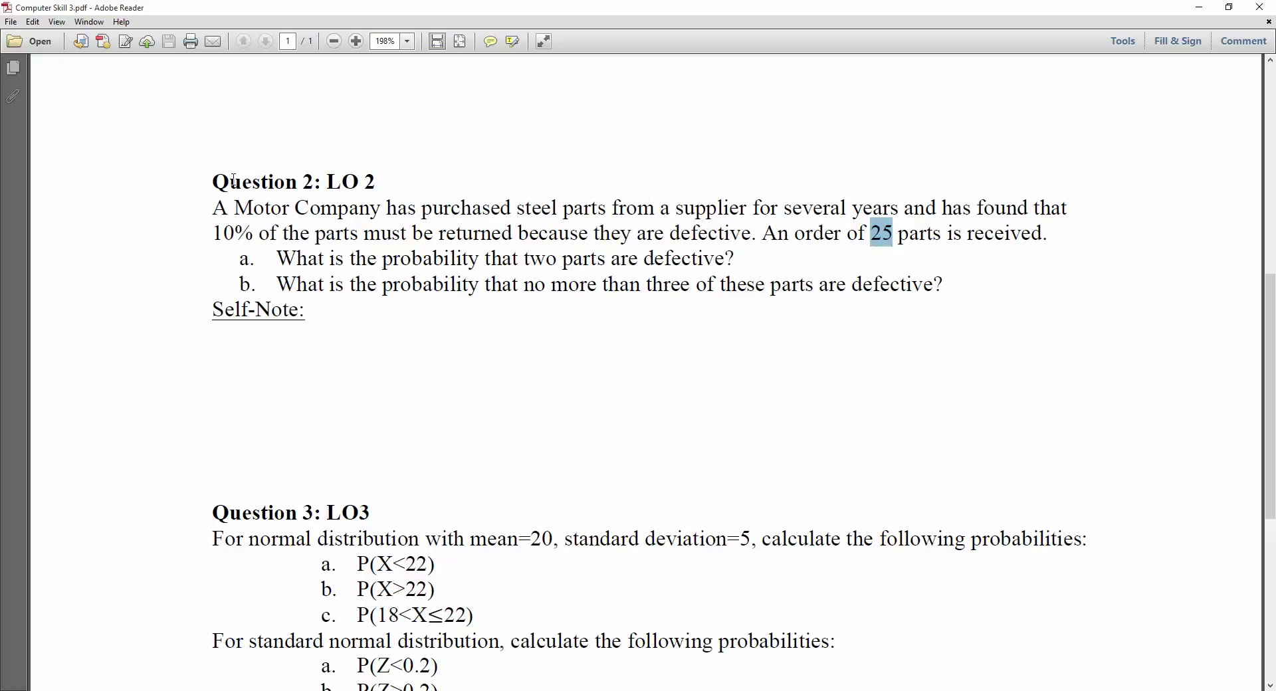
{"action": "left_click_drag", "start_coordinate": [212, 231], "coordinate": [264, 232]}
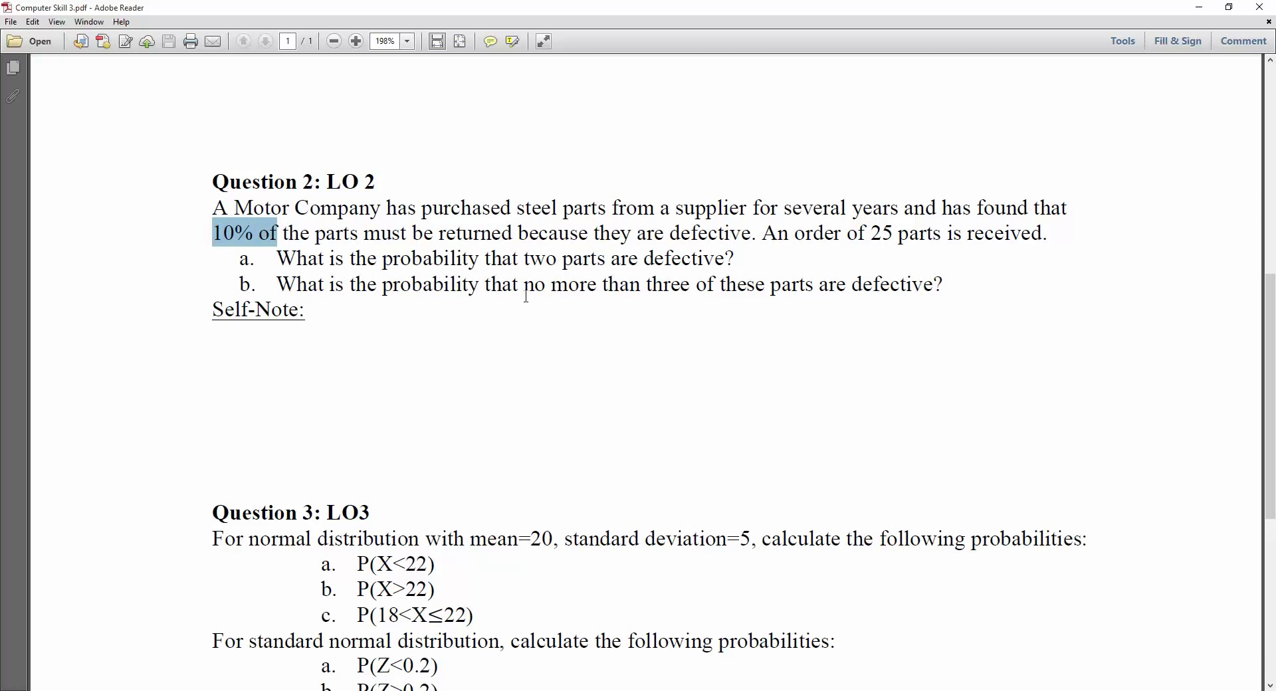
{"action": "left_click_drag", "start_coordinate": [421, 291], "coordinate": [617, 288]}
{"action": "double_click", "coordinate": [542, 258]}
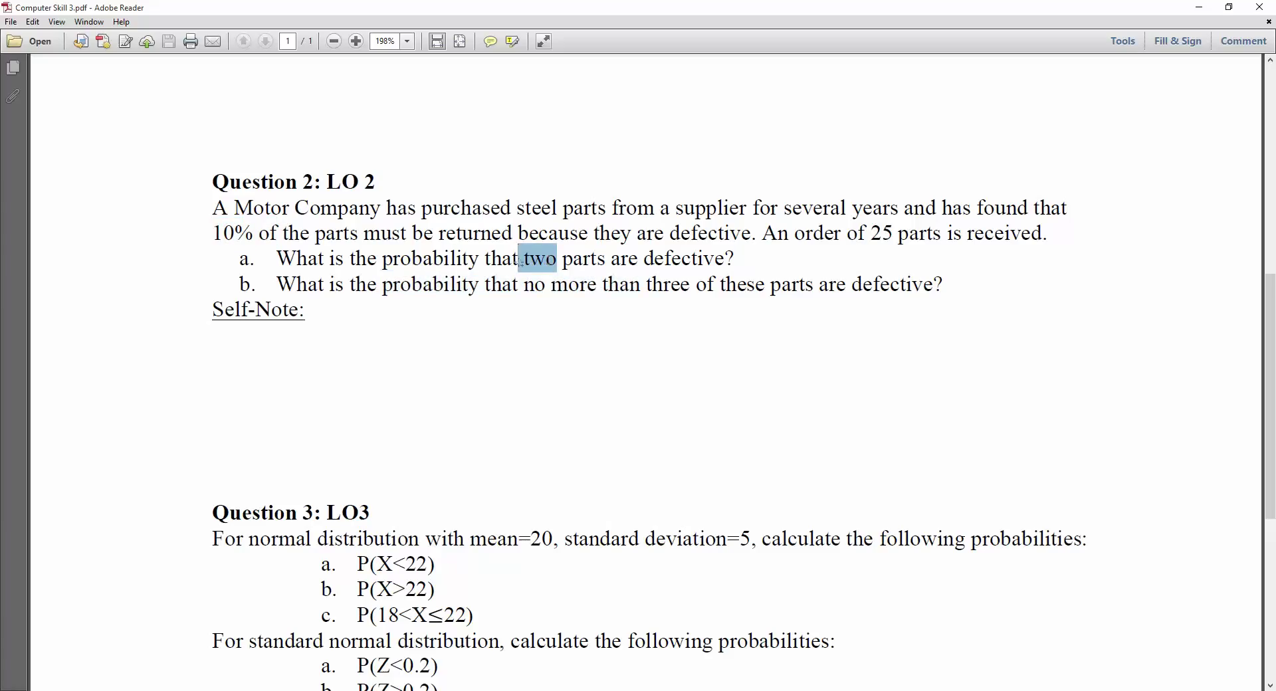
{"action": "left_click_drag", "start_coordinate": [394, 286], "coordinate": [685, 287]}
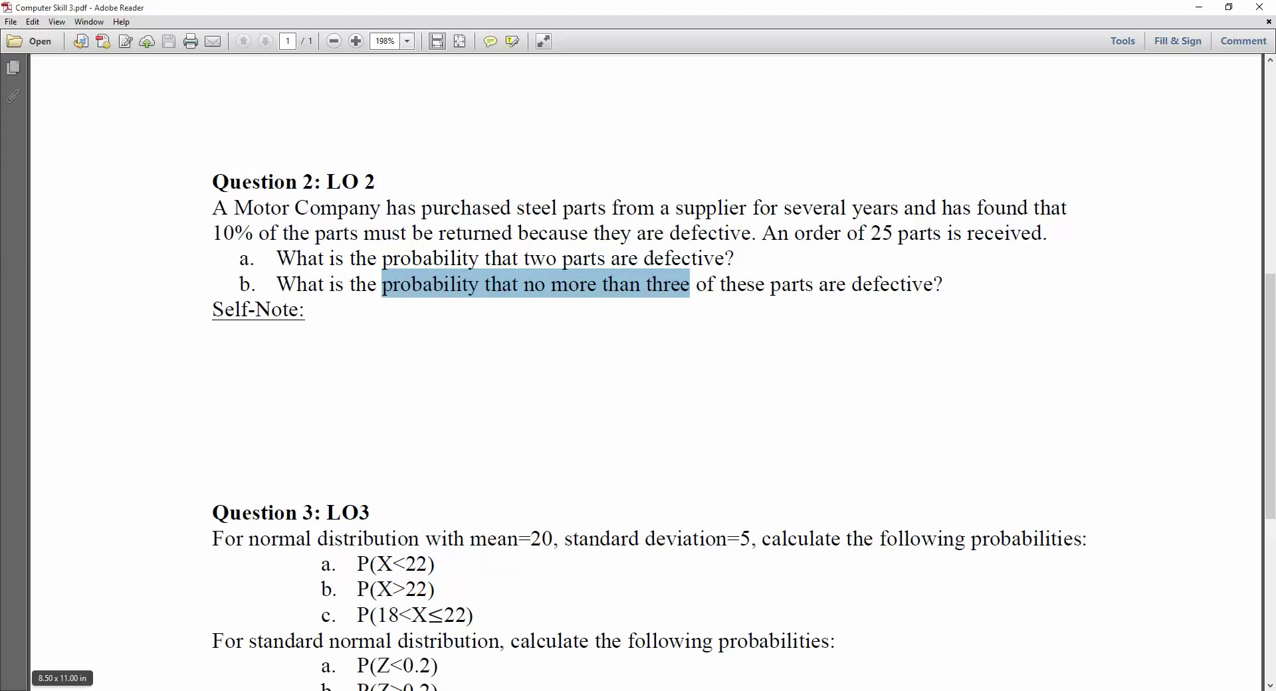
{"action": "key", "text": "alt+Tab"}
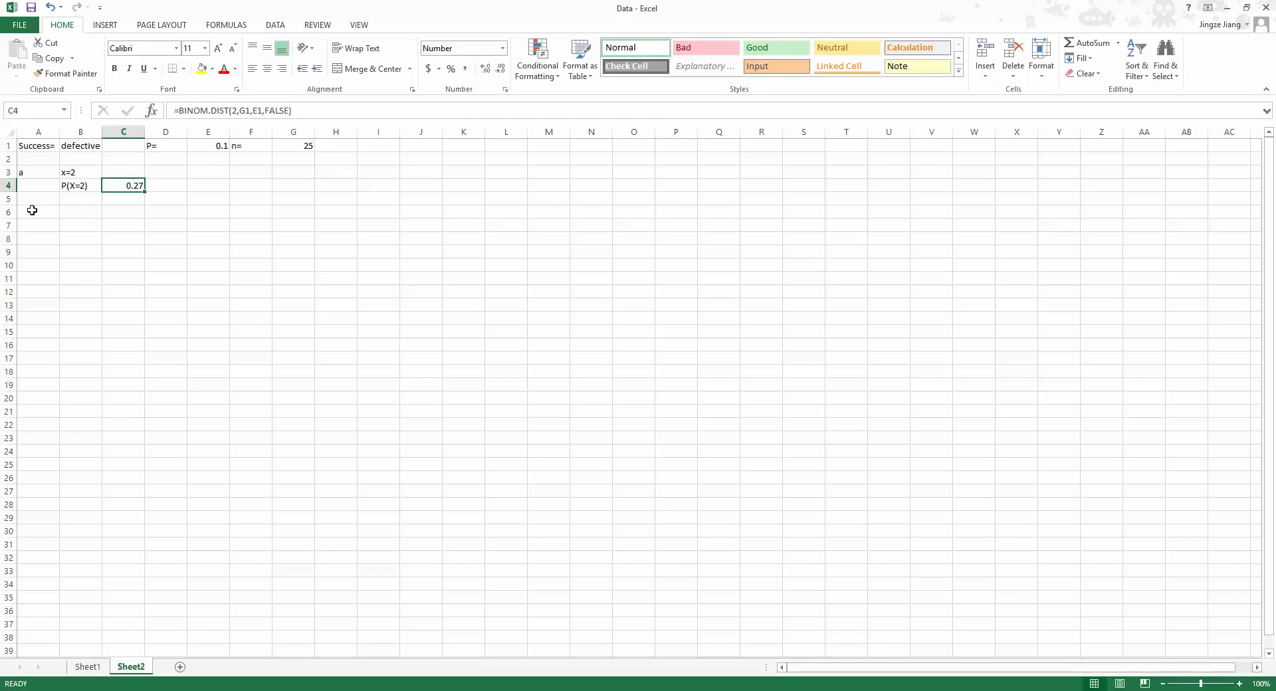
{"action": "left_click", "coordinate": [32, 210]}
{"action": "type", "text": "B"}
{"action": "key", "text": "Tab"}
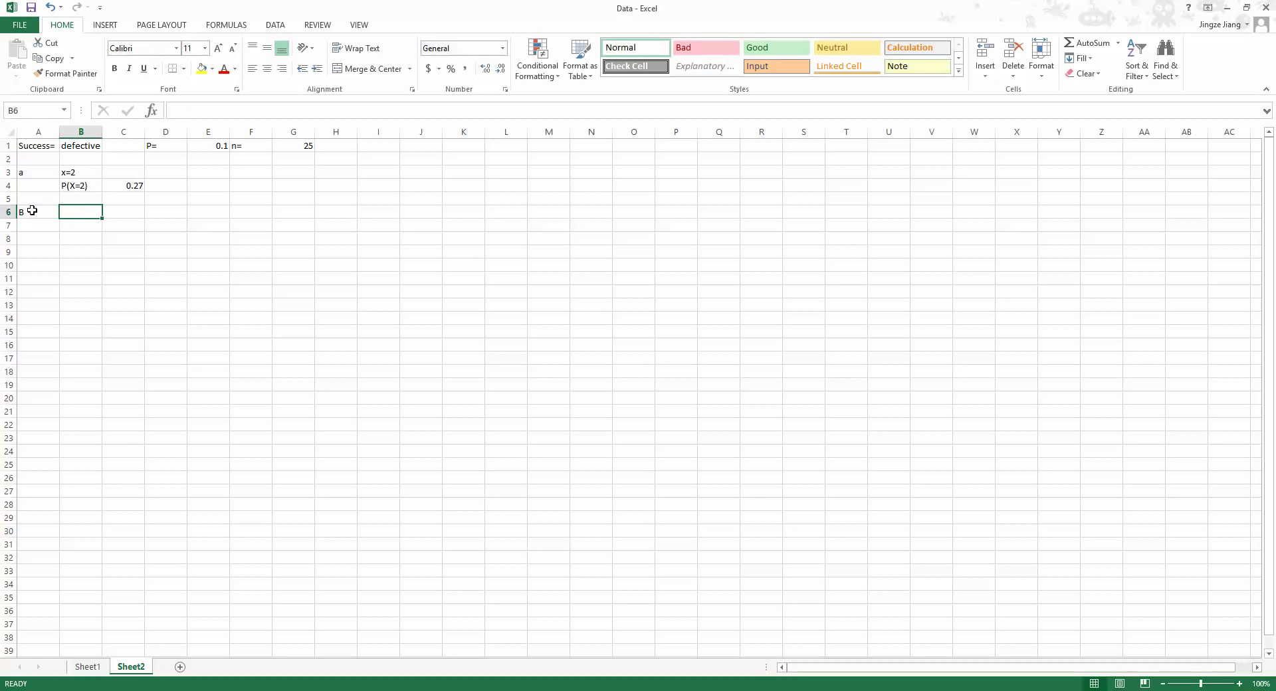
Label part "b" in A6 and enter the condition "x<=3" in B6.
{"action": "left_click", "coordinate": [31, 210]}
{"action": "key", "text": "Caps_Lock"}
{"action": "type", "text": "b"}
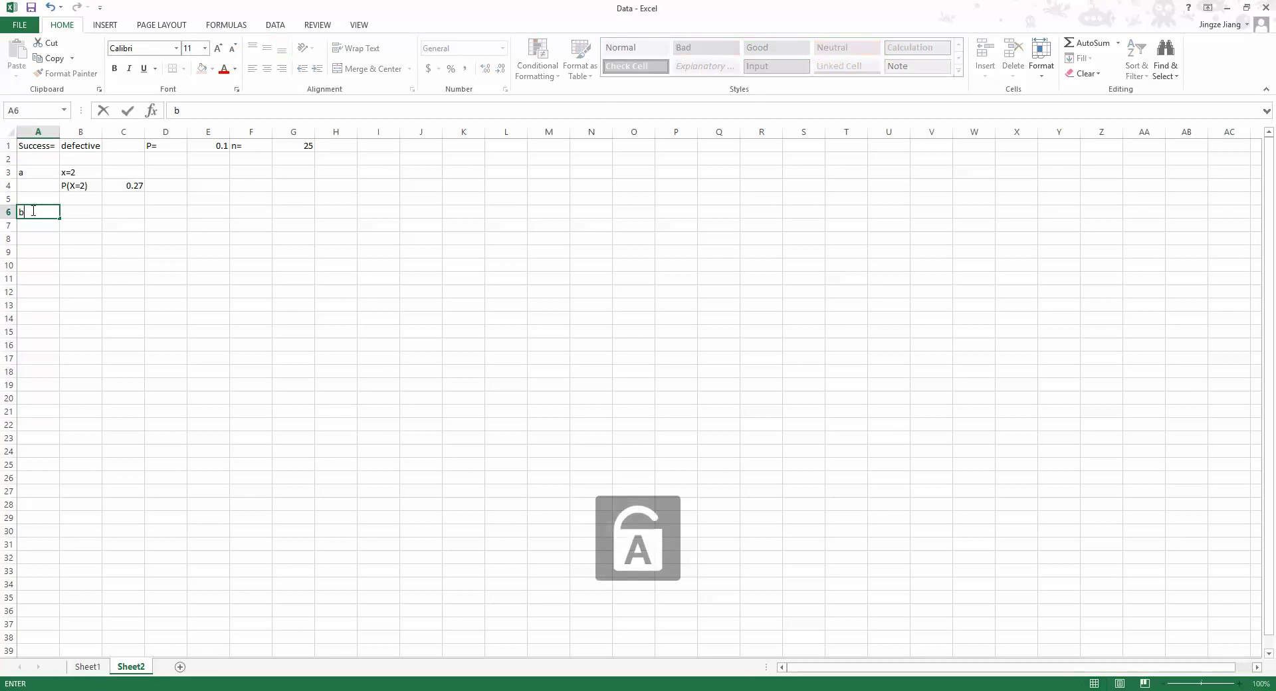
{"action": "key", "text": "Tab"}
{"action": "type", "text": "x"}
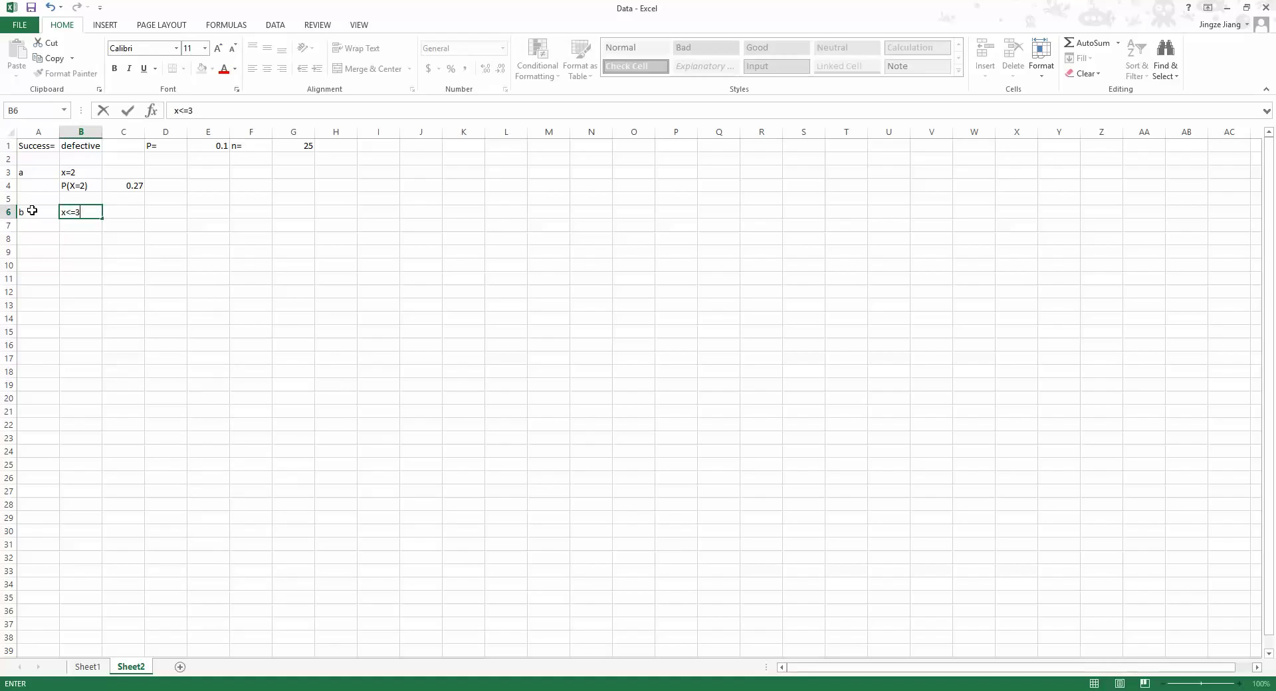
Enter the label "P(X<=3)" in B7 and its expansion "P(X=0)+P(X=1)+P(X=2)+P(X=3)" as text in C7.
{"action": "left_click", "coordinate": [64, 223]}
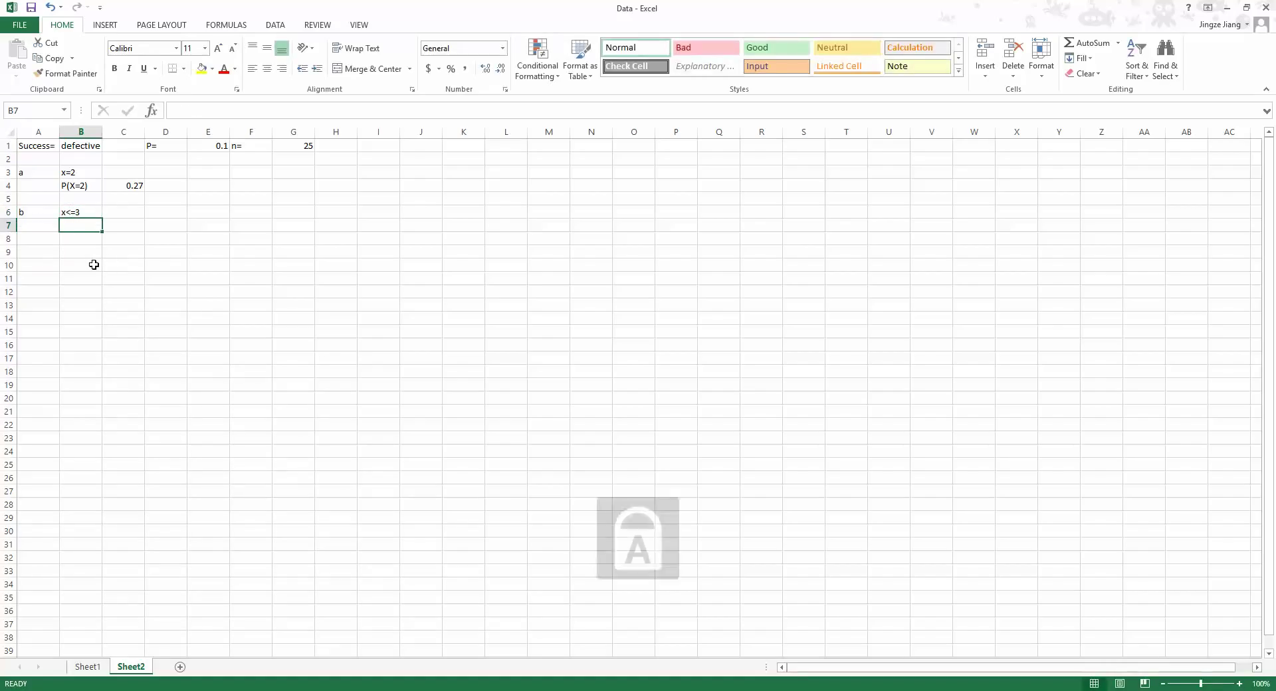
{"action": "type", "text": "P(X<=3"}
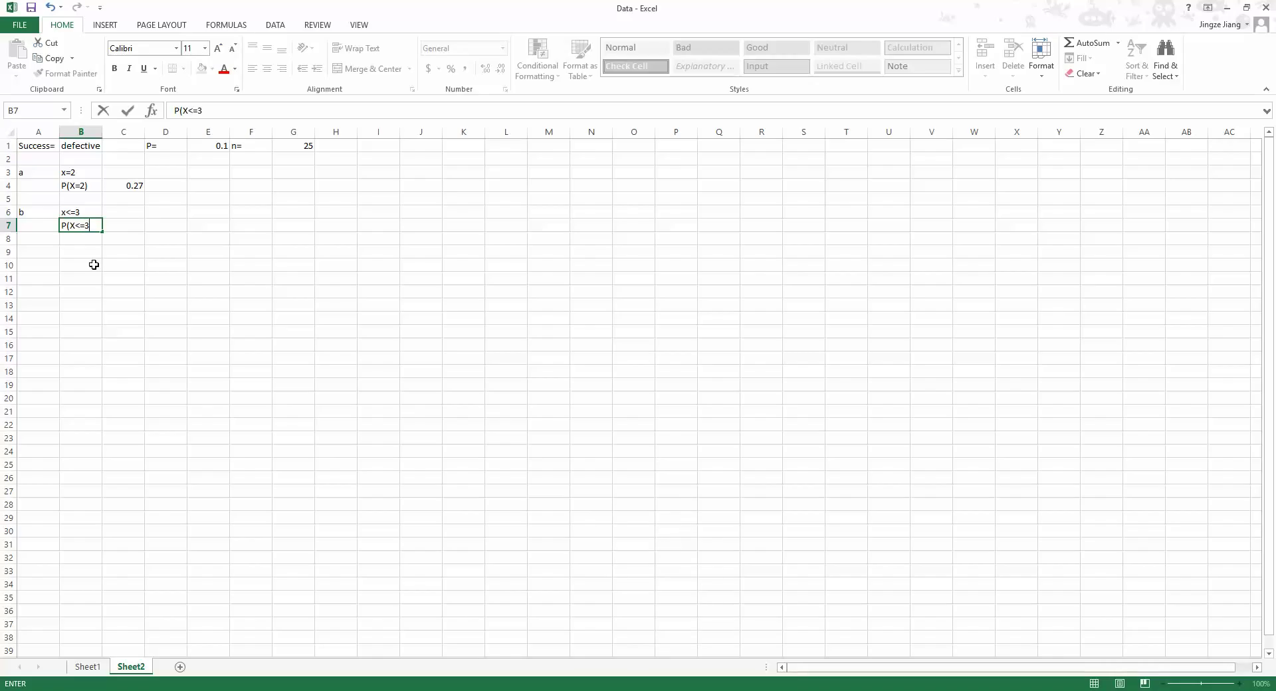
{"action": "left_click", "coordinate": [133, 228]}
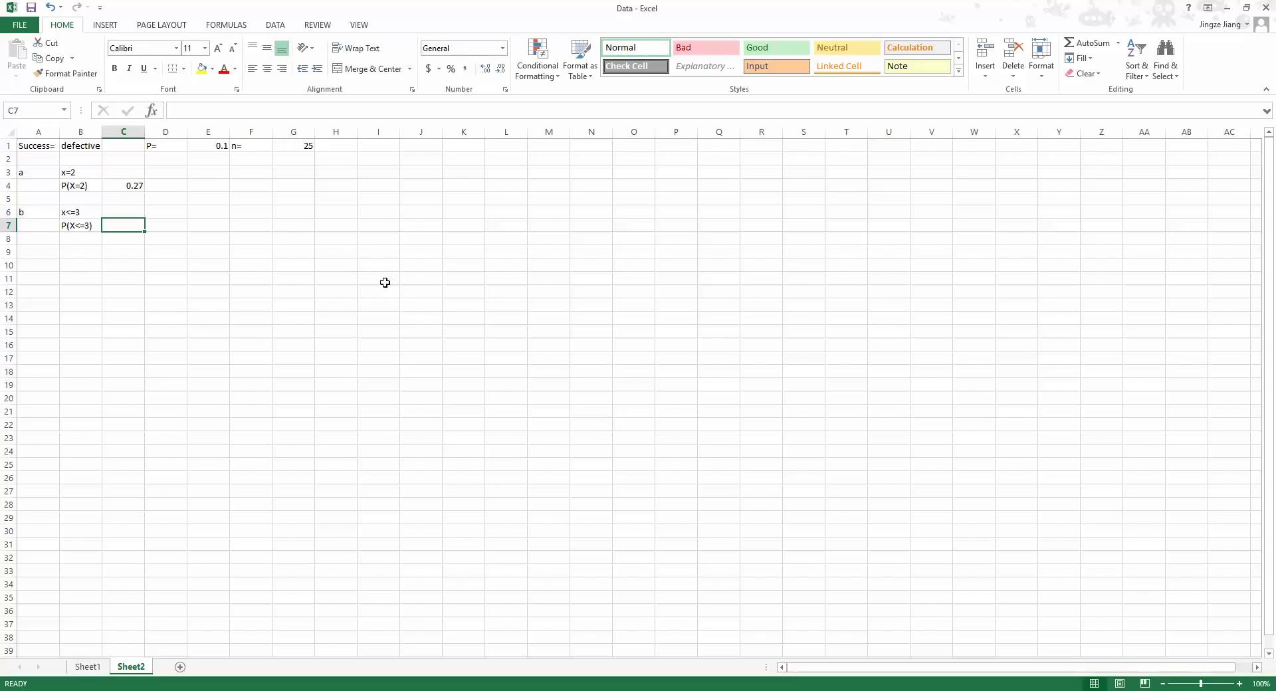
{"action": "type", "text": "="}
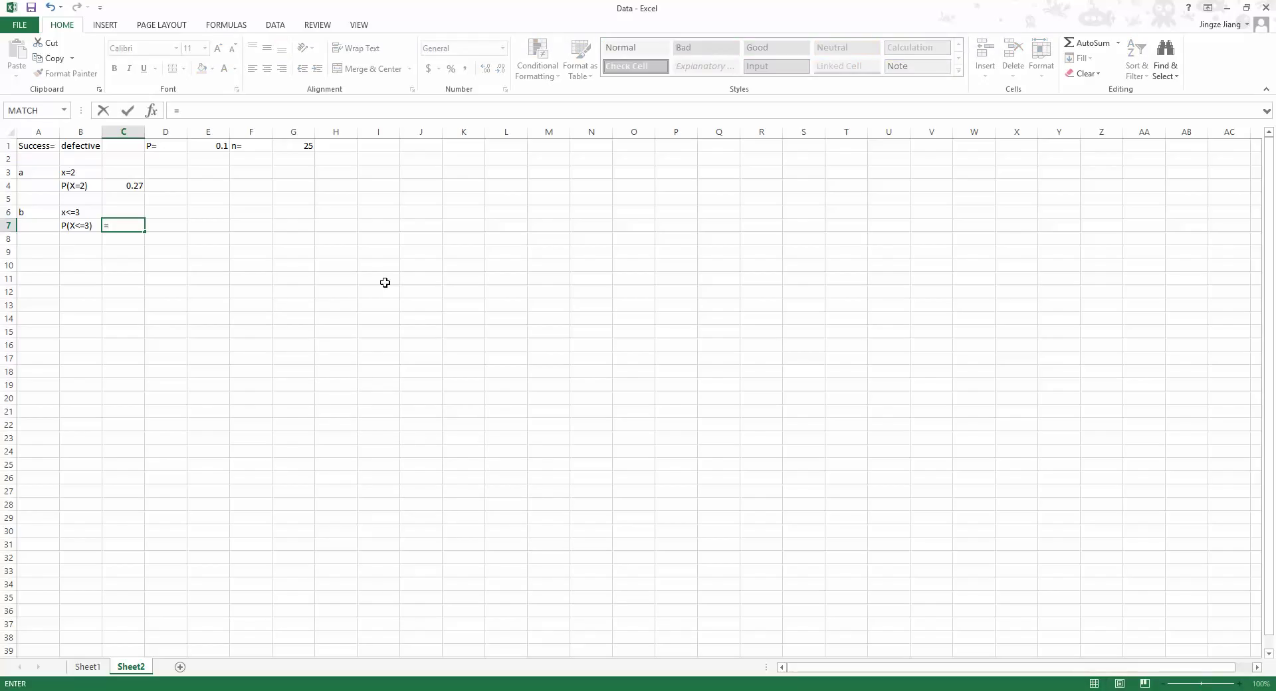
{"action": "key", "text": "BackSpace"}
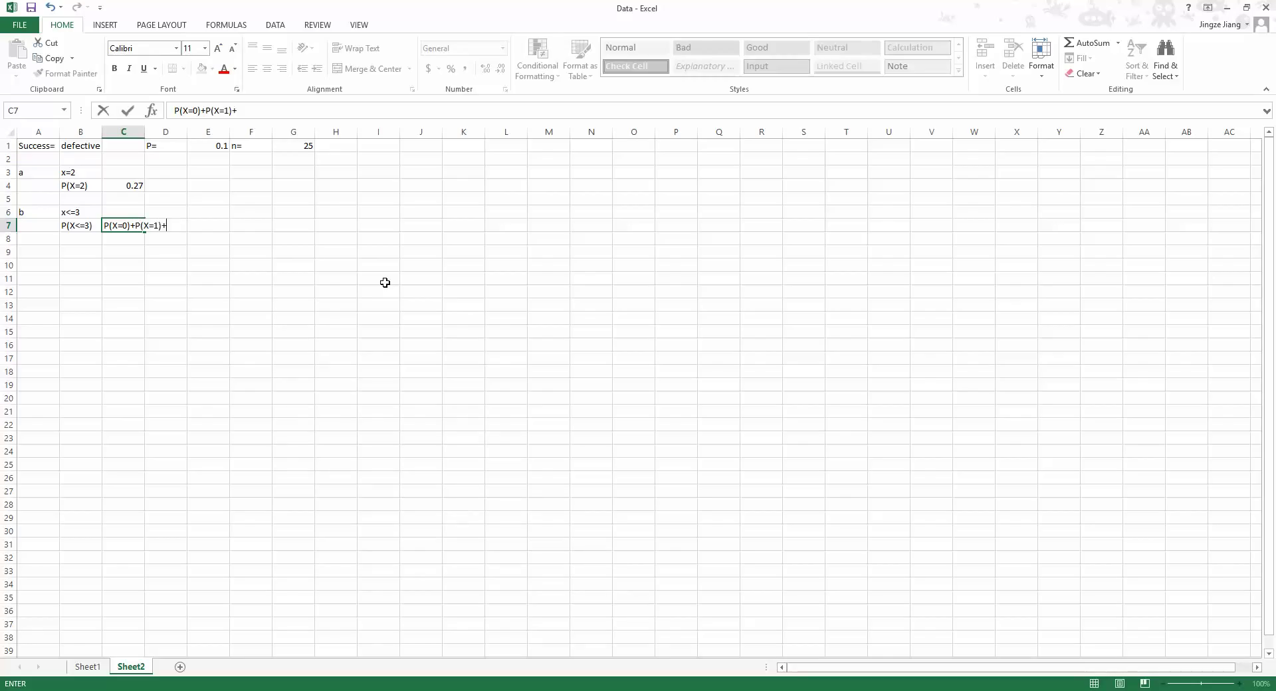
{"action": "type", "text": "X=2)+P(X=3)"}
{"action": "left_click", "coordinate": [179, 250]}
{"action": "left_click", "coordinate": [138, 226]}
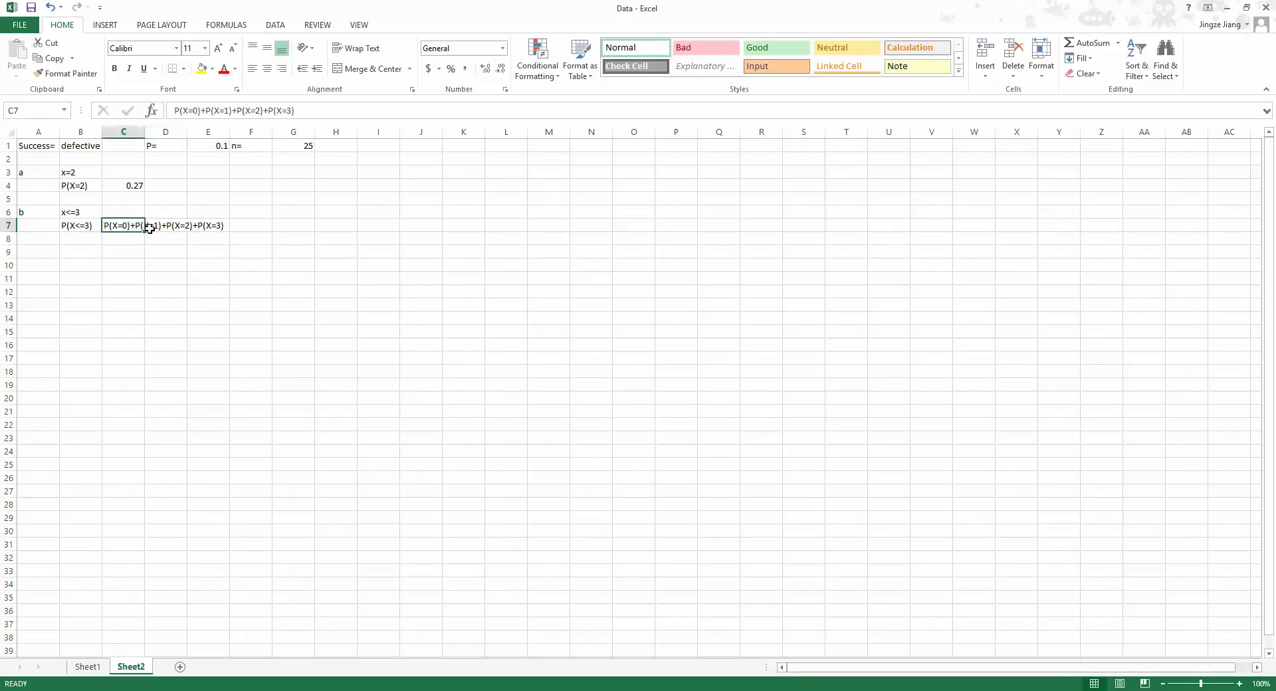
{"action": "left_click", "coordinate": [150, 228]}
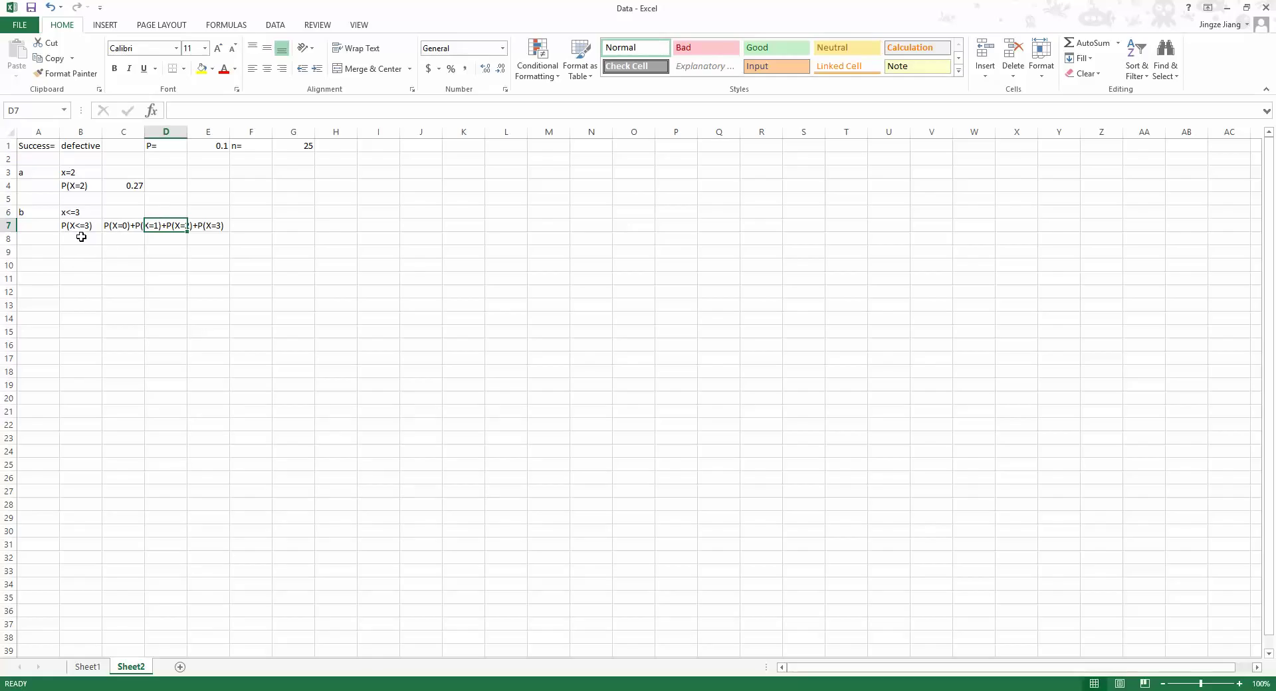
{"action": "left_click", "coordinate": [137, 278]}
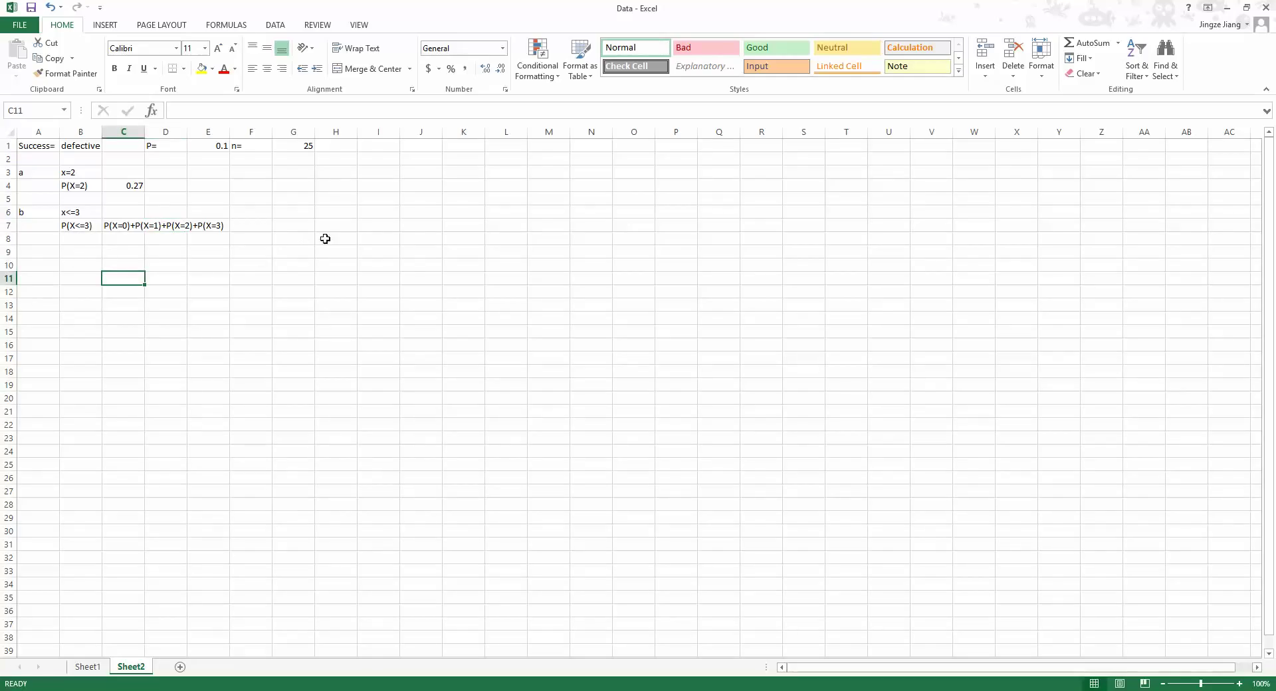
{"action": "left_click", "coordinate": [303, 225]}
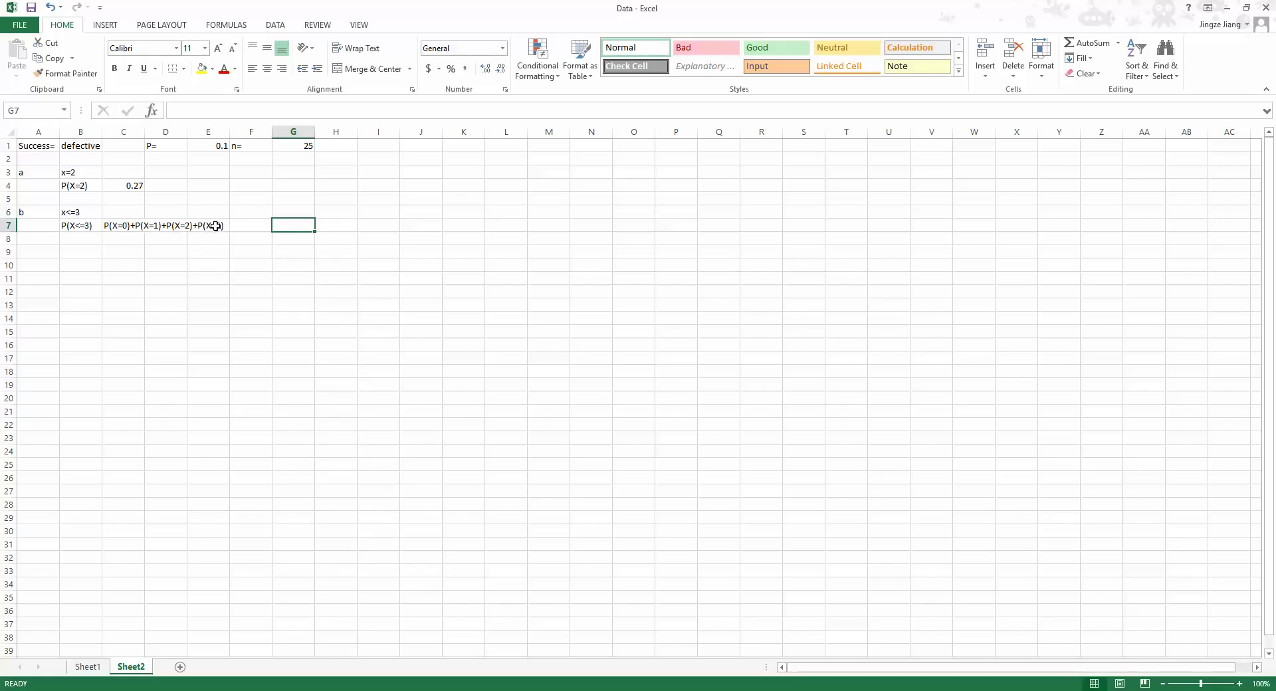
Enter the probability table headers "X" in I1 and "f(x)" in J1.
{"action": "left_click", "coordinate": [382, 146]}
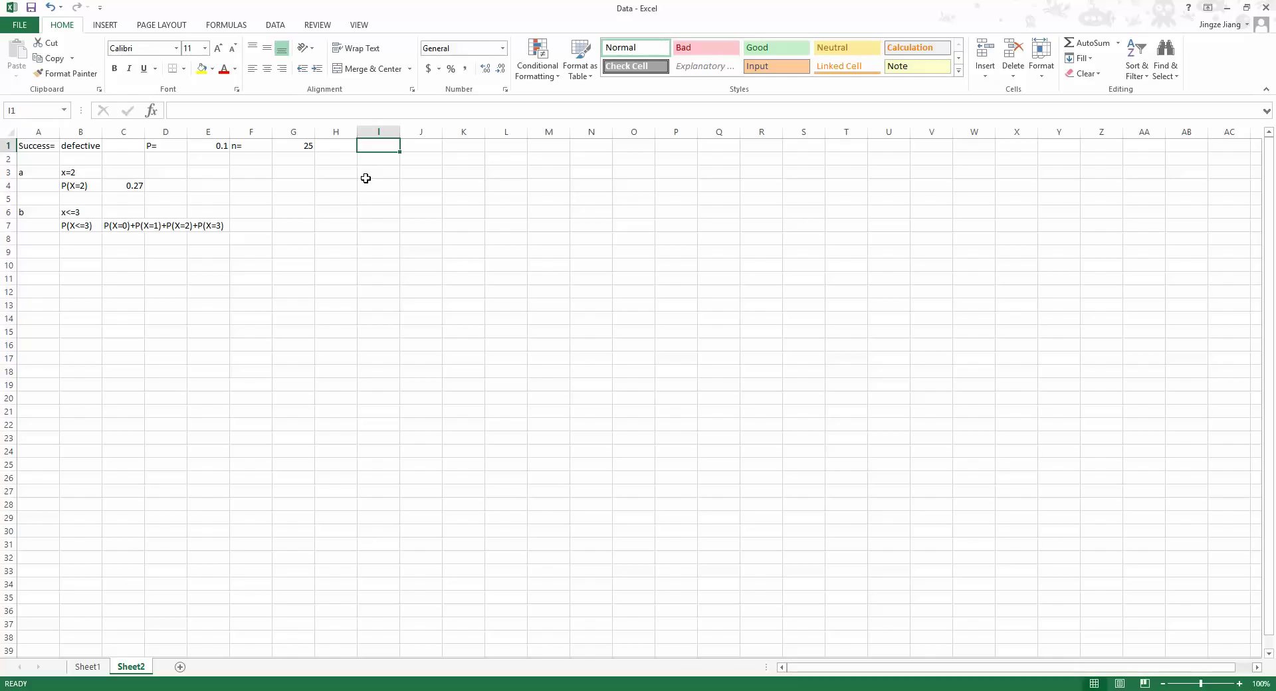
{"action": "type", "text": "X"}
{"action": "key", "text": "Tab"}
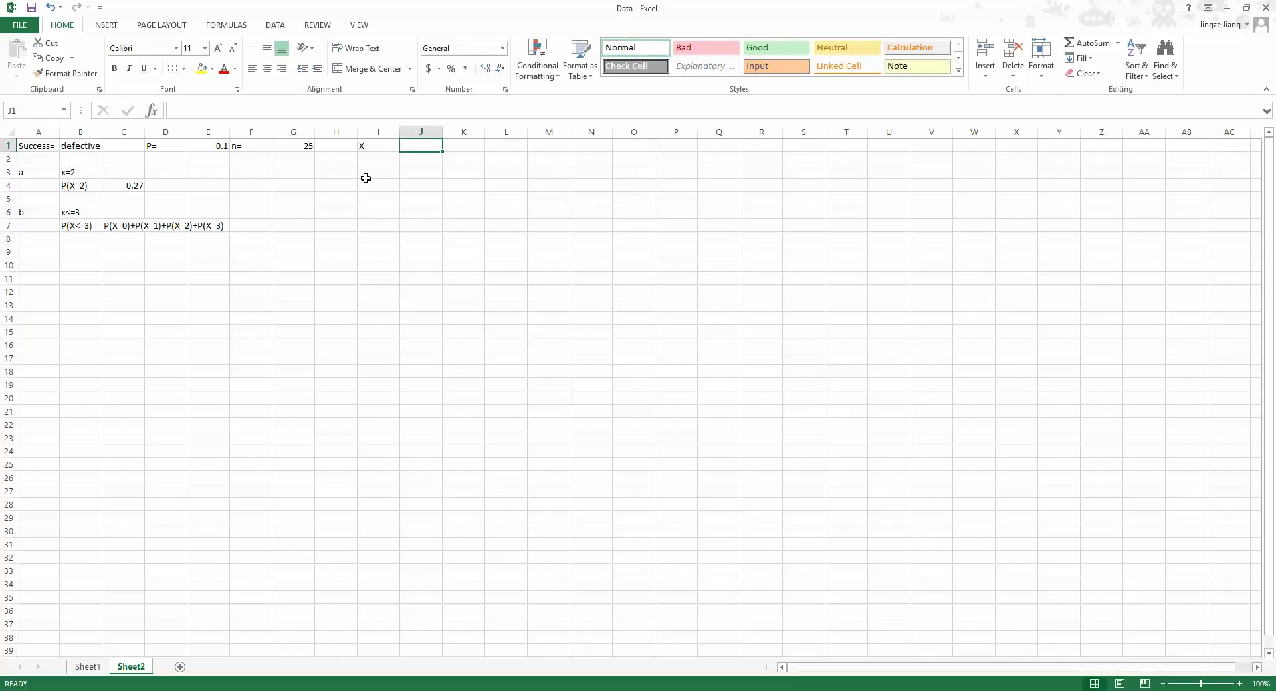
{"action": "key", "text": "Caps_Lock"}
{"action": "type", "text": "f("}
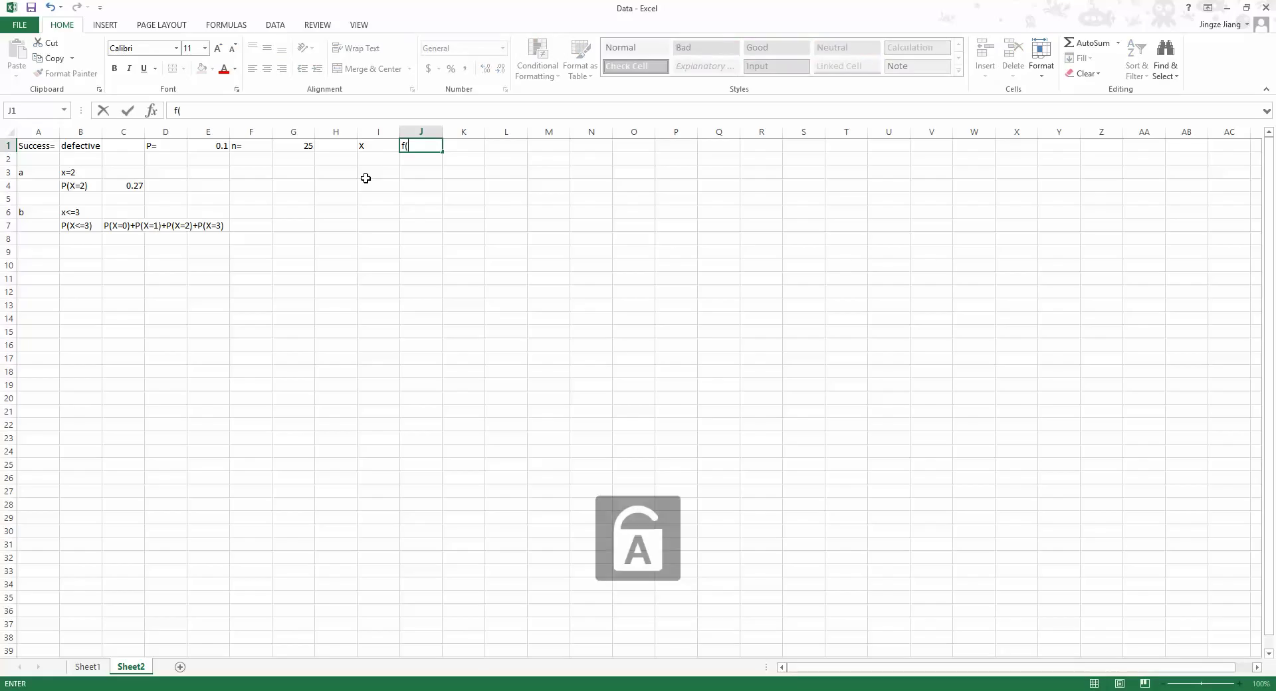
{"action": "type", "text": "x"}
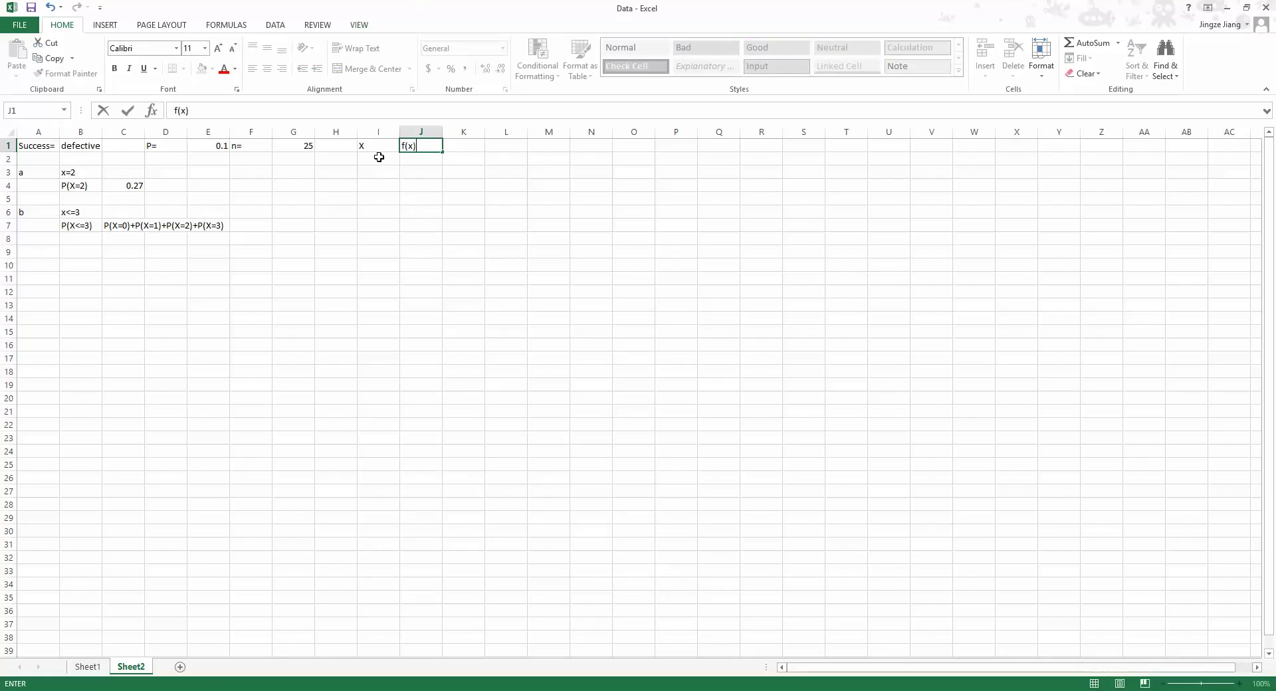
{"action": "left_click", "coordinate": [378, 158]}
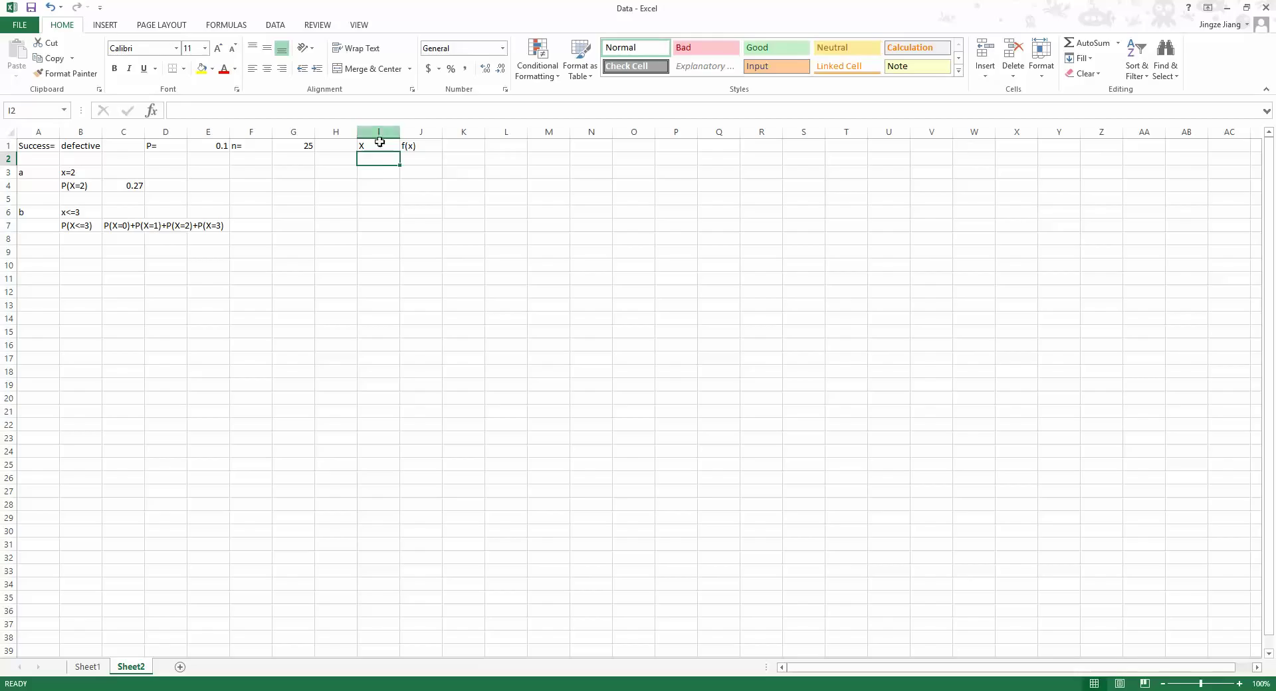
{"action": "type", "text": "1"}
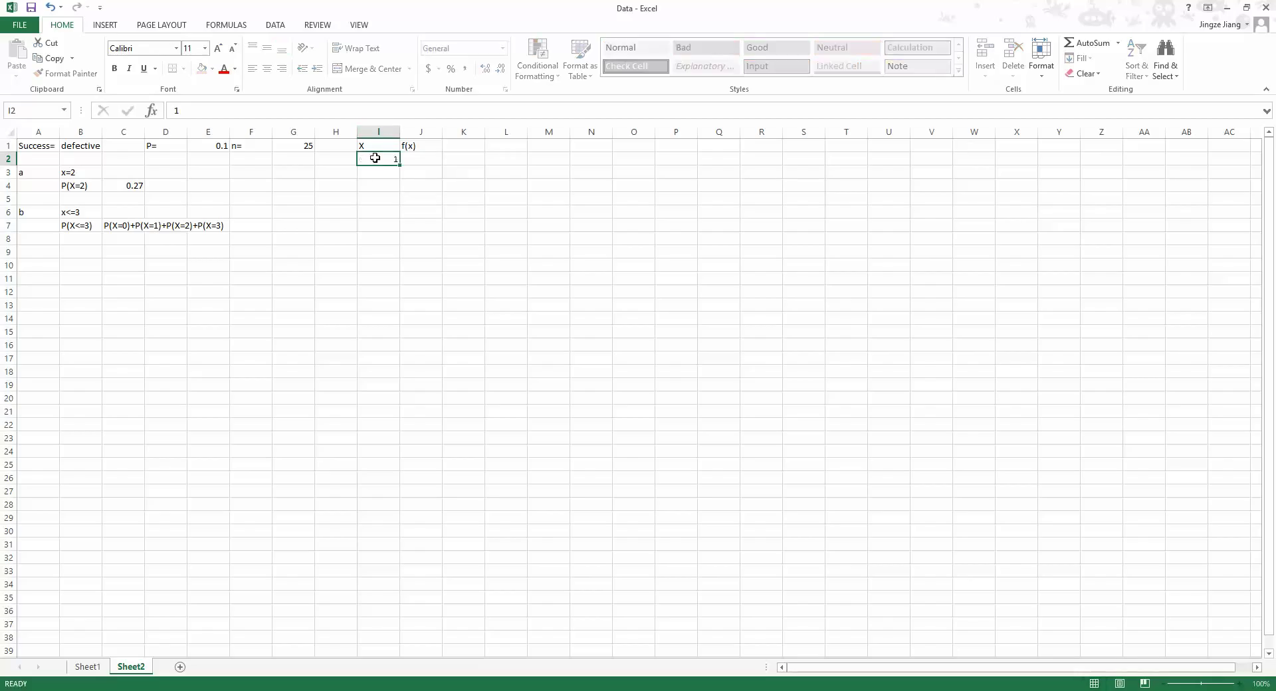
{"action": "key", "text": "Return"}
{"action": "type", "text": "2"}
{"action": "key", "text": "Return"}
{"action": "type", "text": "3"}
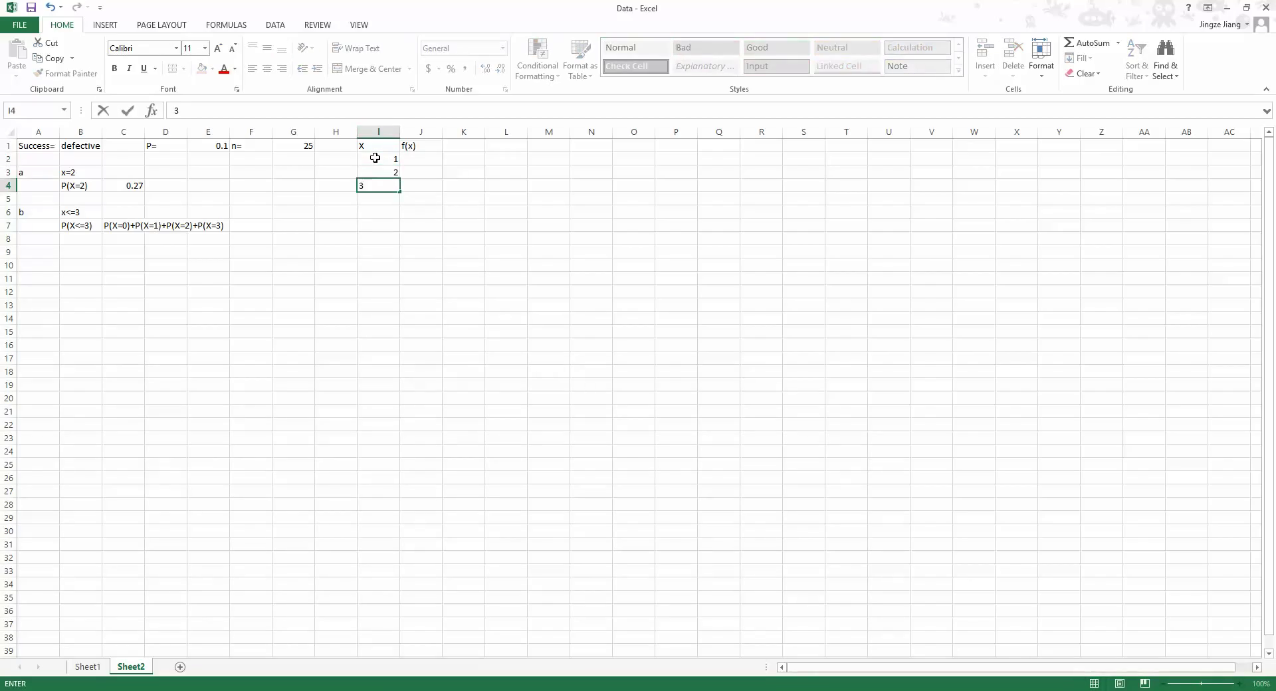
{"action": "key", "text": "Escape"}
Enter the values 0, 1, 2 and 3 in I2 through I5 under the X header.
{"action": "left_click", "coordinate": [375, 157]}
{"action": "type", "text": "0"}
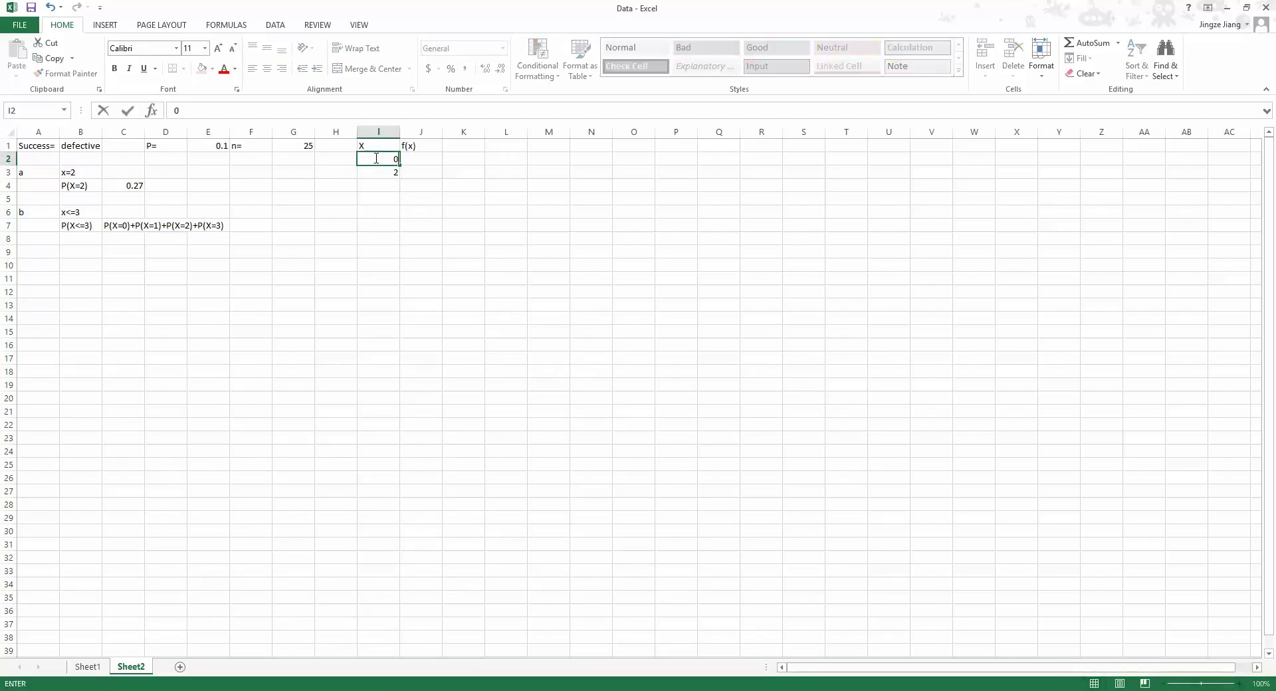
{"action": "key", "text": "Return"}
{"action": "type", "text": "1"}
{"action": "key", "text": "Return"}
{"action": "type", "text": "2"}
{"action": "key", "text": "Return"}
{"action": "type", "text": "3"}
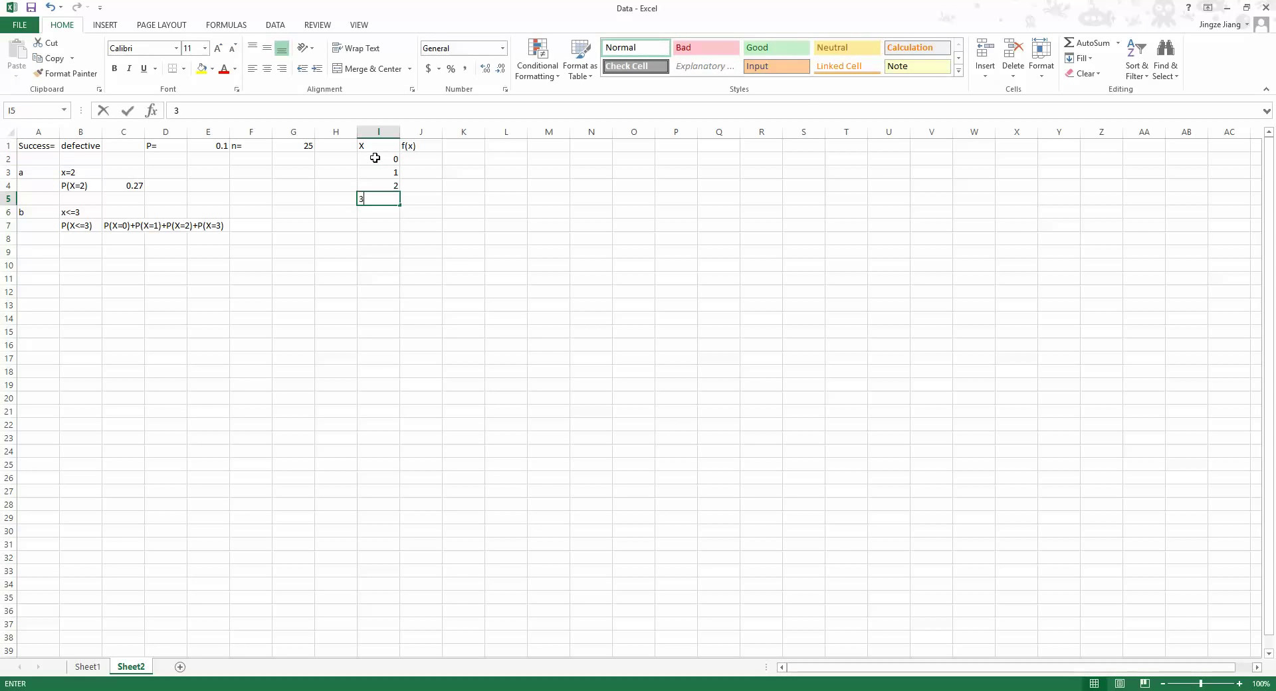
{"action": "left_click", "coordinate": [421, 159]}
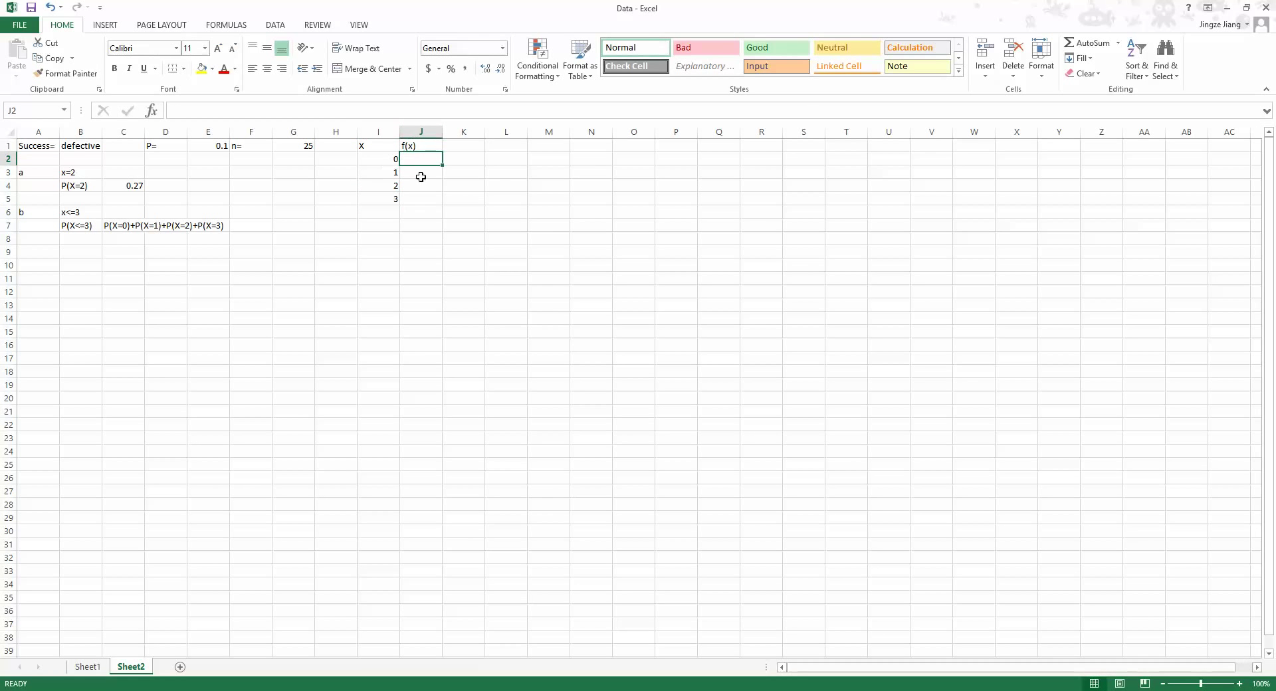
Start a BINOM.DIST formula in J2 with cell I2 as the number of successes.
{"action": "left_click", "coordinate": [366, 160]}
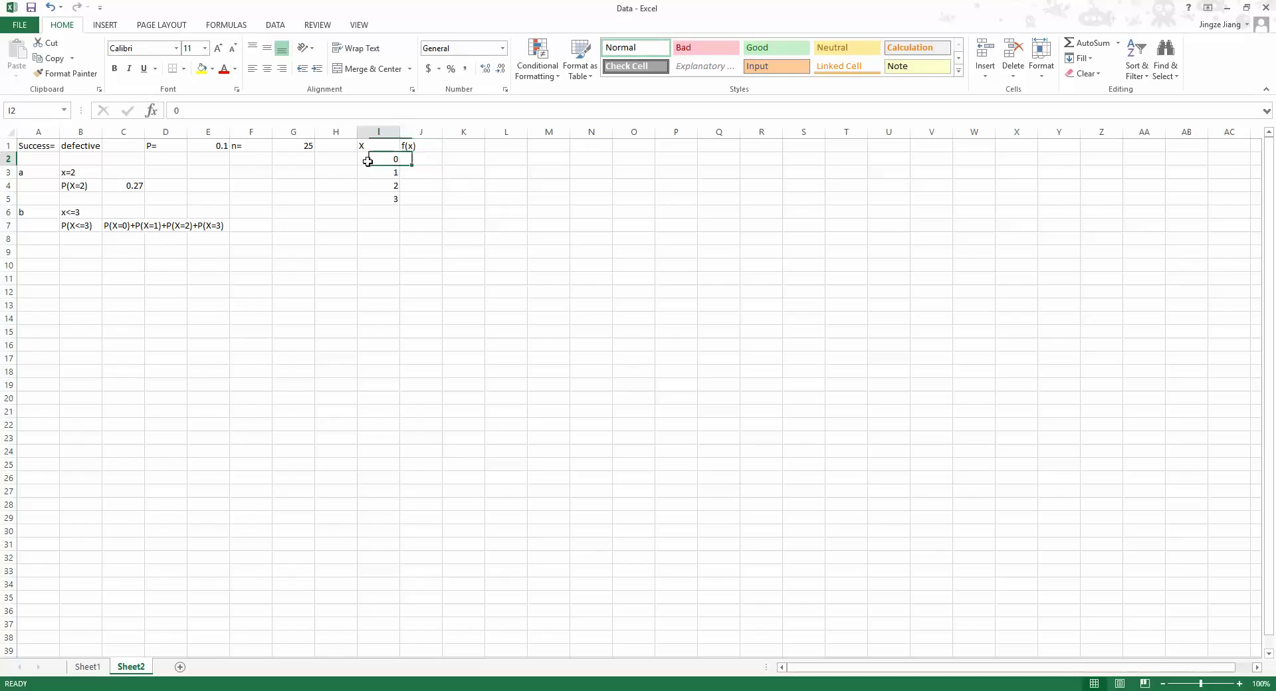
{"action": "left_click", "coordinate": [414, 158]}
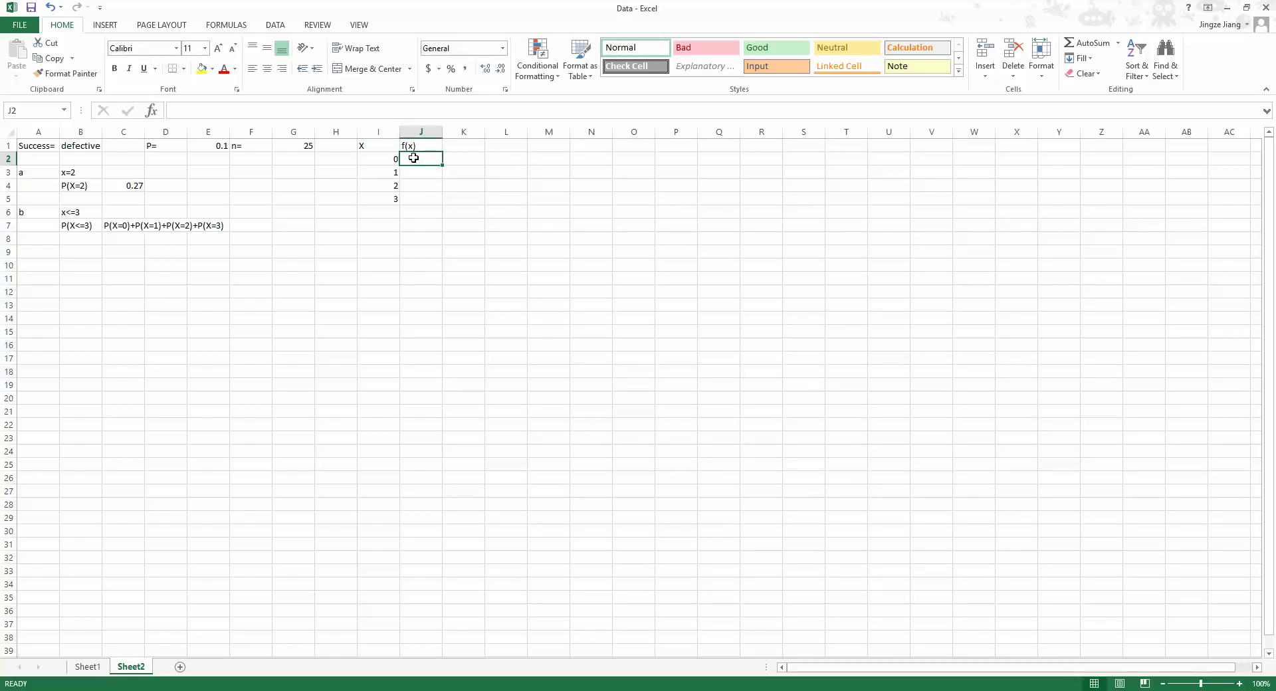
{"action": "type", "text": "="}
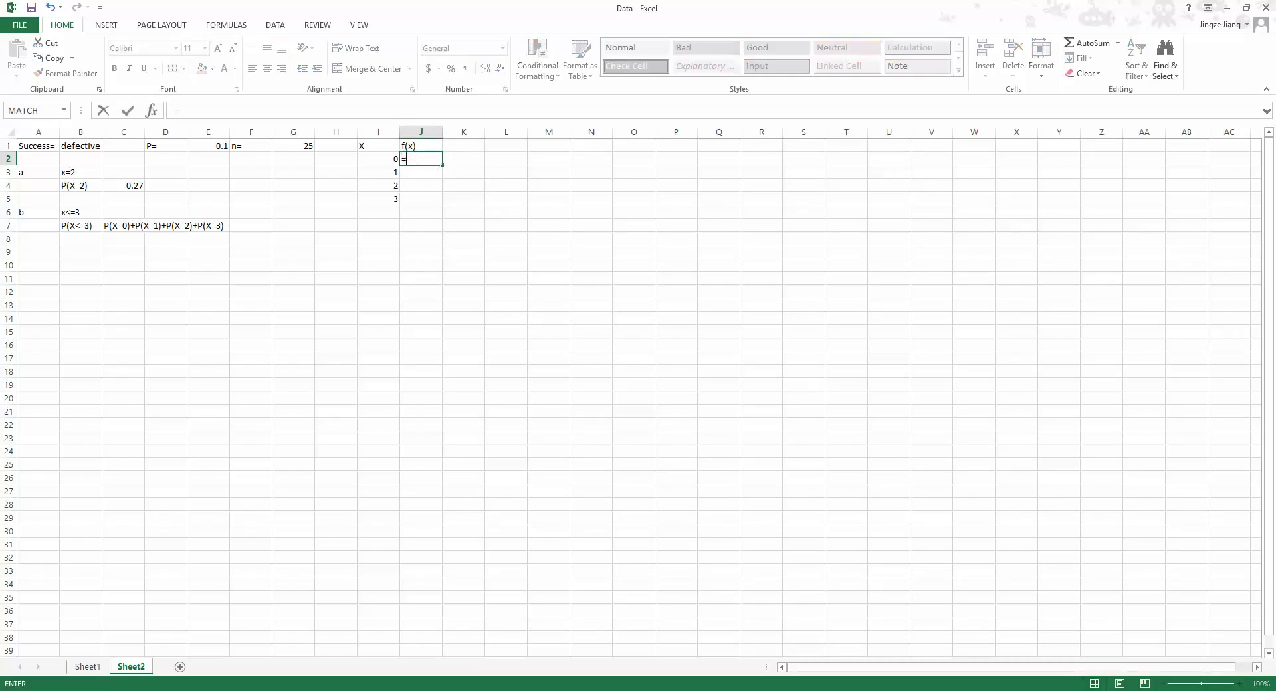
{"action": "type", "text": "bio"}
{"action": "key", "text": "BackSpace"}
{"action": "key", "text": "BackSpace"}
{"action": "key", "text": "BackSpace"}
{"action": "key", "text": "Caps_Lock"}
{"action": "type", "text": "BI"}
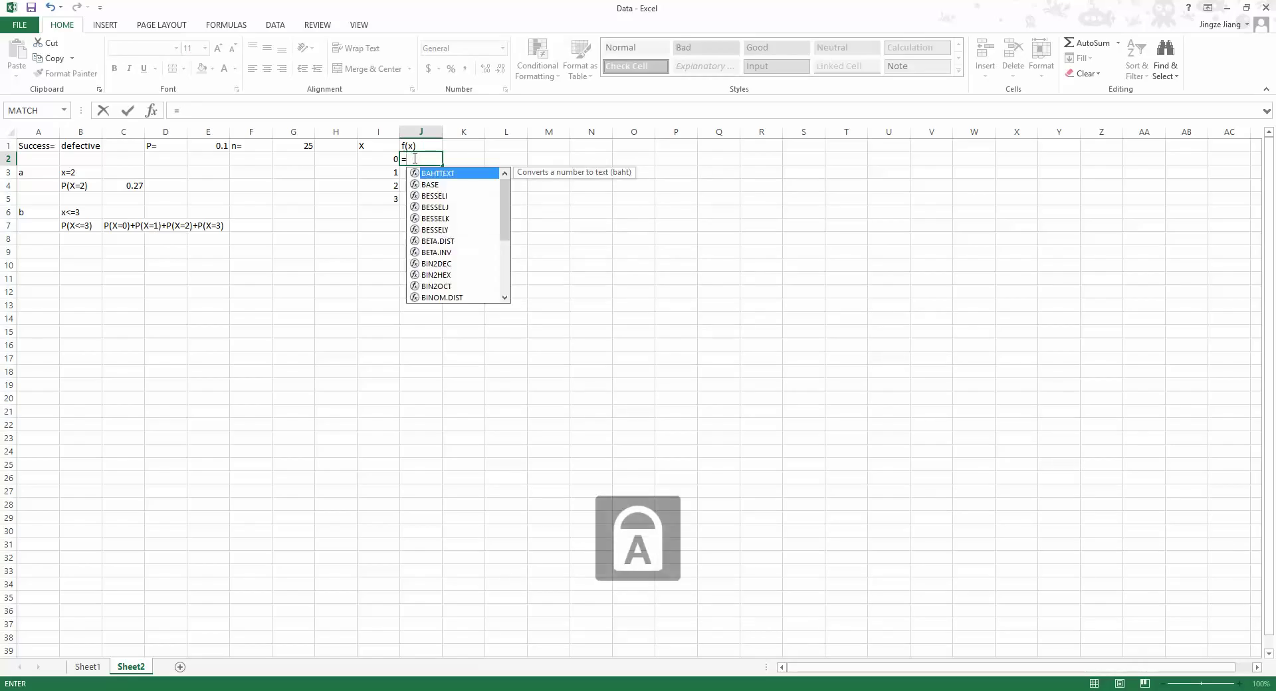
{"action": "type", "text": "NOM"}
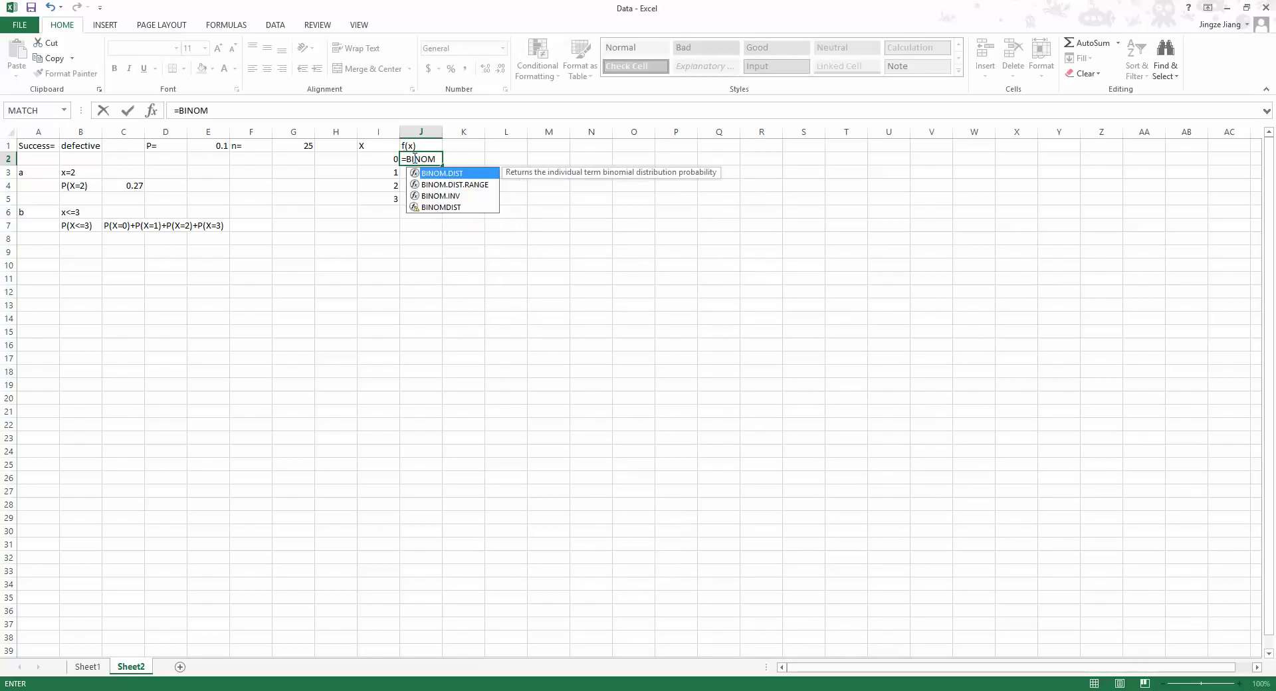
{"action": "type", "text": ".DIST"}
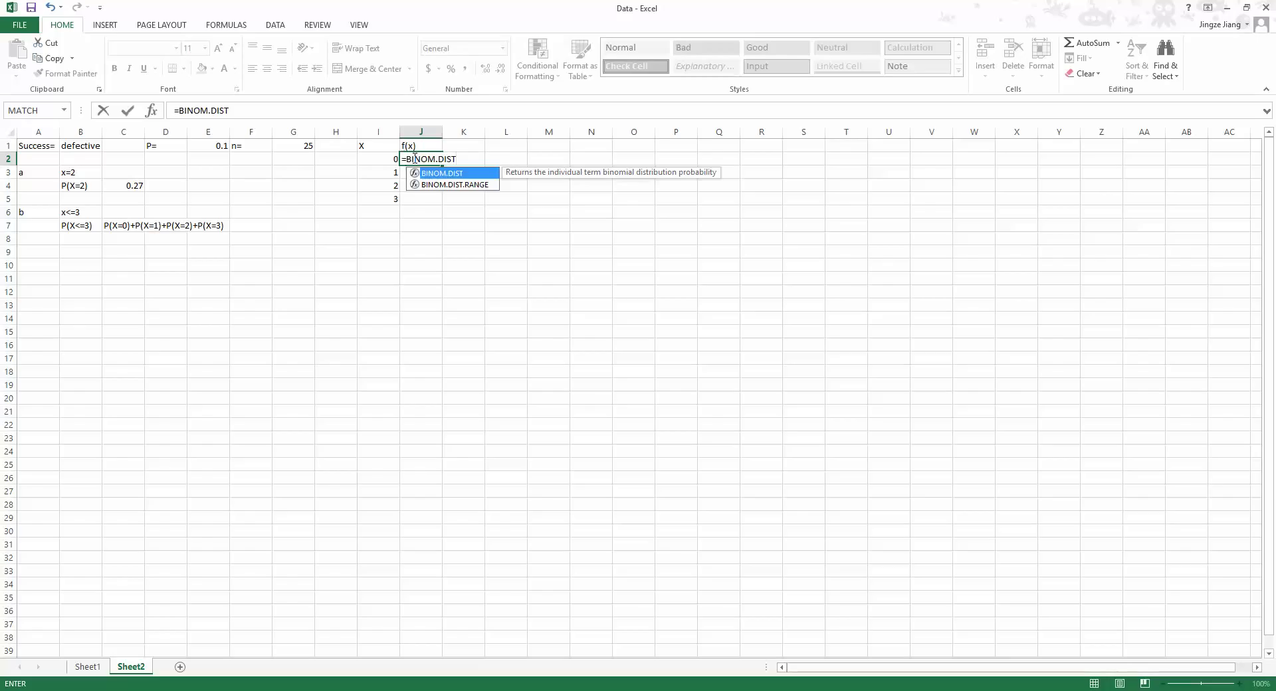
{"action": "type", "text": "("}
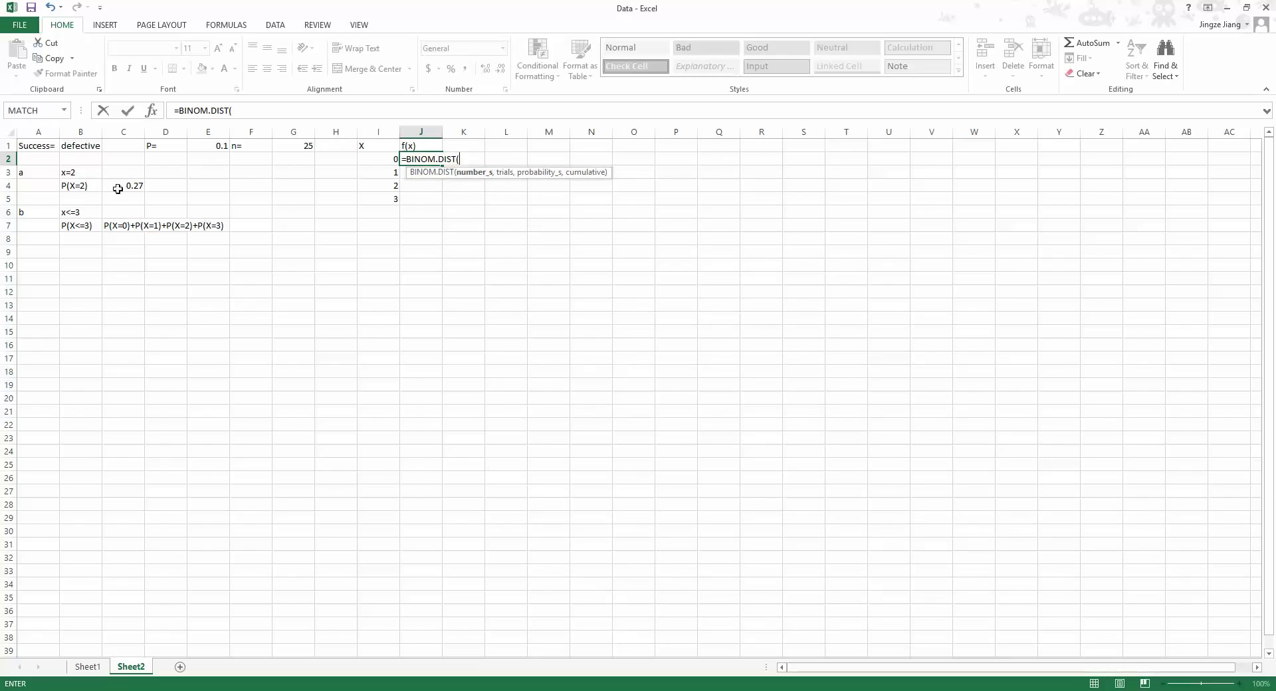
{"action": "left_click", "coordinate": [380, 158]}
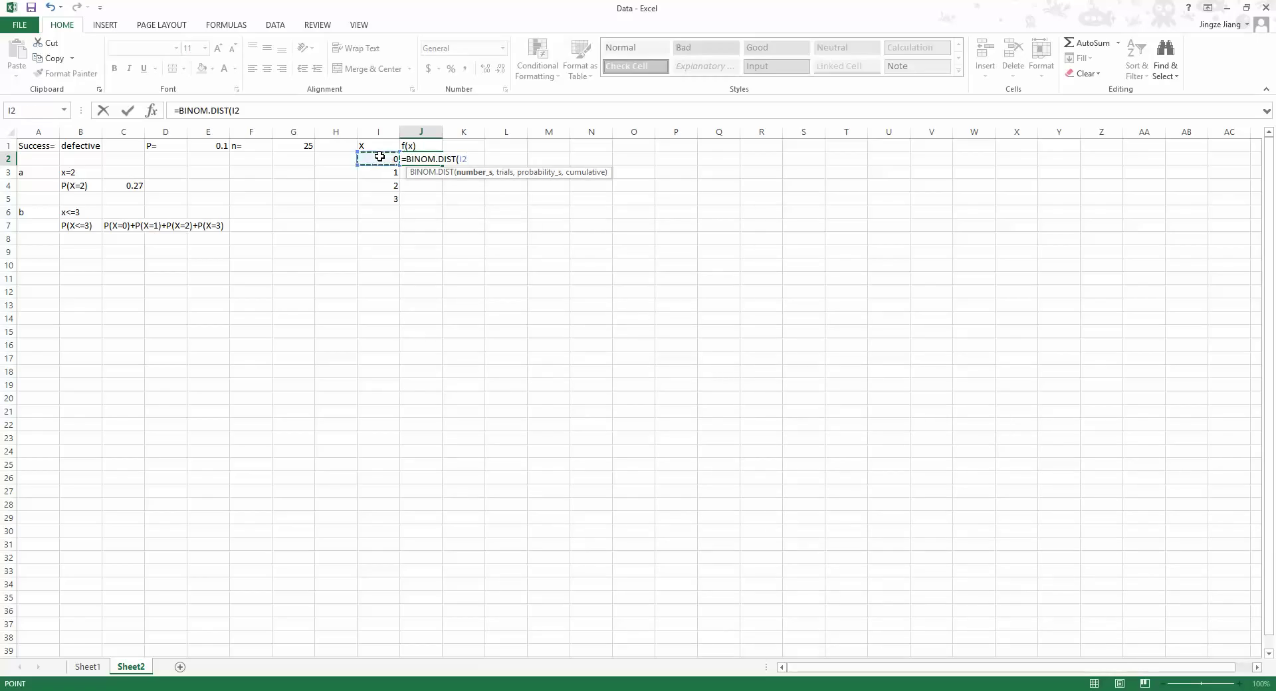
{"action": "type", "text": ","}
Add the absolute reference $G$1 as the trials argument of the BINOM.DIST formula in J2.
{"action": "left_click", "coordinate": [300, 145]}
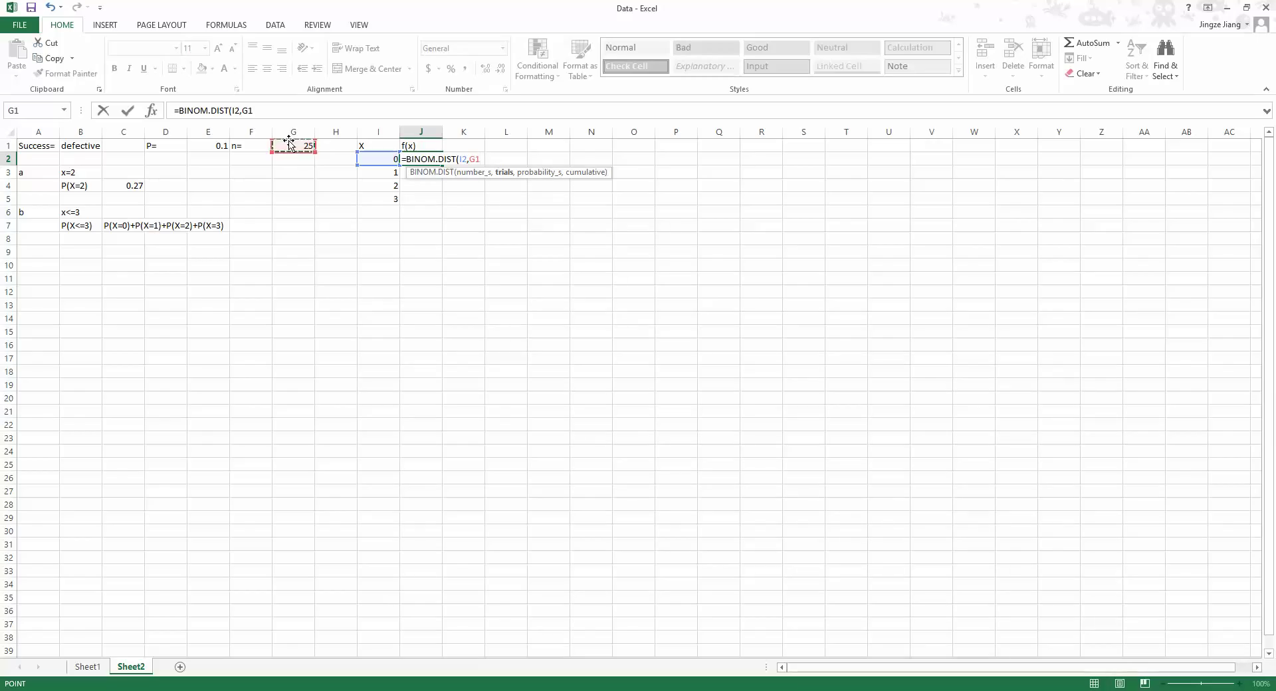
{"action": "key", "text": "F4"}
{"action": "left_click", "coordinate": [379, 172]}
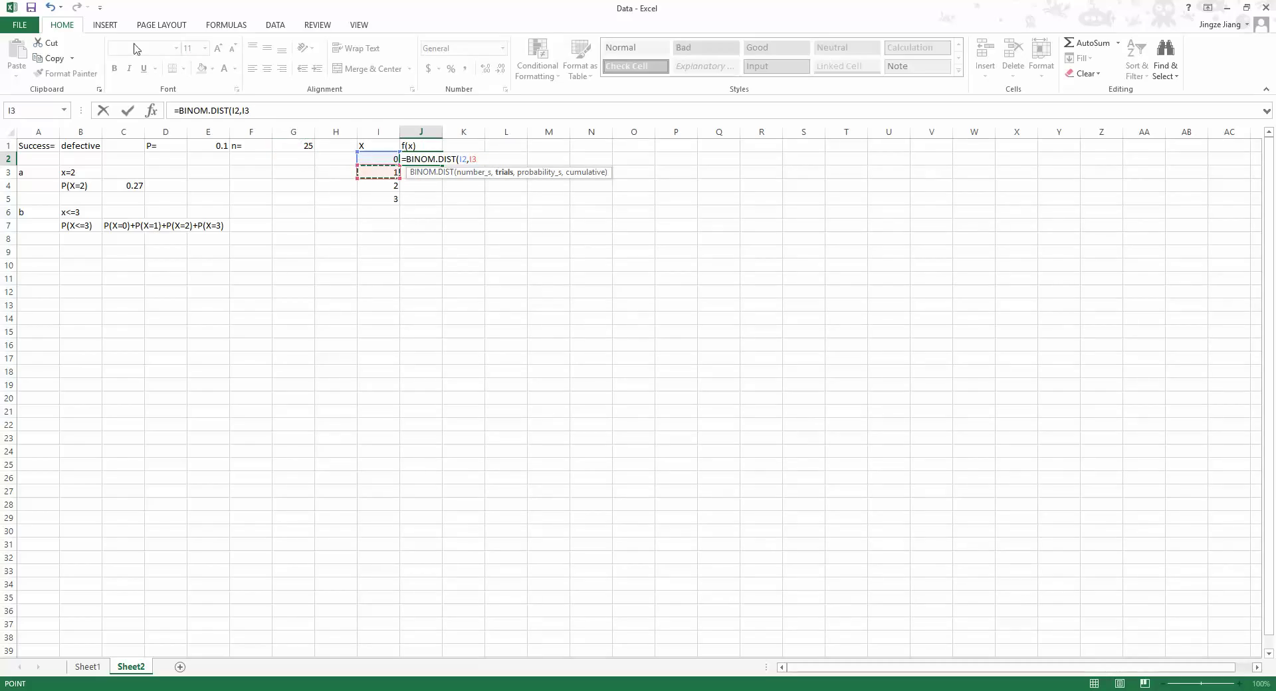
{"action": "left_click", "coordinate": [299, 146]}
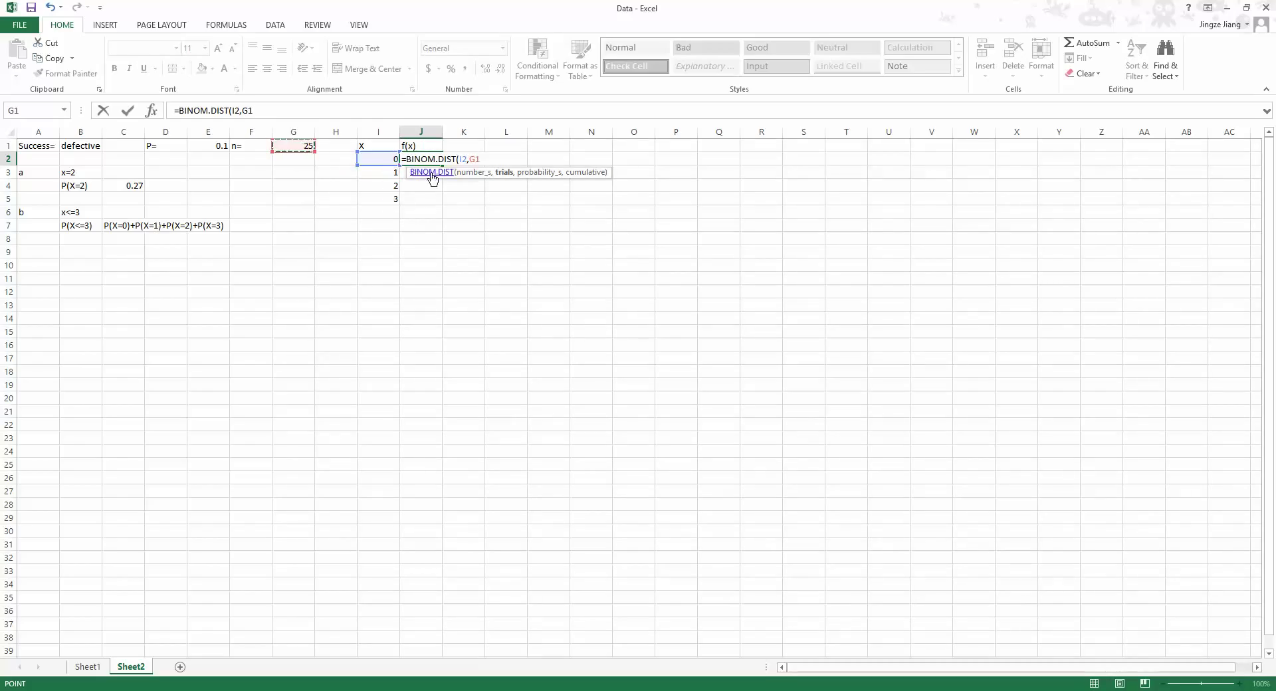
{"action": "key", "text": "F4"}
{"action": "type", "text": ","}
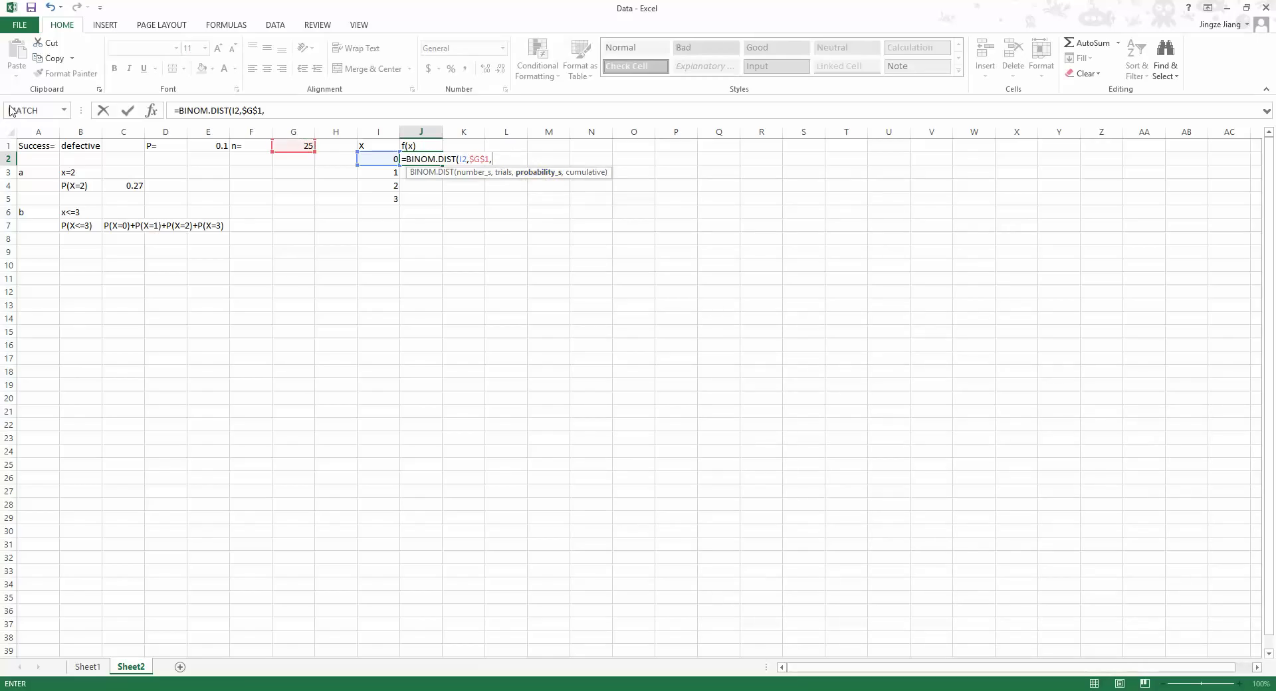
Complete the J2 formula with the absolute reference $E$1 as the probability and FALSE for the cumulative argument.
{"action": "left_click", "coordinate": [208, 145]}
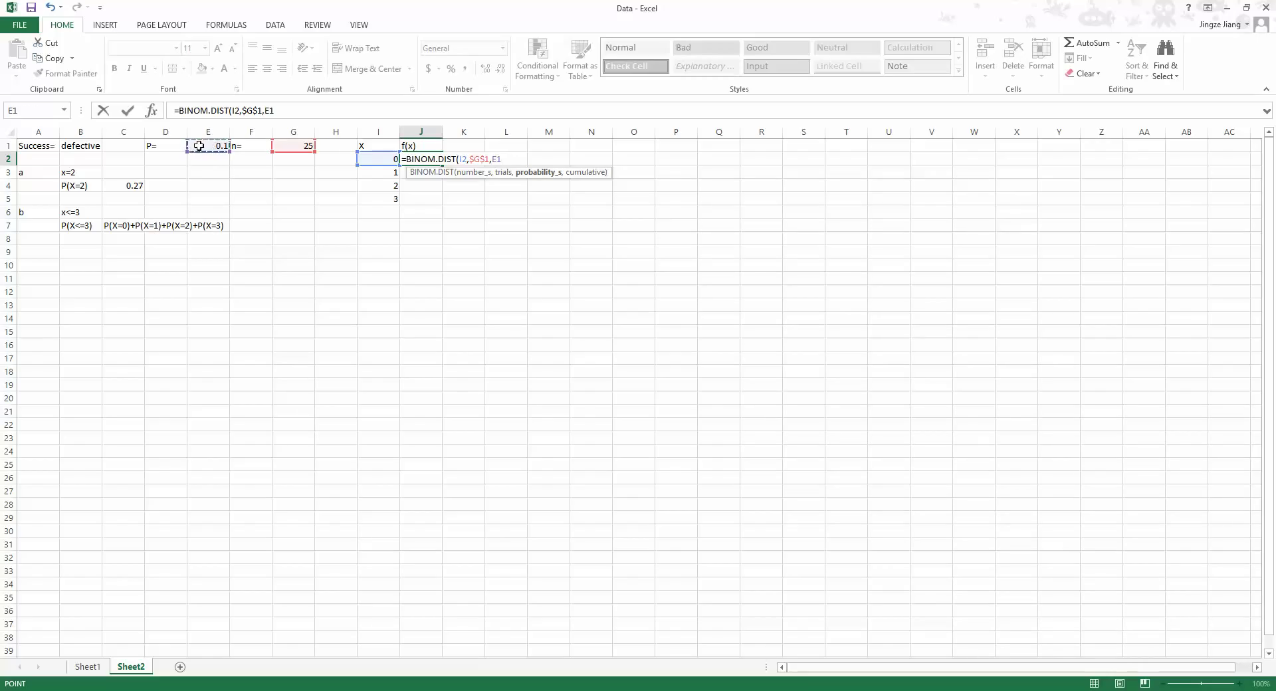
{"action": "key", "text": "F4"}
{"action": "type", "text": ","}
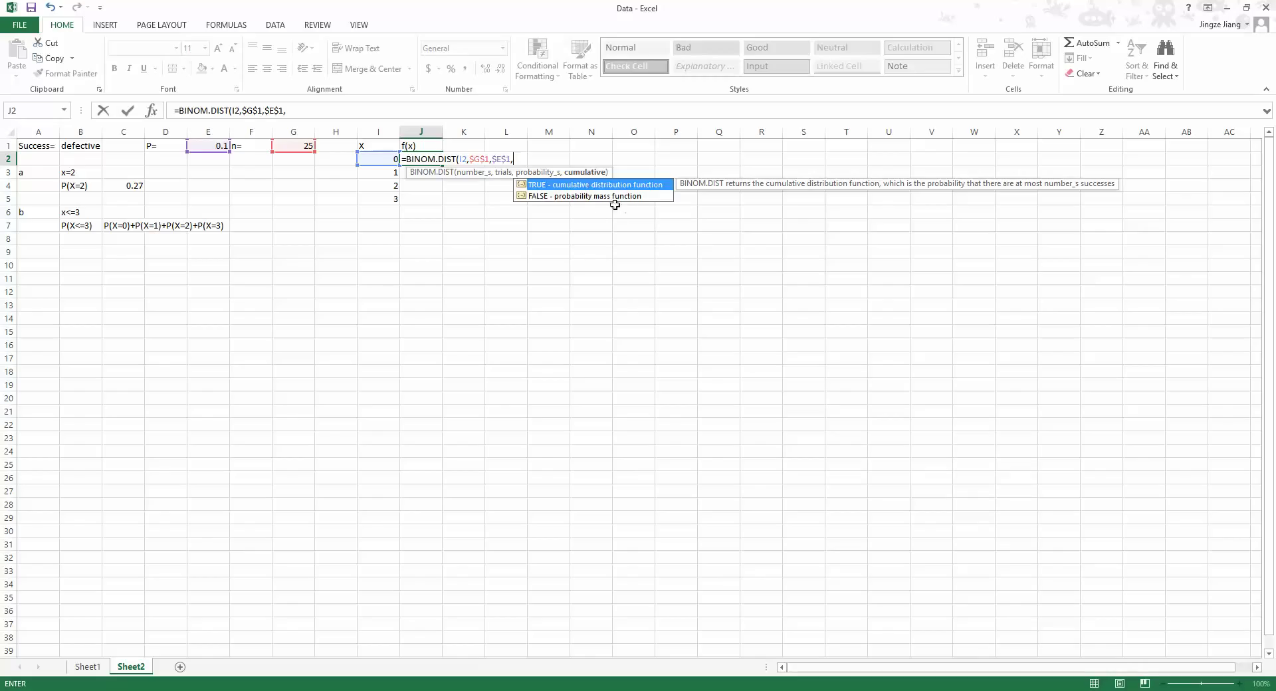
{"action": "type", "text": "FALSE)"}
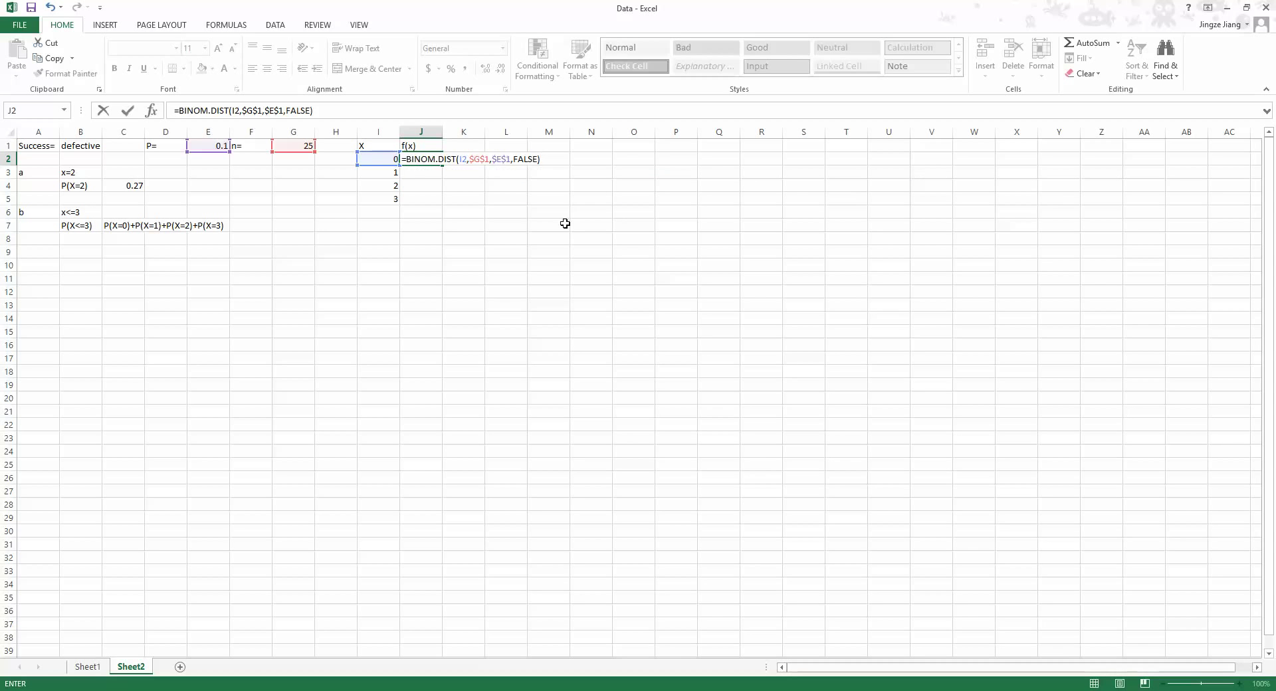
{"action": "key", "text": "Return"}
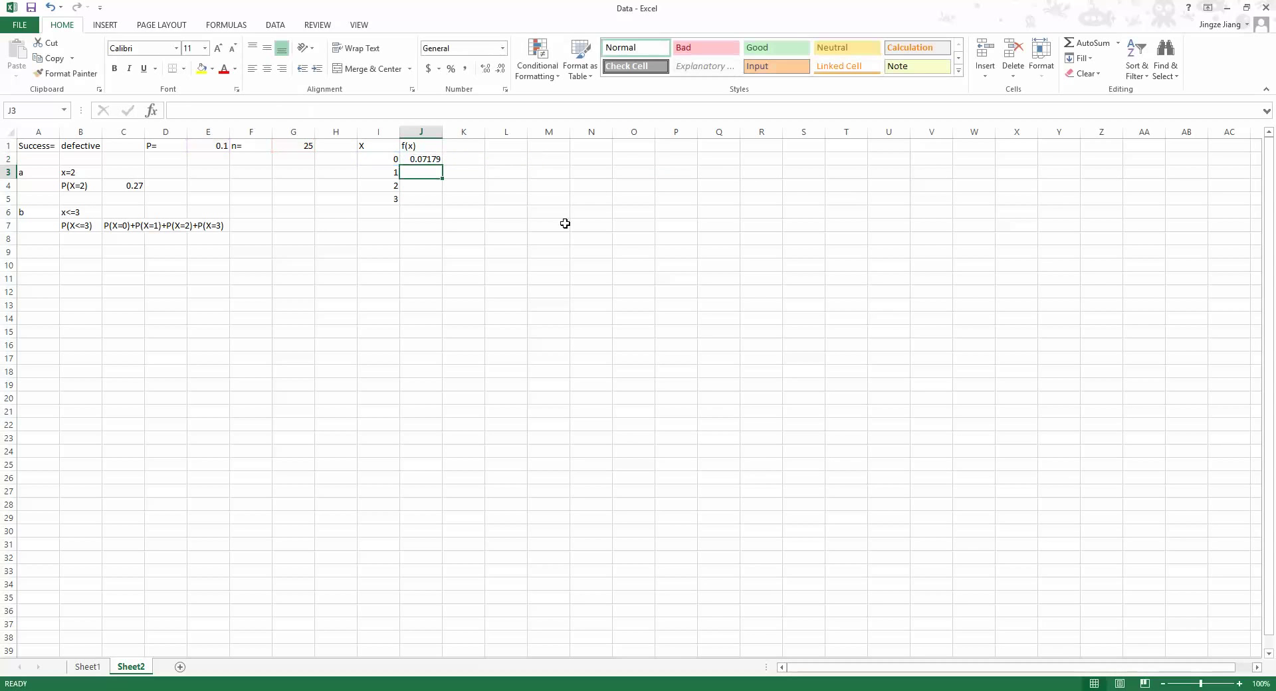
Fill the BINOM.DIST formula from J2 down through J5.
{"action": "left_click", "coordinate": [436, 159]}
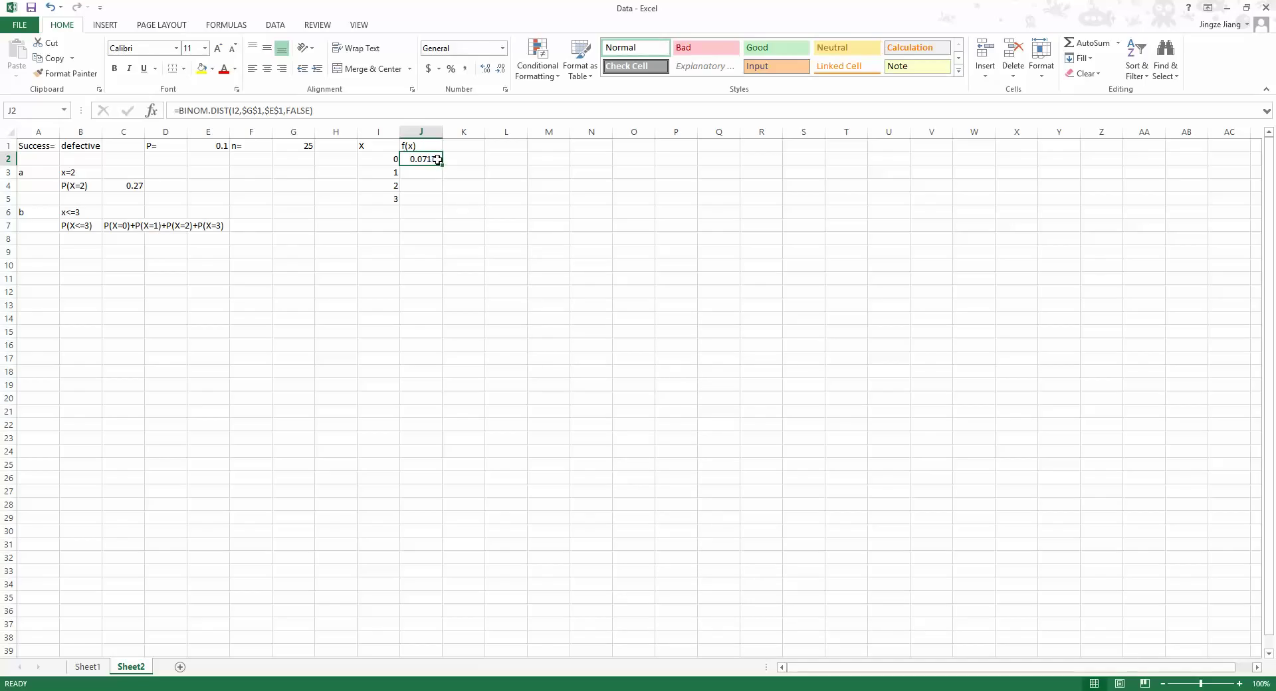
{"action": "left_click_drag", "start_coordinate": [444, 164], "coordinate": [441, 201]}
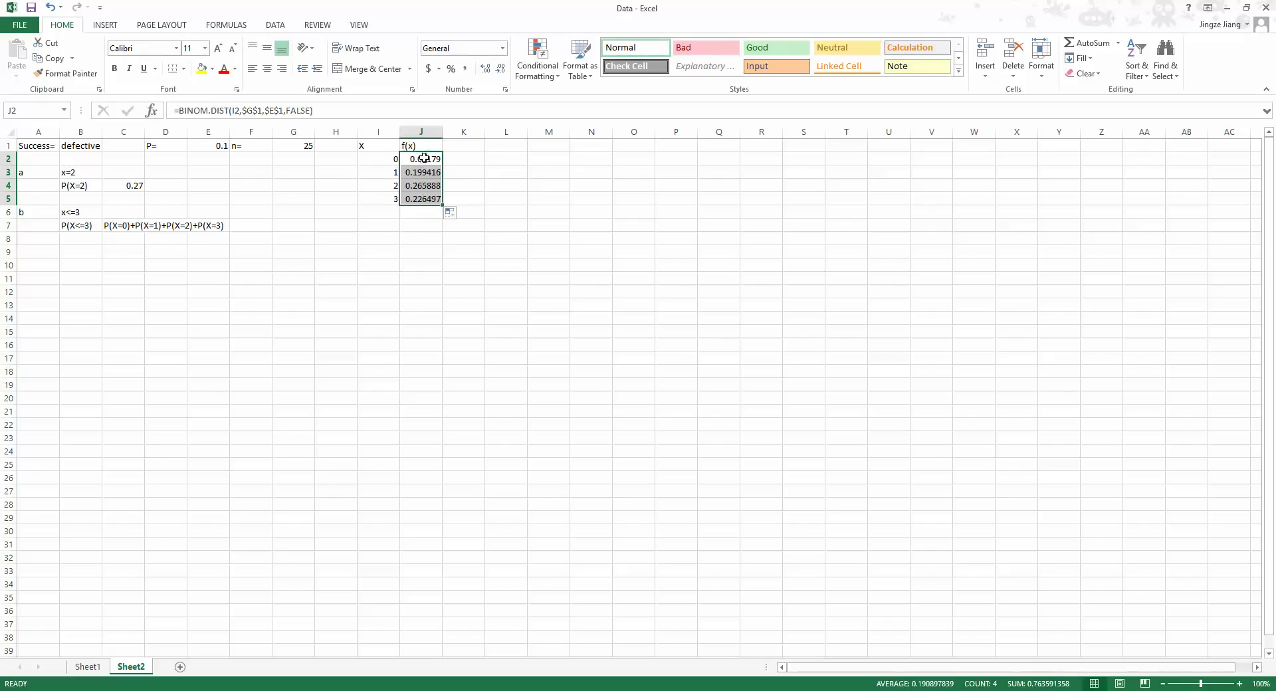
{"action": "left_click", "coordinate": [419, 224]}
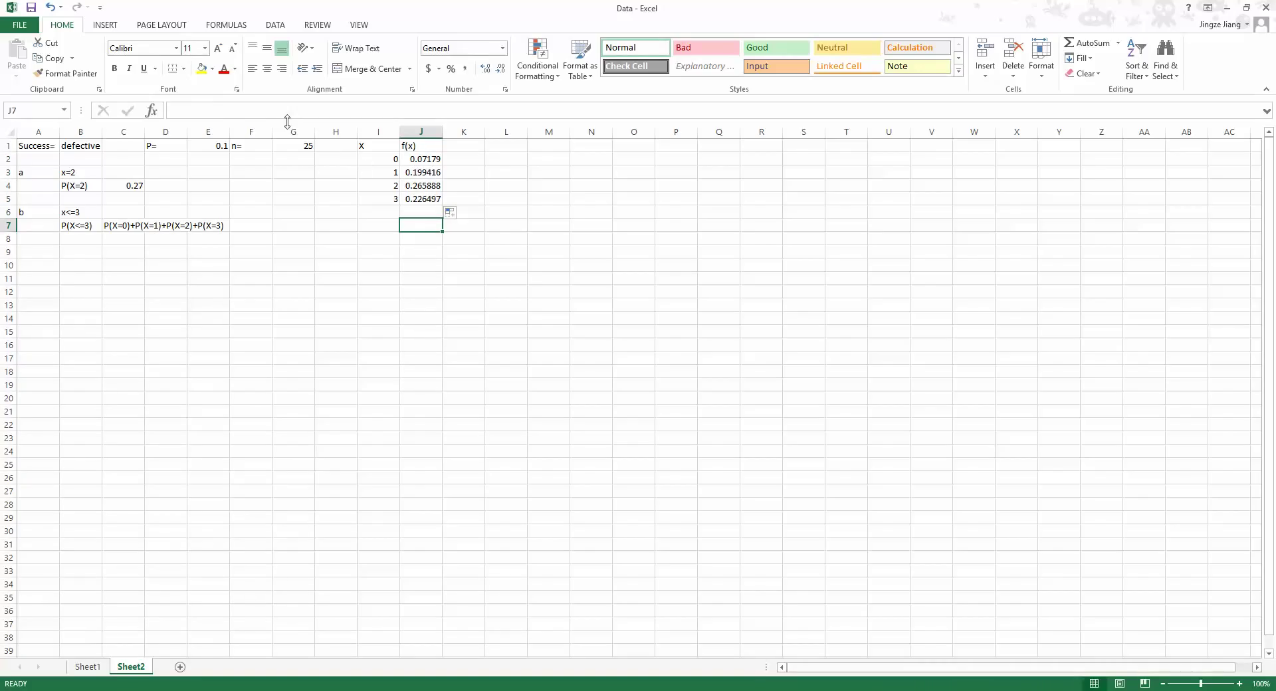
Examine the f(x) formulas and probabilities in J2 through J5 for each X value.
{"action": "left_click", "coordinate": [422, 188]}
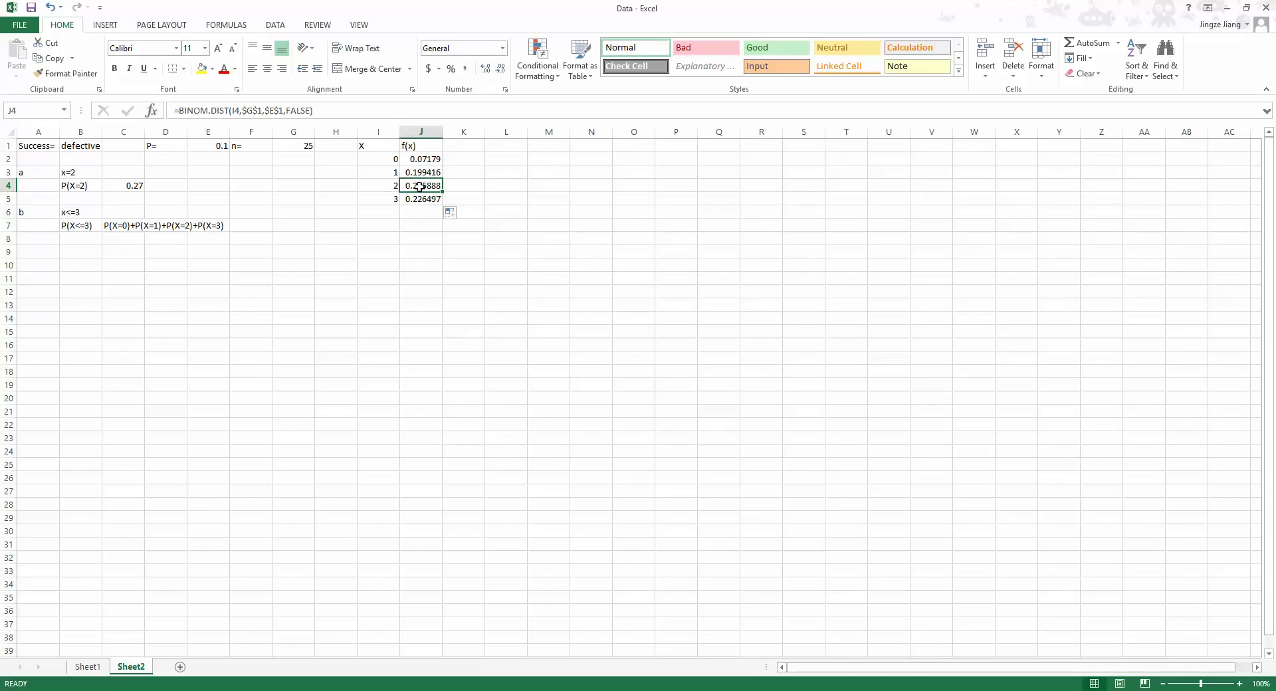
{"action": "left_click", "coordinate": [422, 160]}
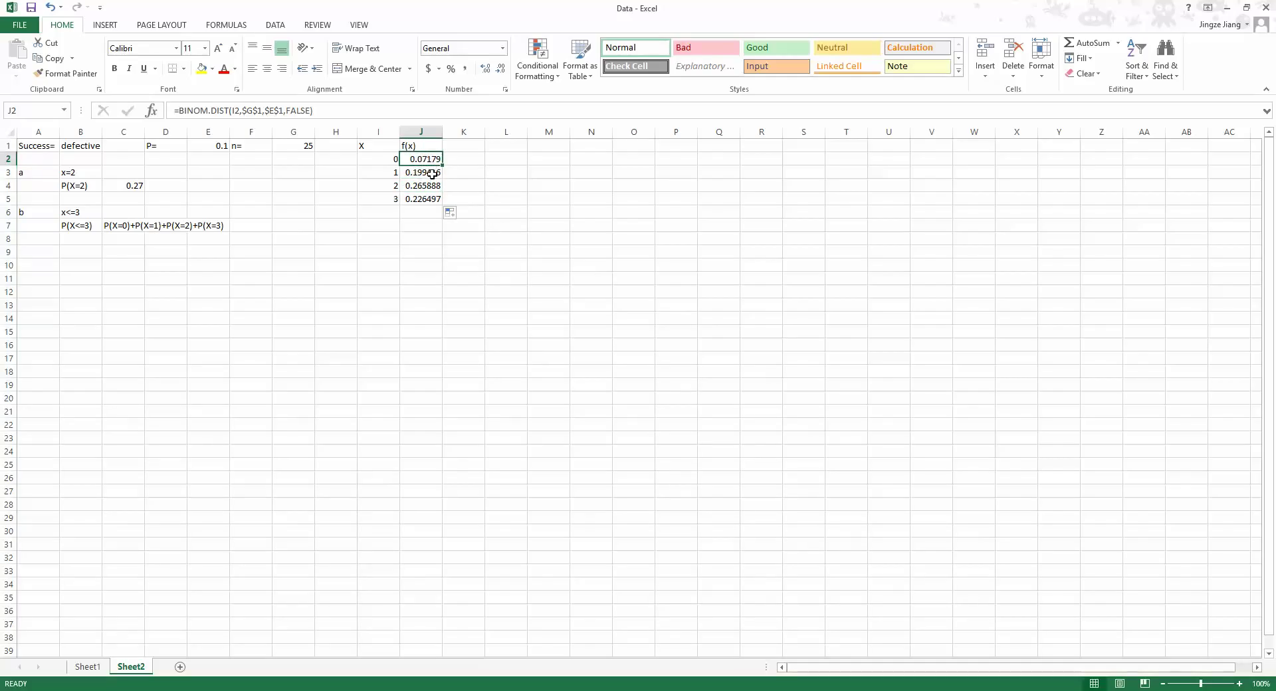
{"action": "left_click", "coordinate": [425, 186]}
{"action": "left_click", "coordinate": [429, 186]}
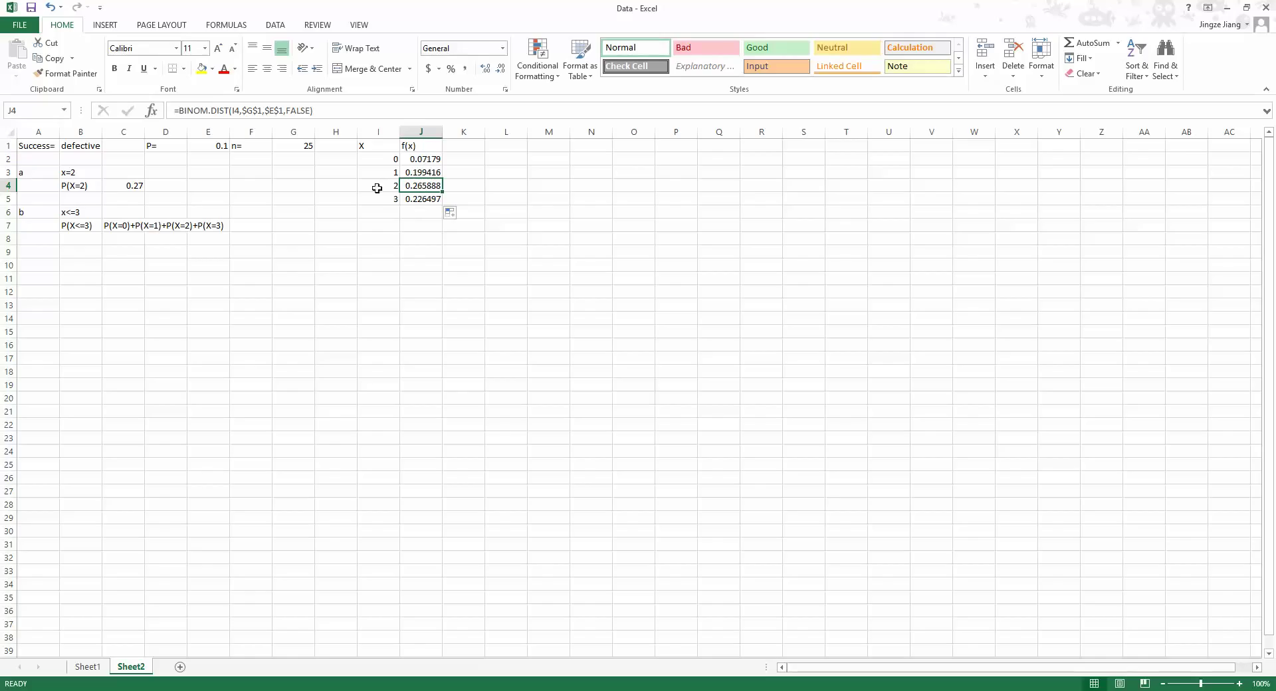
{"action": "left_click", "coordinate": [421, 159]}
{"action": "left_click", "coordinate": [422, 174]}
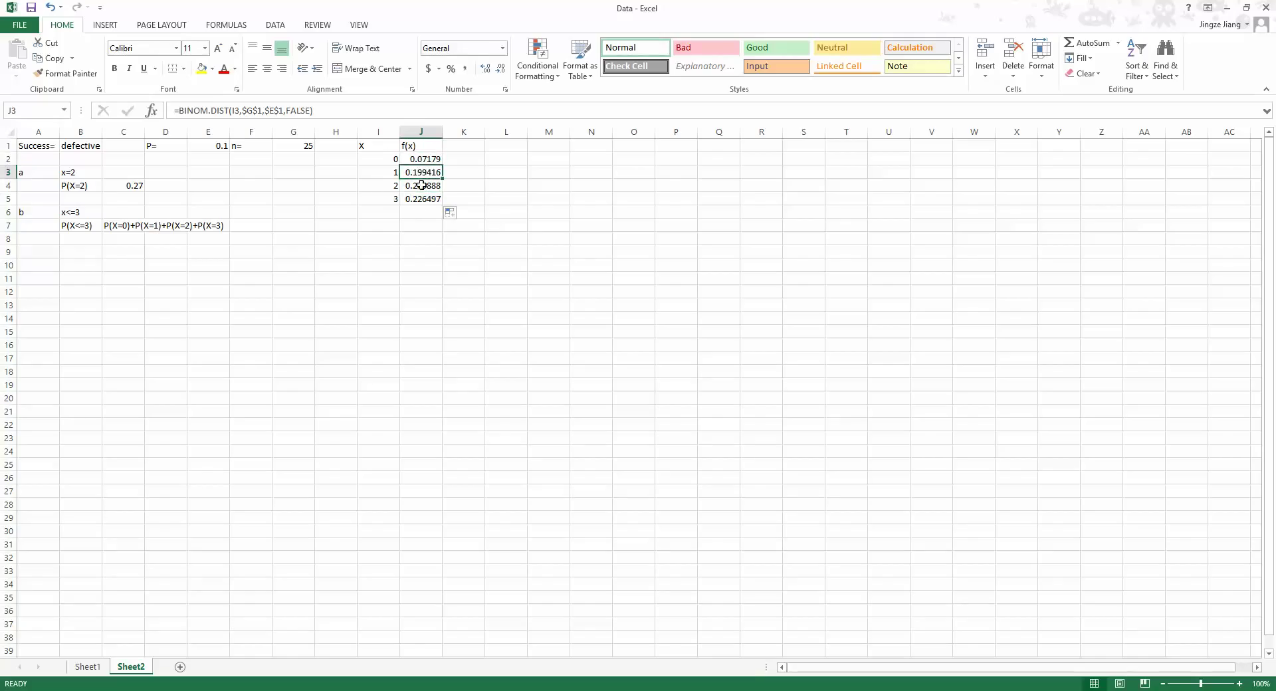
{"action": "left_click", "coordinate": [422, 187]}
{"action": "left_click", "coordinate": [421, 200]}
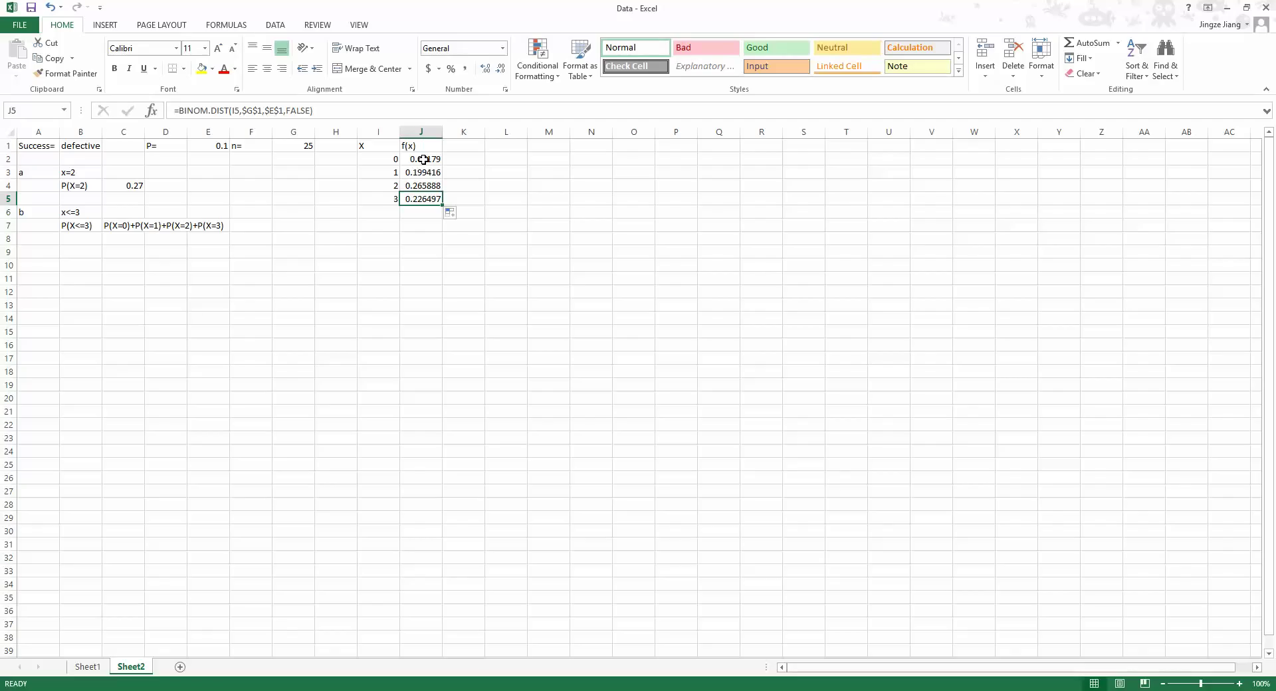
{"action": "left_click", "coordinate": [424, 160]}
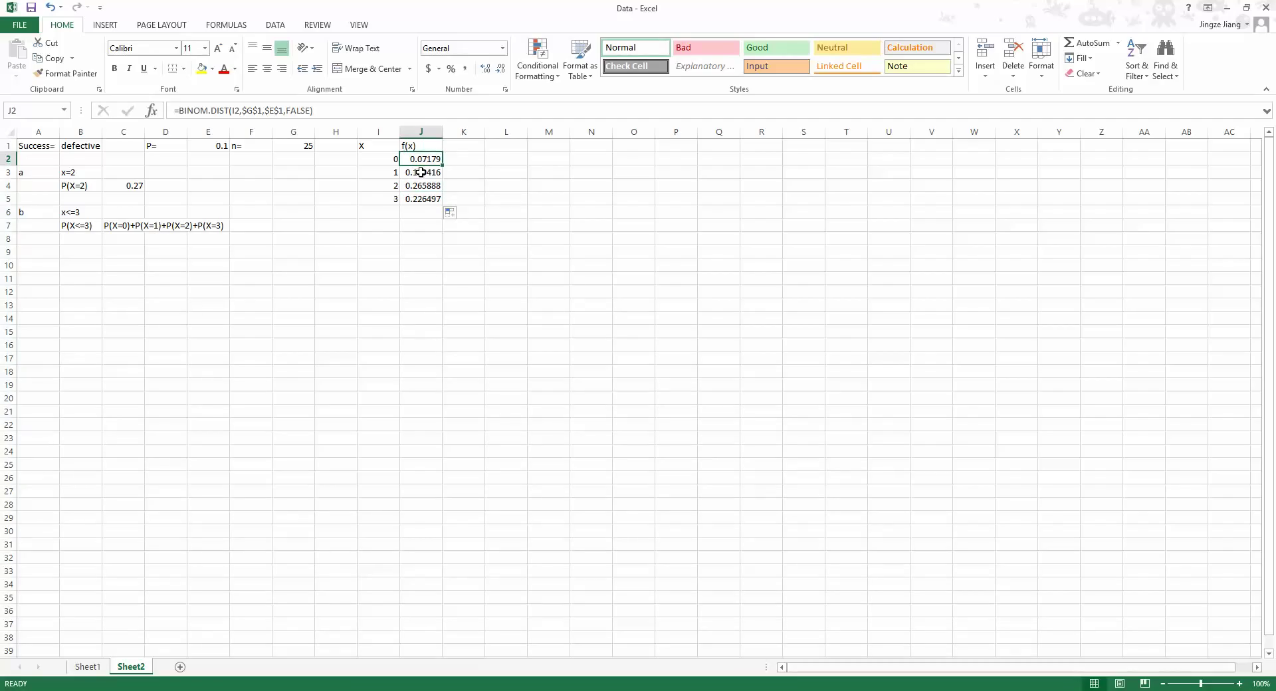
{"action": "left_click", "coordinate": [423, 173]}
{"action": "left_click", "coordinate": [422, 183]}
{"action": "left_click", "coordinate": [422, 199]}
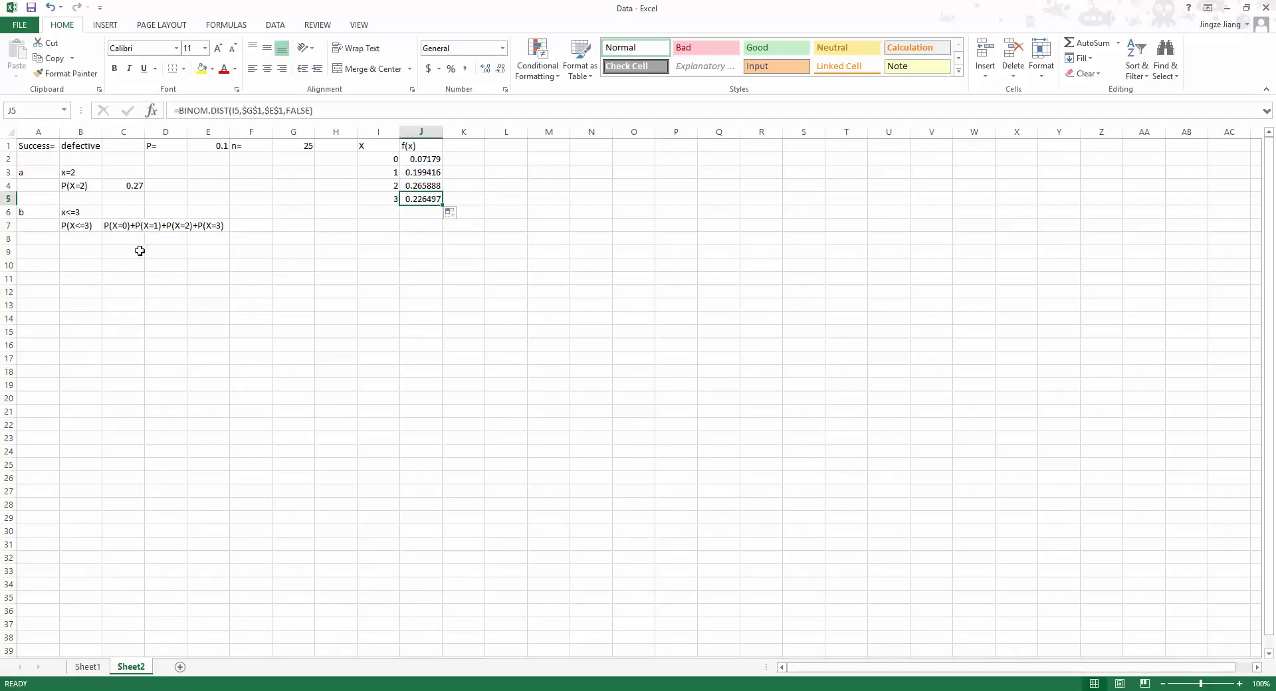
Calculate P(X<=3) in F7 by summing the f(x) values with =SUM(J2:J5).
{"action": "left_click", "coordinate": [240, 227]}
{"action": "type", "text": "="}
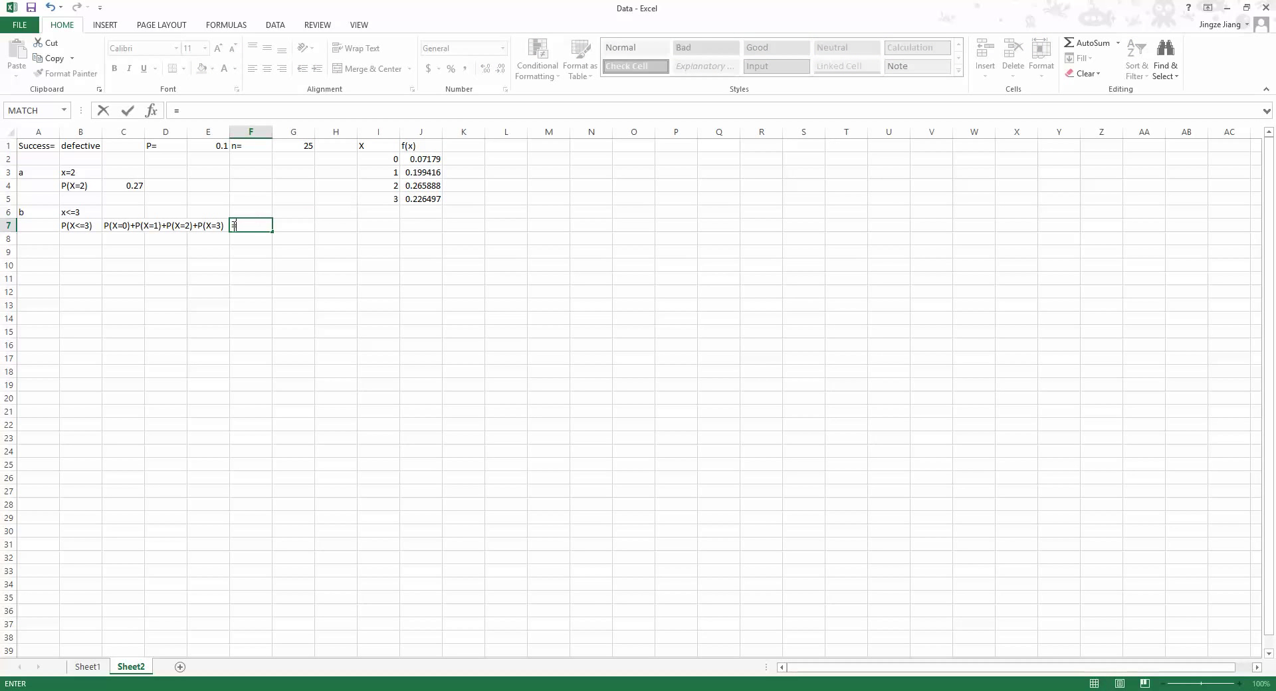
{"action": "type", "text": "SUM"}
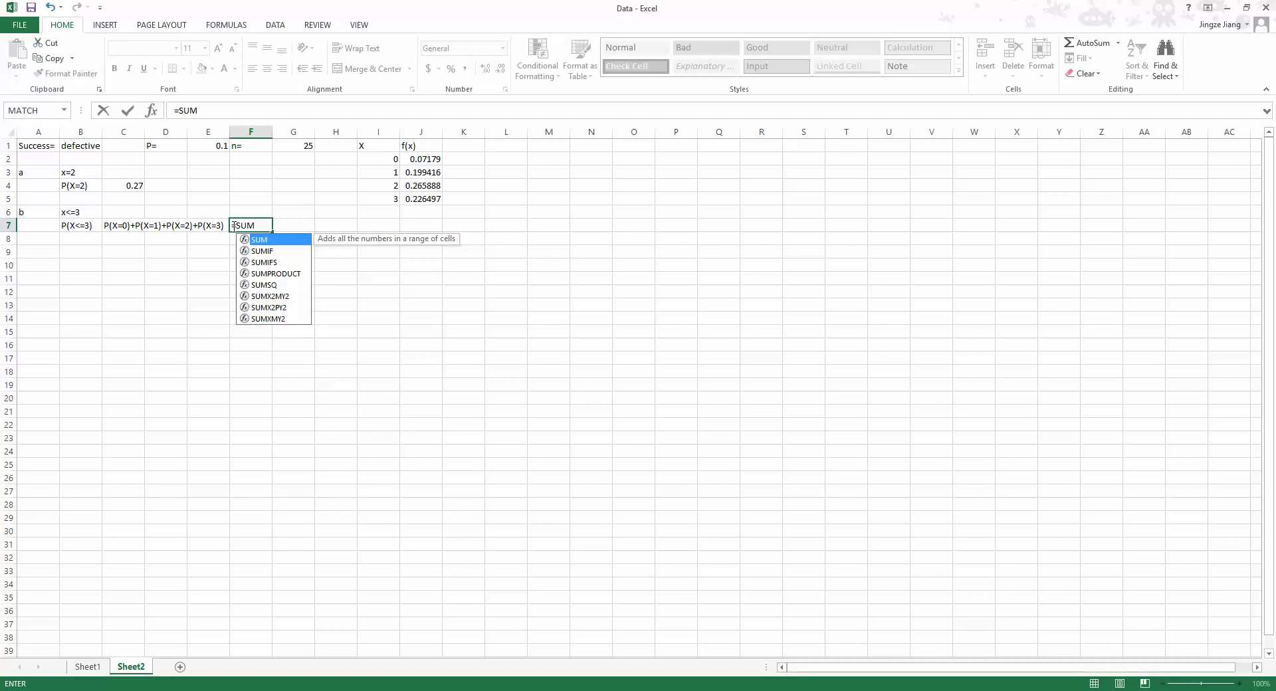
{"action": "type", "text": "("}
{"action": "left_click", "coordinate": [422, 161]}
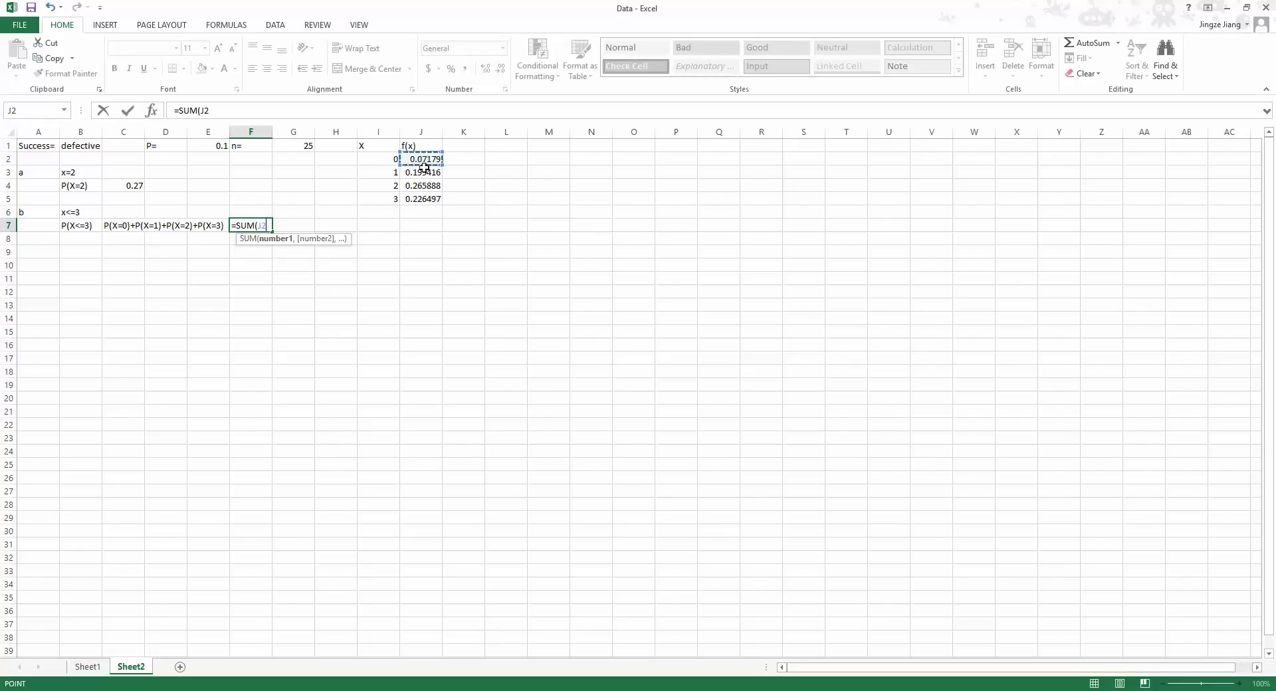
{"action": "left_click_drag", "start_coordinate": [424, 166], "coordinate": [429, 196]}
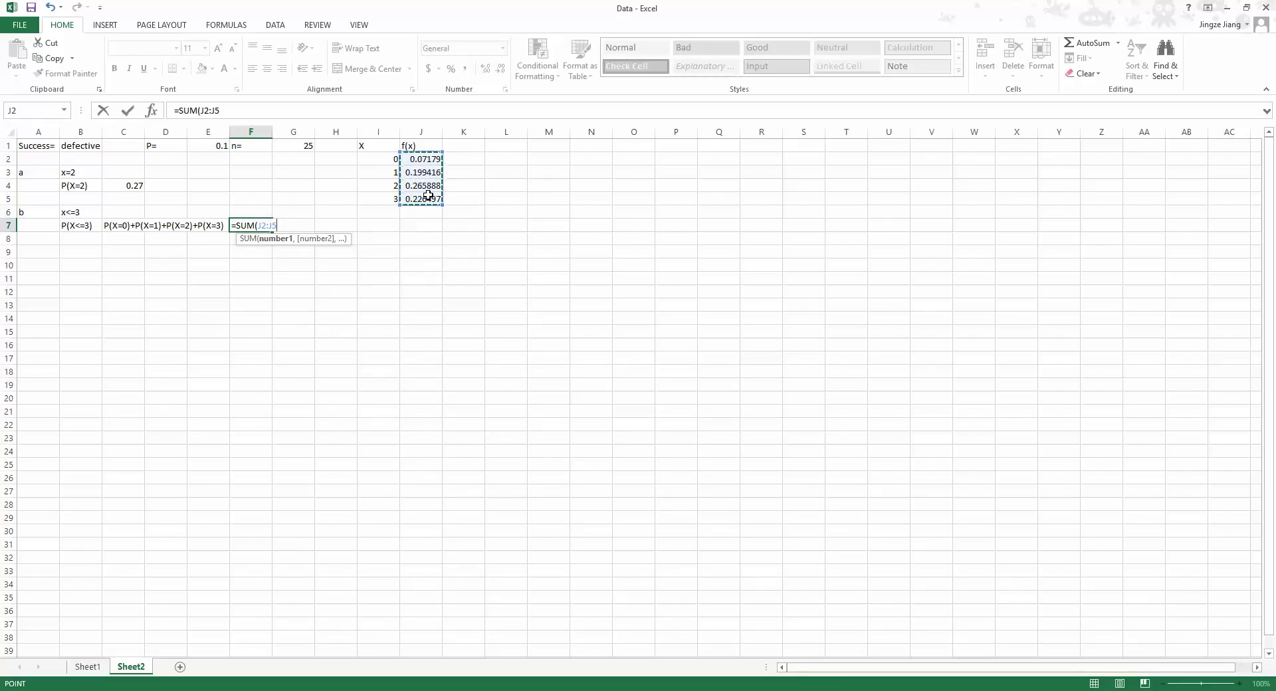
{"action": "key", "text": "Return"}
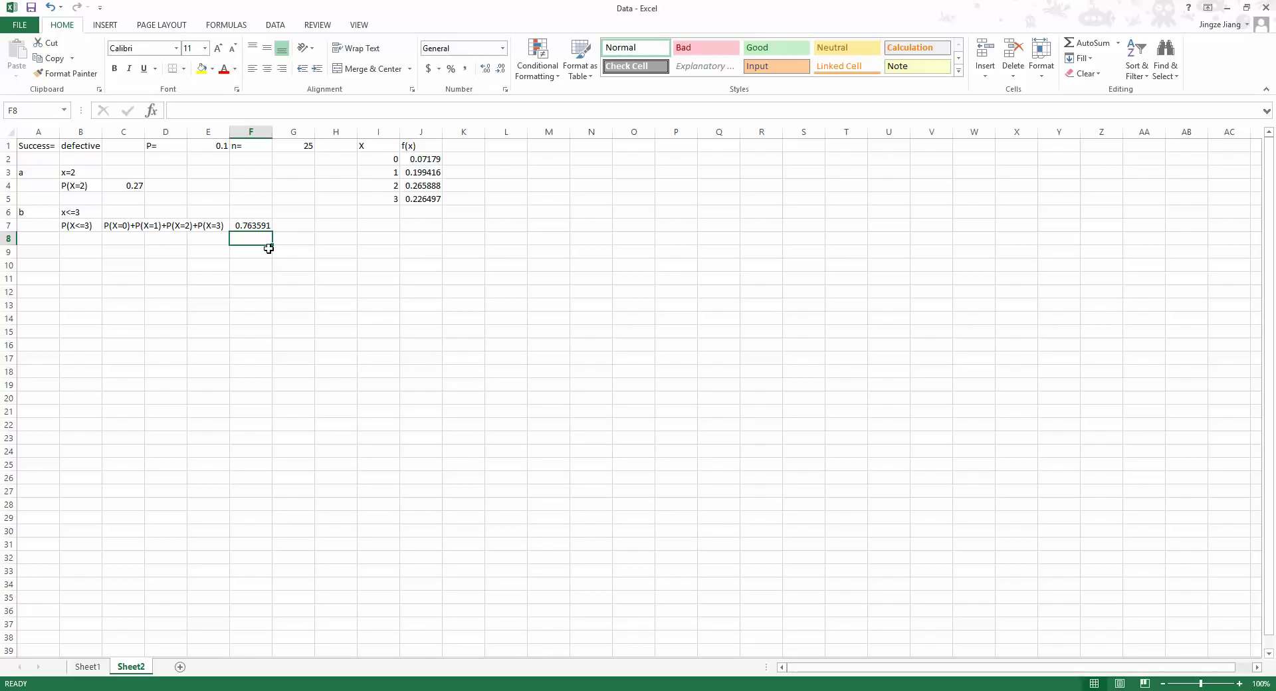
Calculate P(X<=3) directly in F8 with the cumulative formula =BINOM.DIST(3,G1,E1,TRUE).
{"action": "type", "text": "=B"}
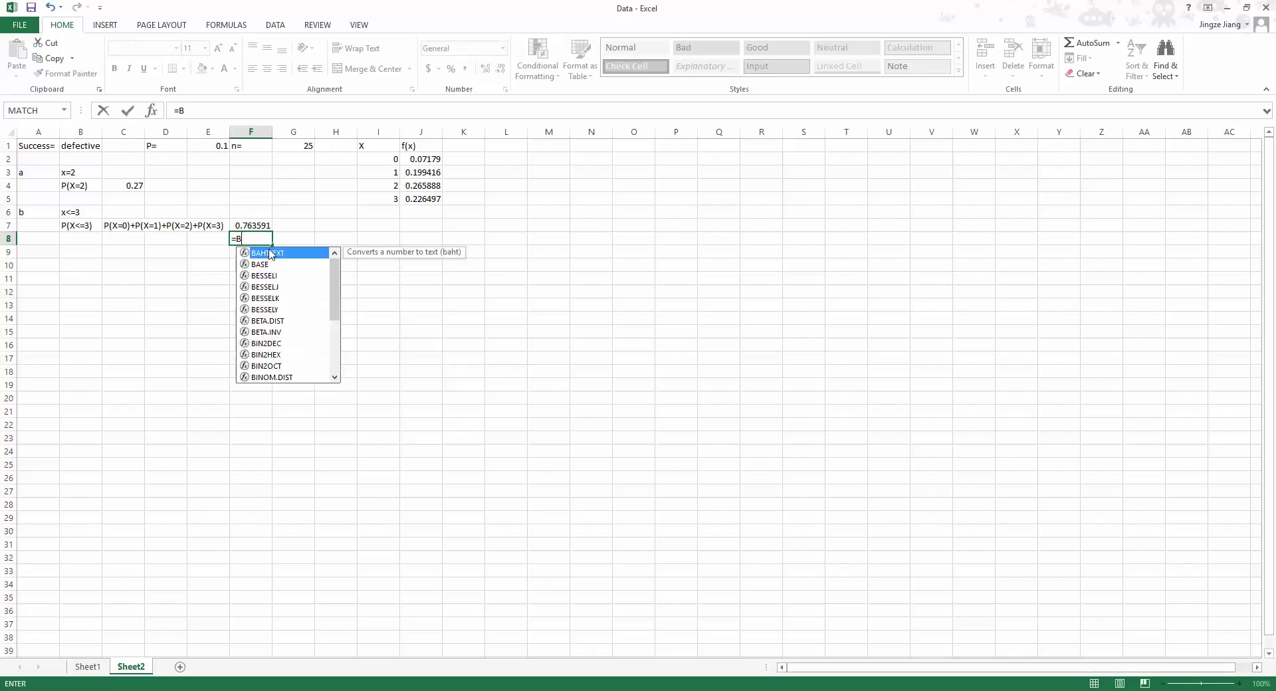
{"action": "type", "text": "INO"}
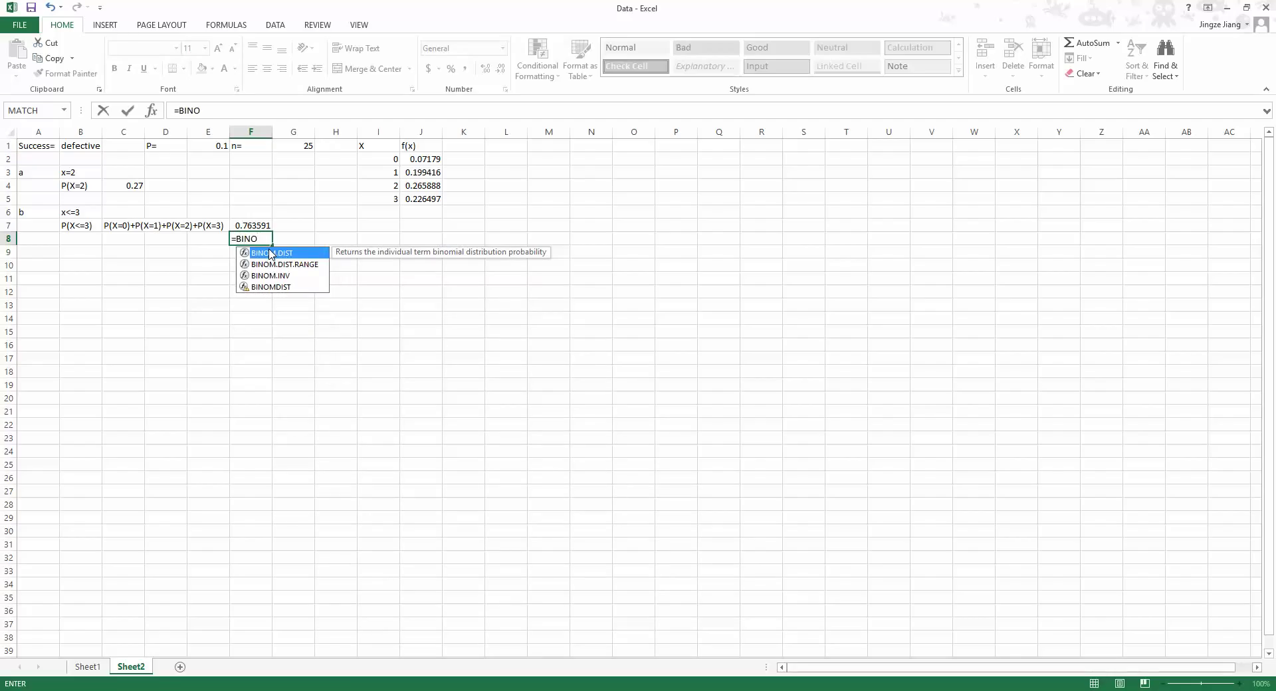
{"action": "type", "text": "M.DIS"}
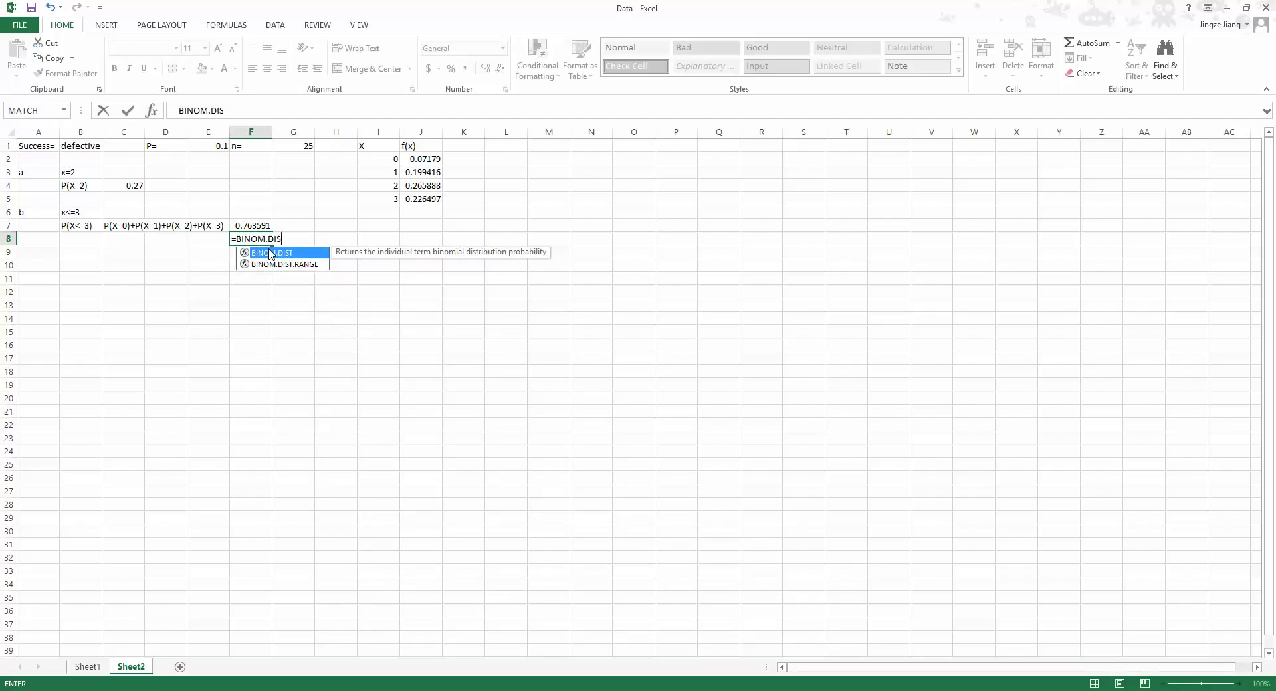
{"action": "type", "text": "T(3"}
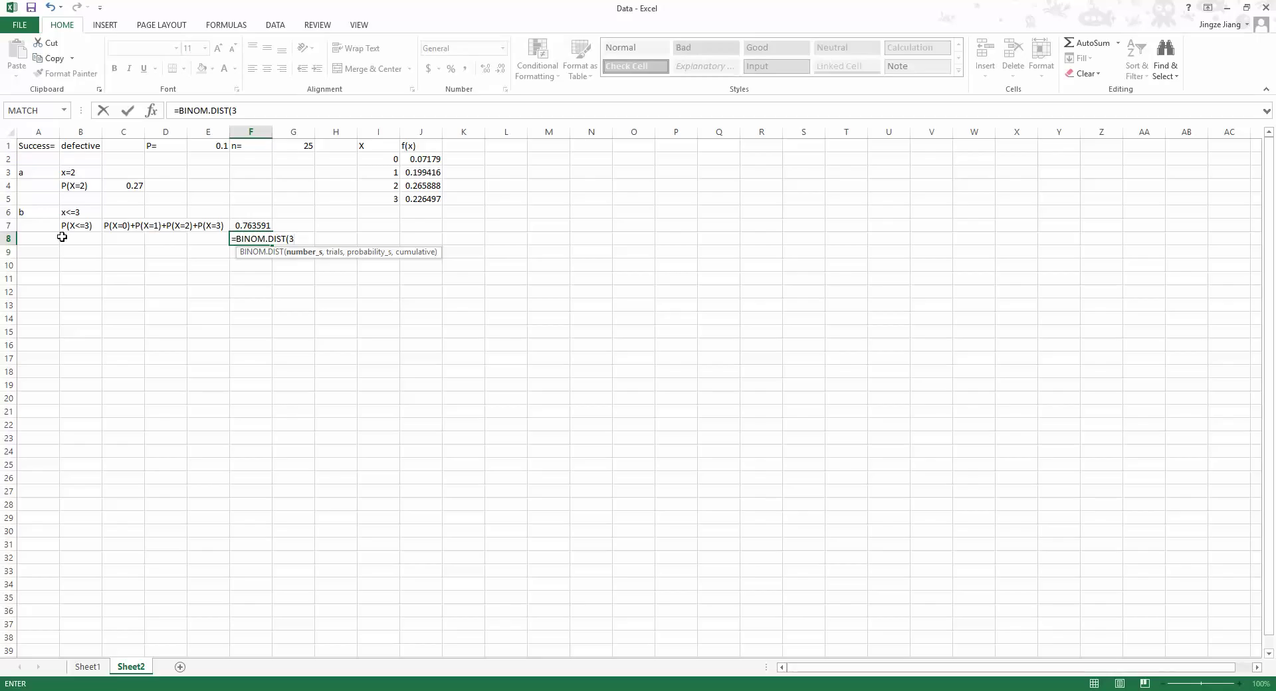
{"action": "type", "text": ","}
{"action": "left_click", "coordinate": [293, 144]}
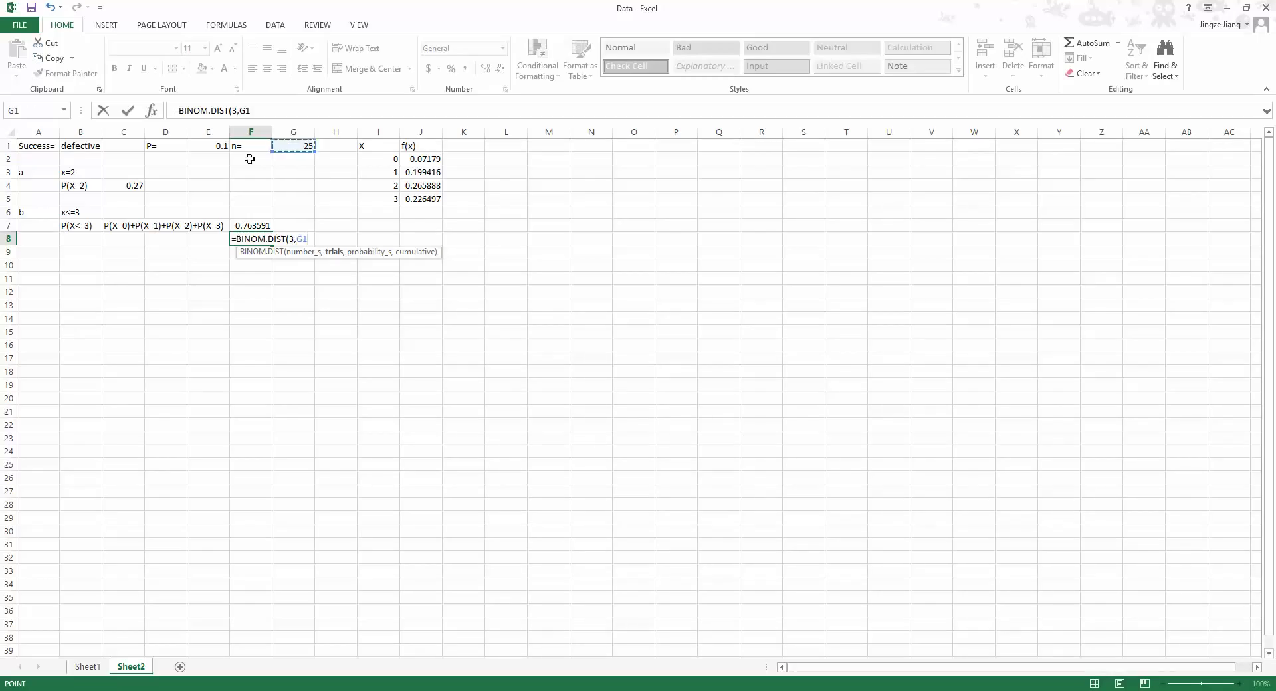
{"action": "type", "text": ","}
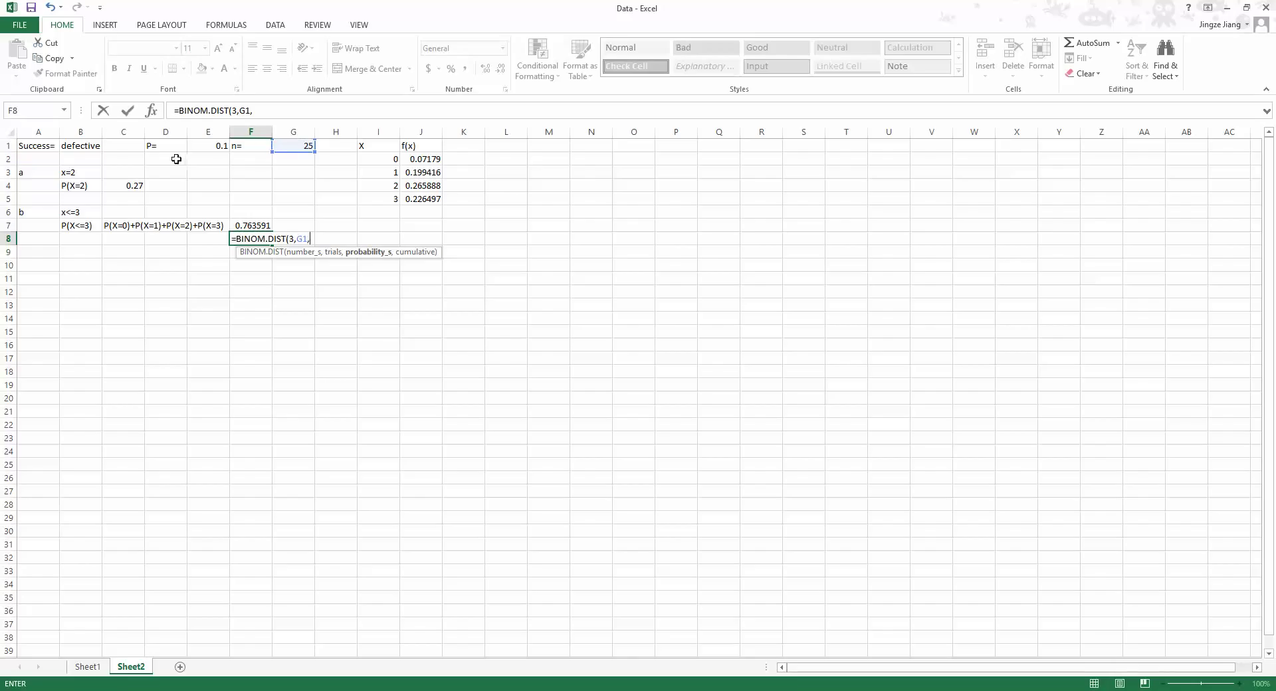
{"action": "left_click", "coordinate": [211, 146]}
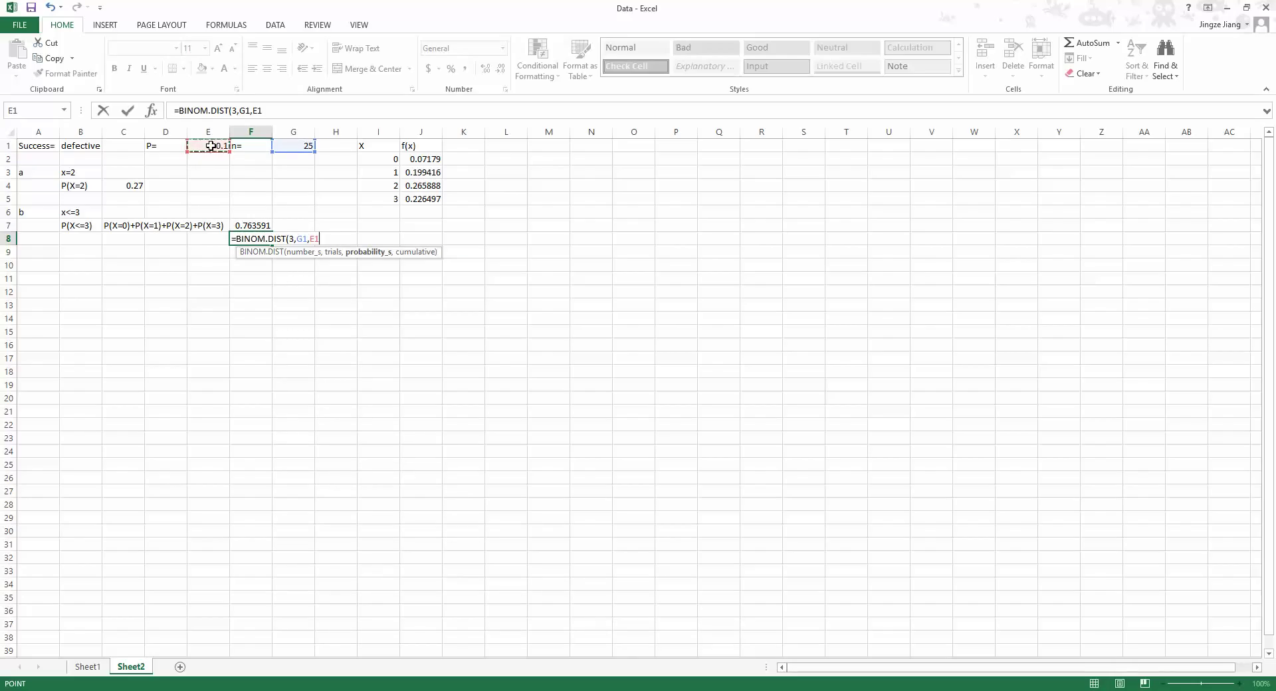
{"action": "type", "text": ","}
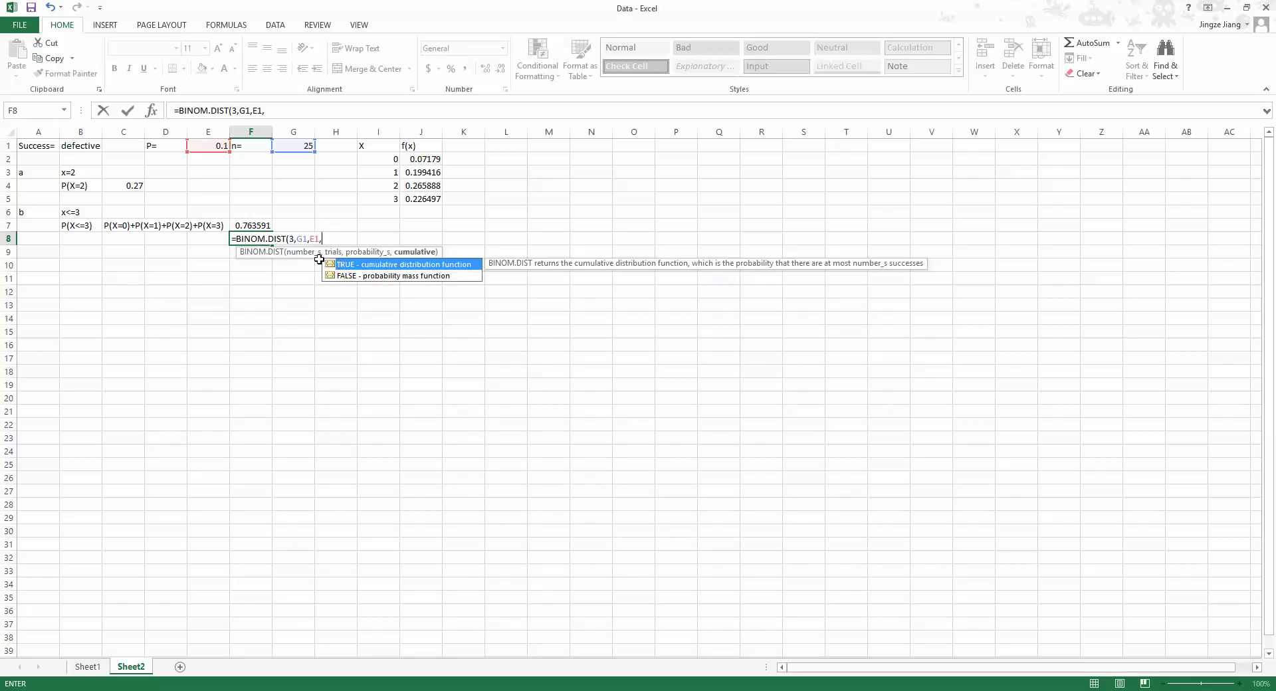
{"action": "type", "text": "RUE)"}
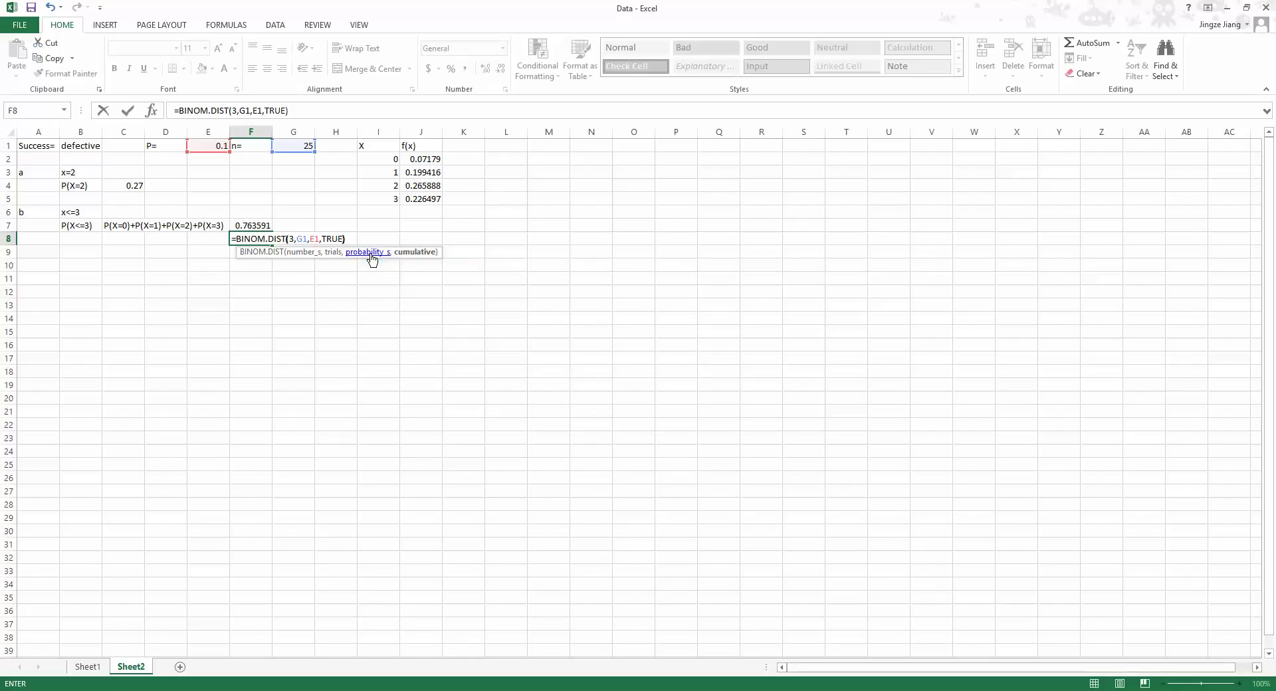
{"action": "key", "text": "Return"}
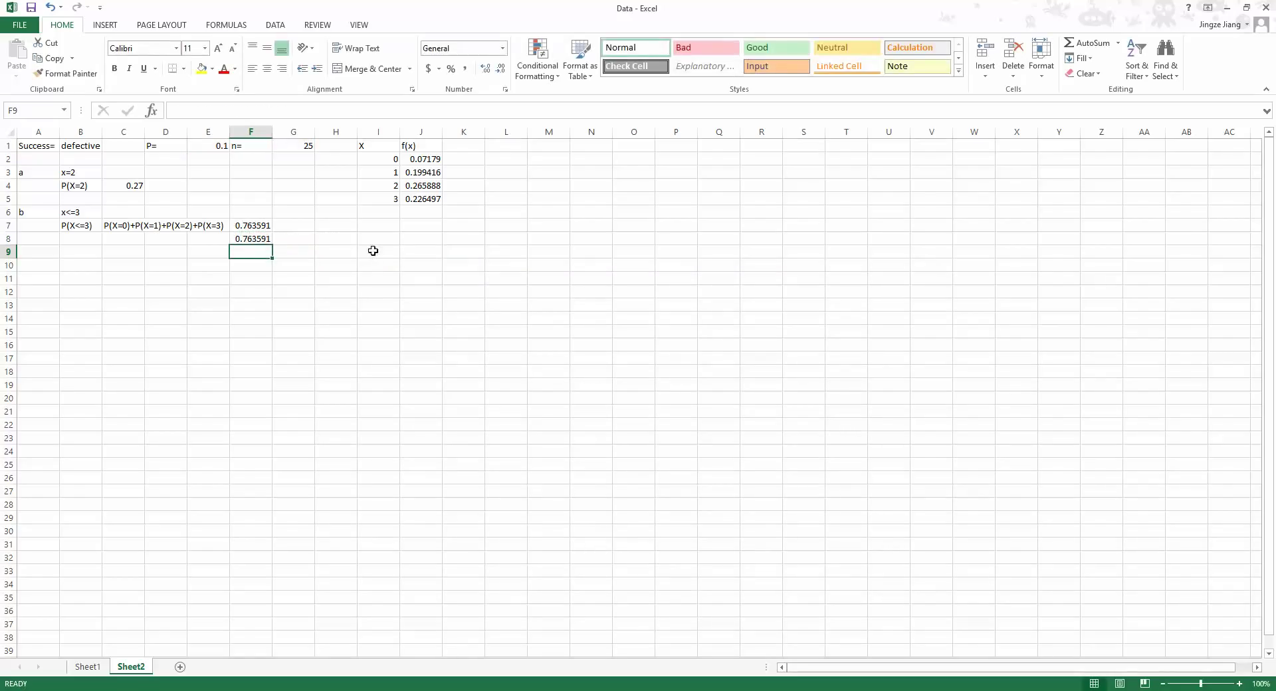
Compare the SUM formula and result in F7 with the BINOM.DIST formula and result in F8.
{"action": "left_click", "coordinate": [259, 239]}
{"action": "left_click", "coordinate": [257, 226]}
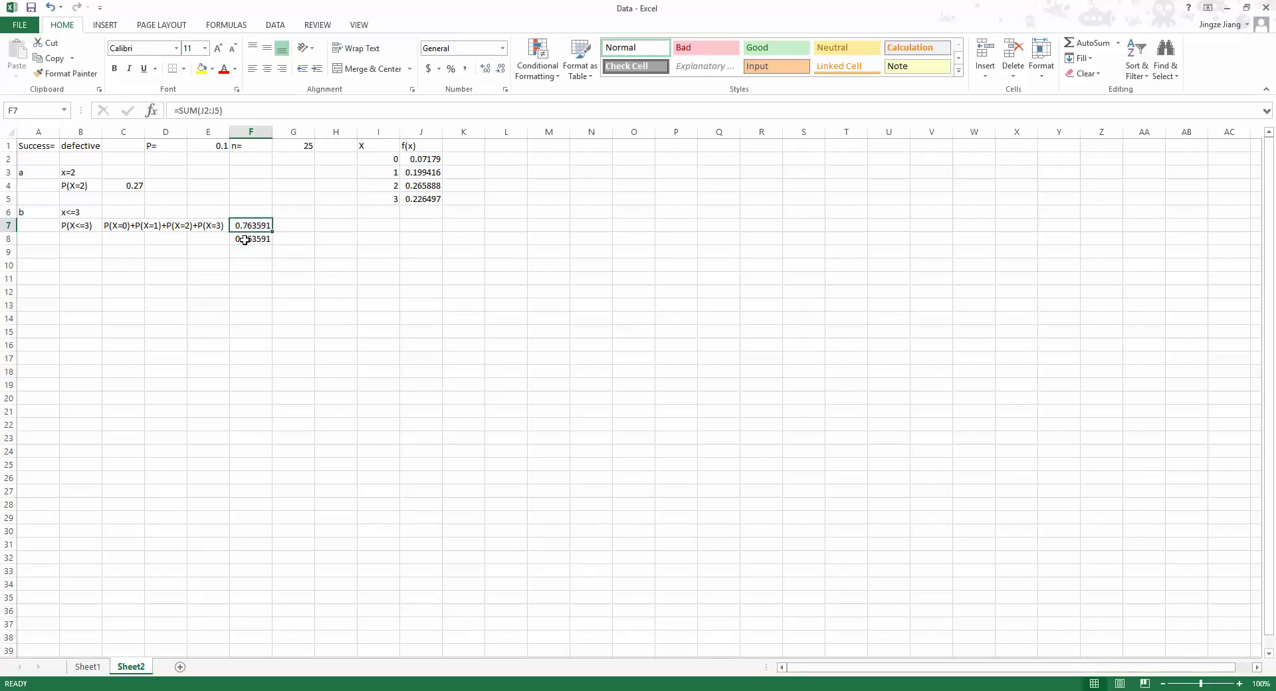
{"action": "left_click", "coordinate": [252, 237]}
{"action": "left_click", "coordinate": [253, 224]}
{"action": "left_click", "coordinate": [252, 238]}
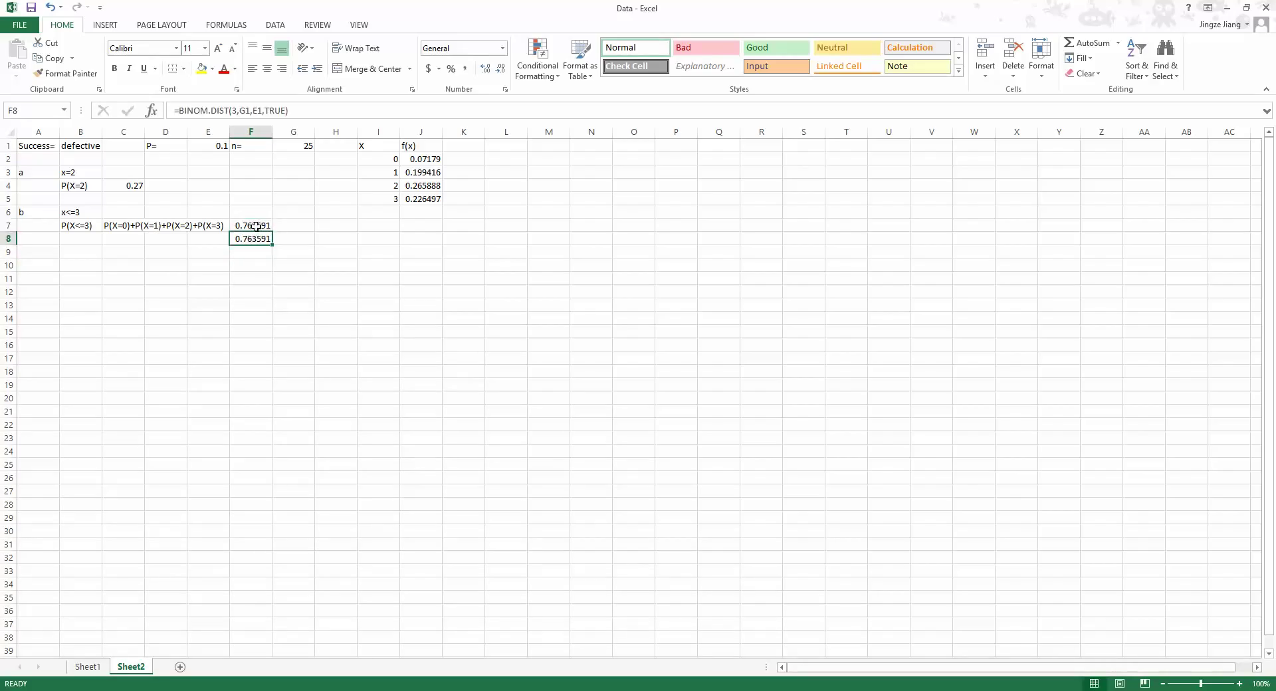
{"action": "left_click", "coordinate": [252, 228]}
{"action": "left_click", "coordinate": [252, 238]}
{"action": "left_click", "coordinate": [254, 224]}
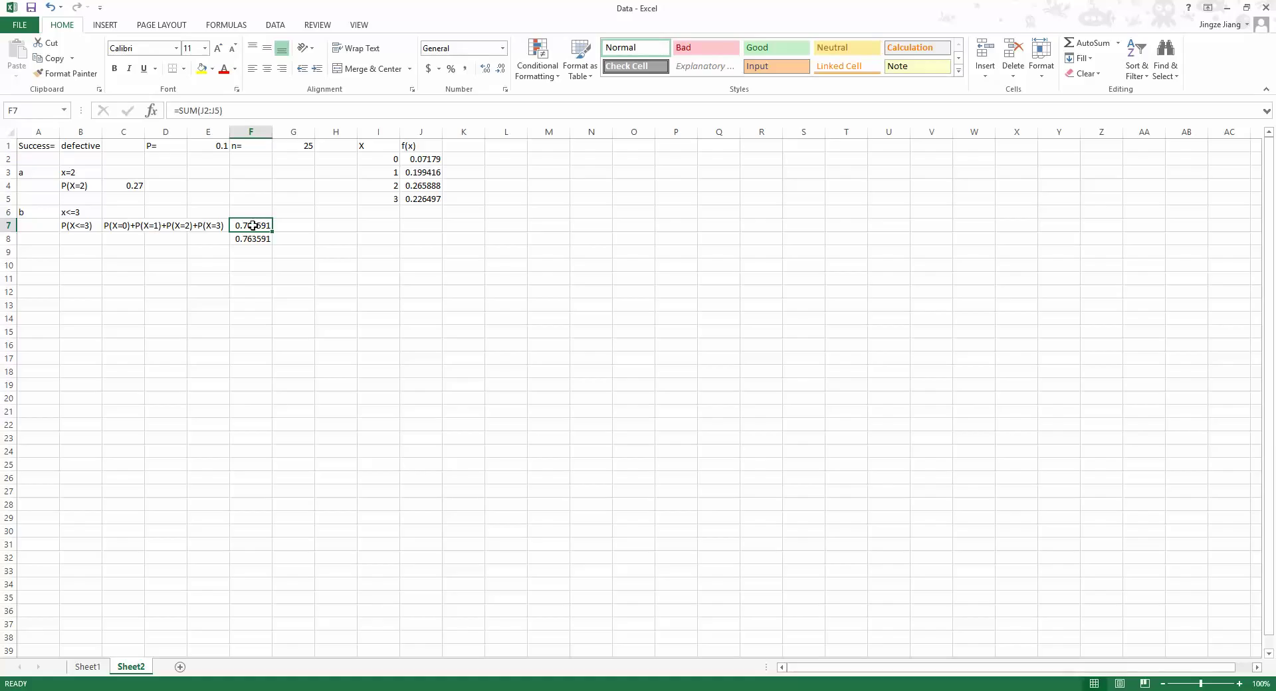
{"action": "left_click", "coordinate": [253, 239]}
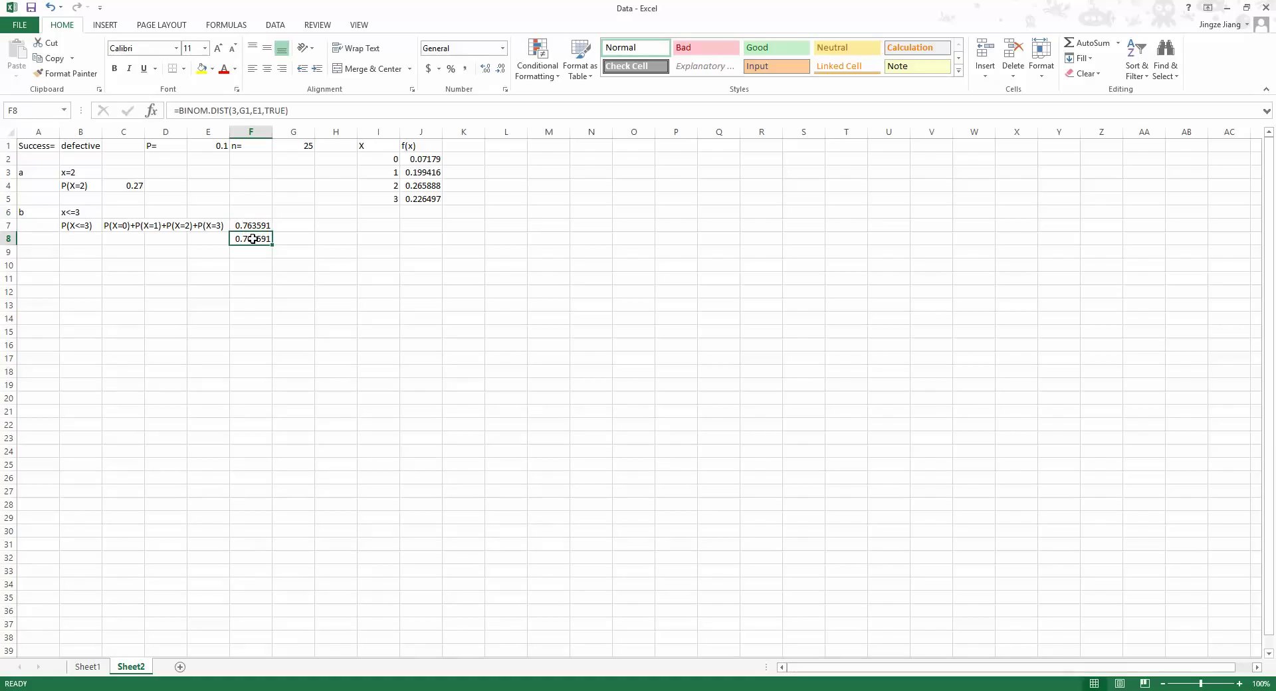
Enter the label P(X<3) in cell B9.
{"action": "left_click", "coordinate": [83, 255]}
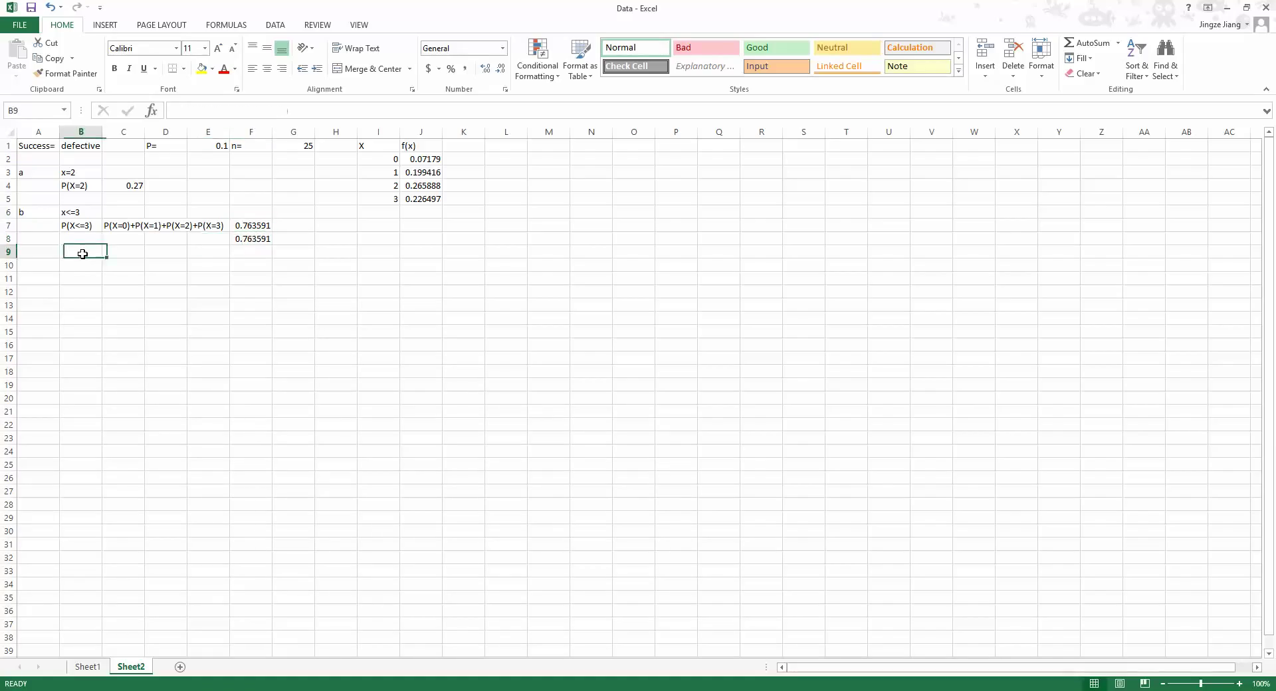
{"action": "key", "text": "Caps_Lock"}
{"action": "type", "text": "p"}
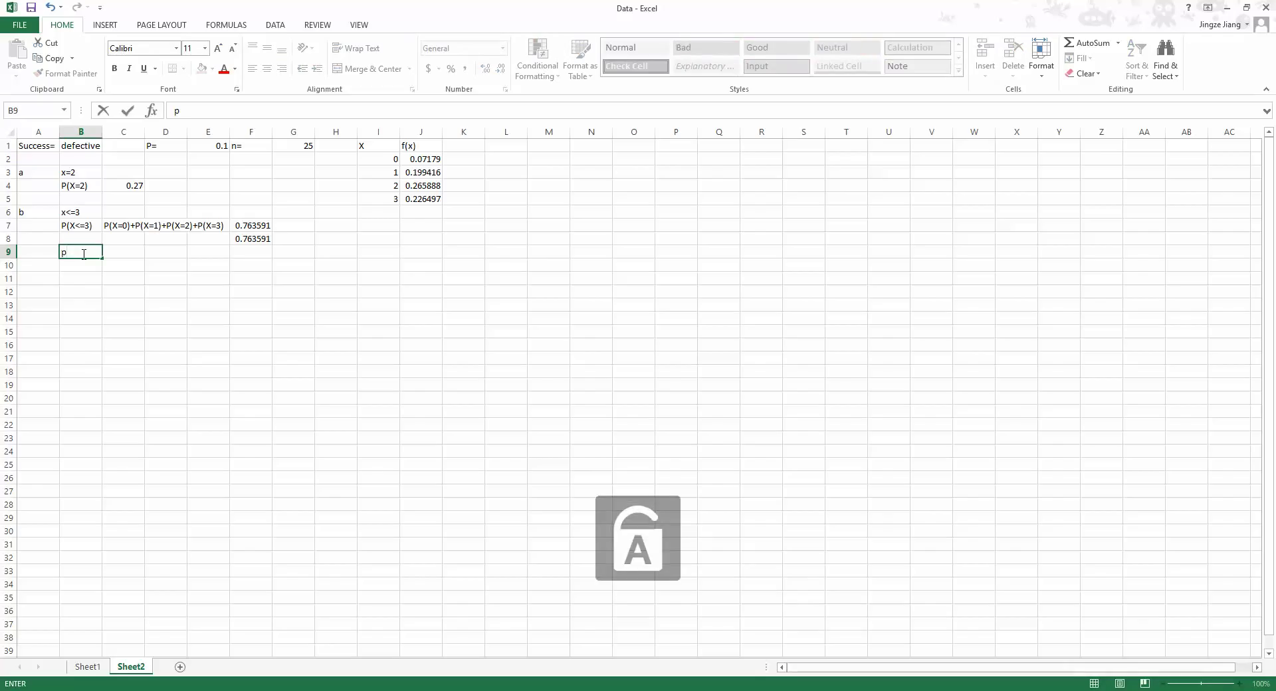
{"action": "key", "text": "BackSpace"}
{"action": "key", "text": "Caps_Lock"}
{"action": "key", "text": "BackSpace"}
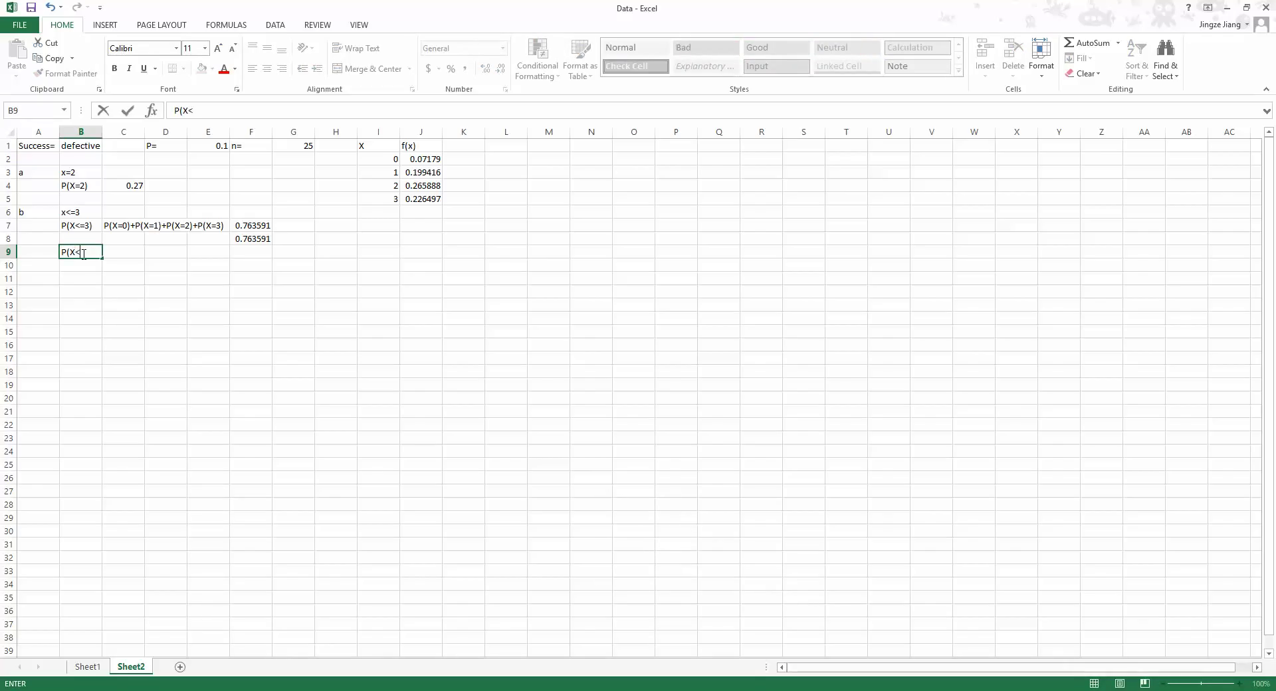
Calculate P(X<3) in C9 with the cumulative formula =BINOM.DIST(2,G1,E1,TRUE).
{"action": "left_click", "coordinate": [119, 256]}
{"action": "type", "text": "="}
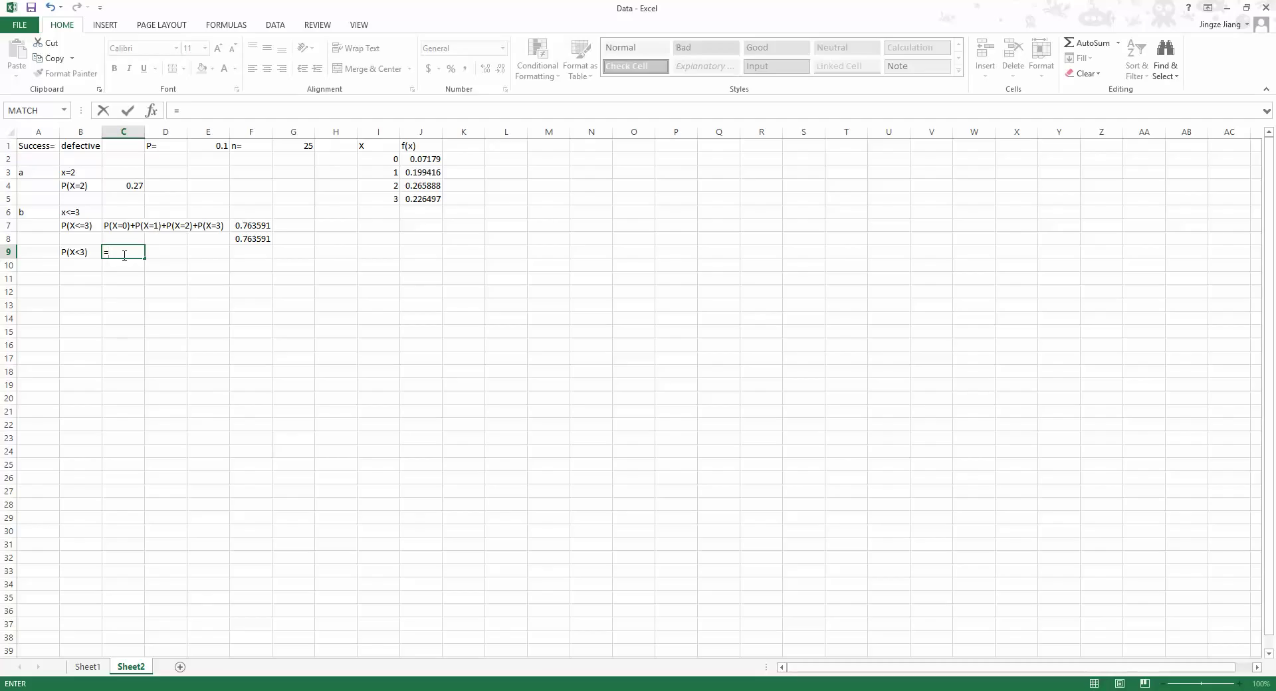
{"action": "type", "text": "BINO"}
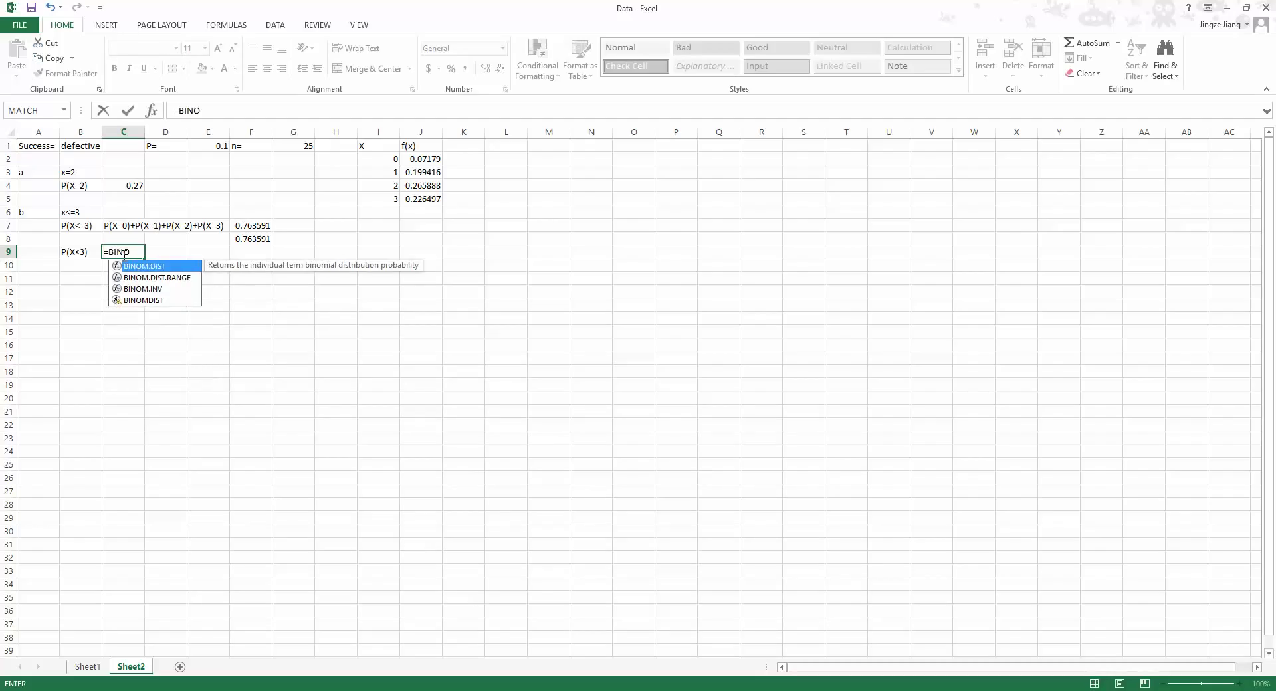
{"action": "key", "text": "BackSpace"}
{"action": "type", "text": "OM.DIST"}
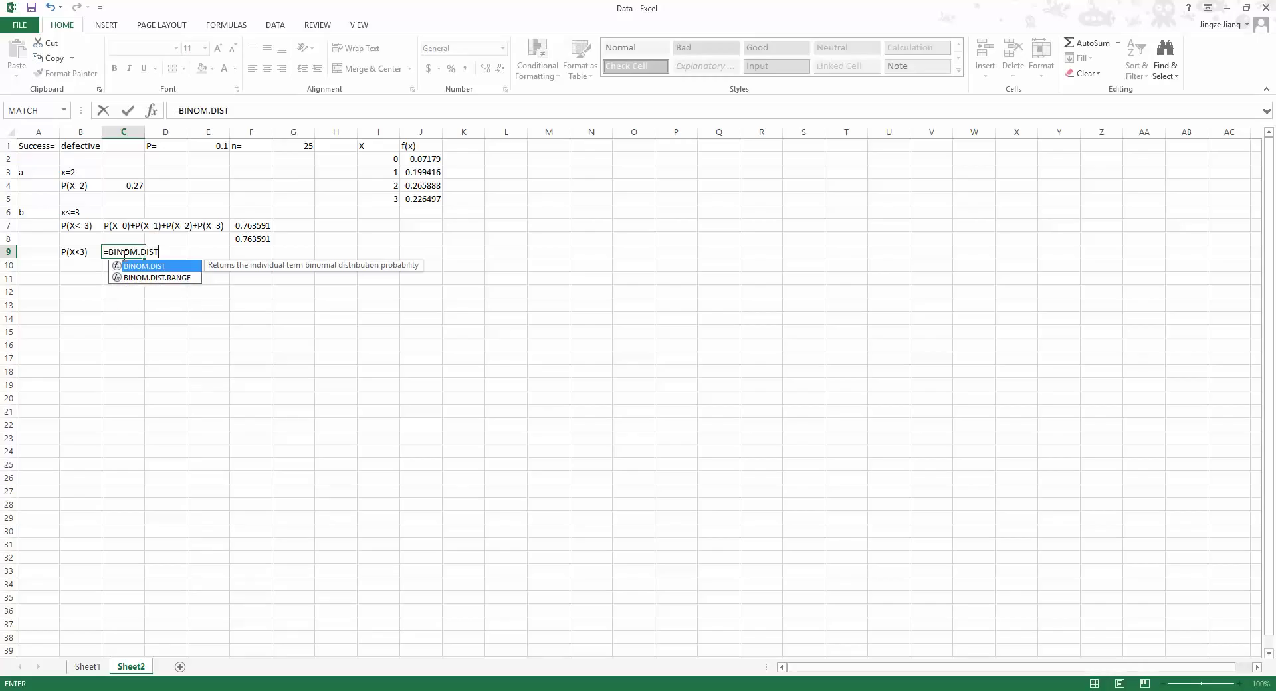
{"action": "type", "text": "(2"}
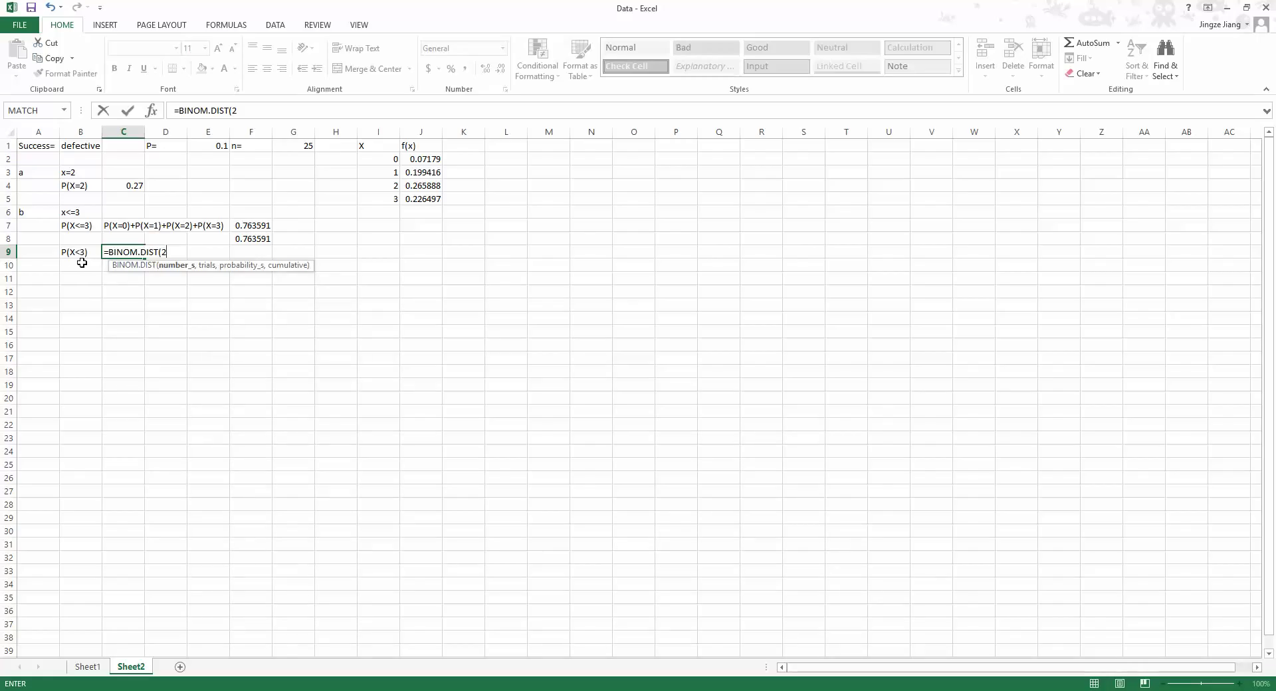
{"action": "type", "text": ","}
{"action": "left_click", "coordinate": [299, 147]}
{"action": "type", "text": ","}
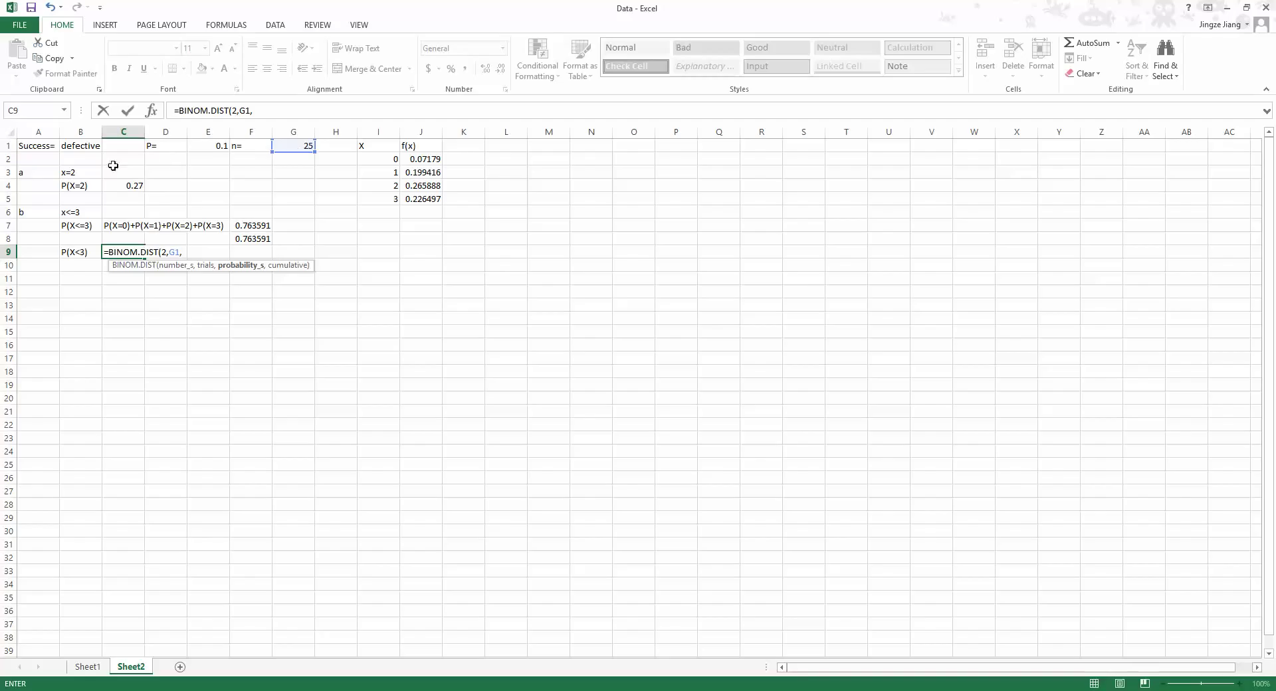
{"action": "left_click", "coordinate": [200, 146]}
{"action": "type", "text": ","}
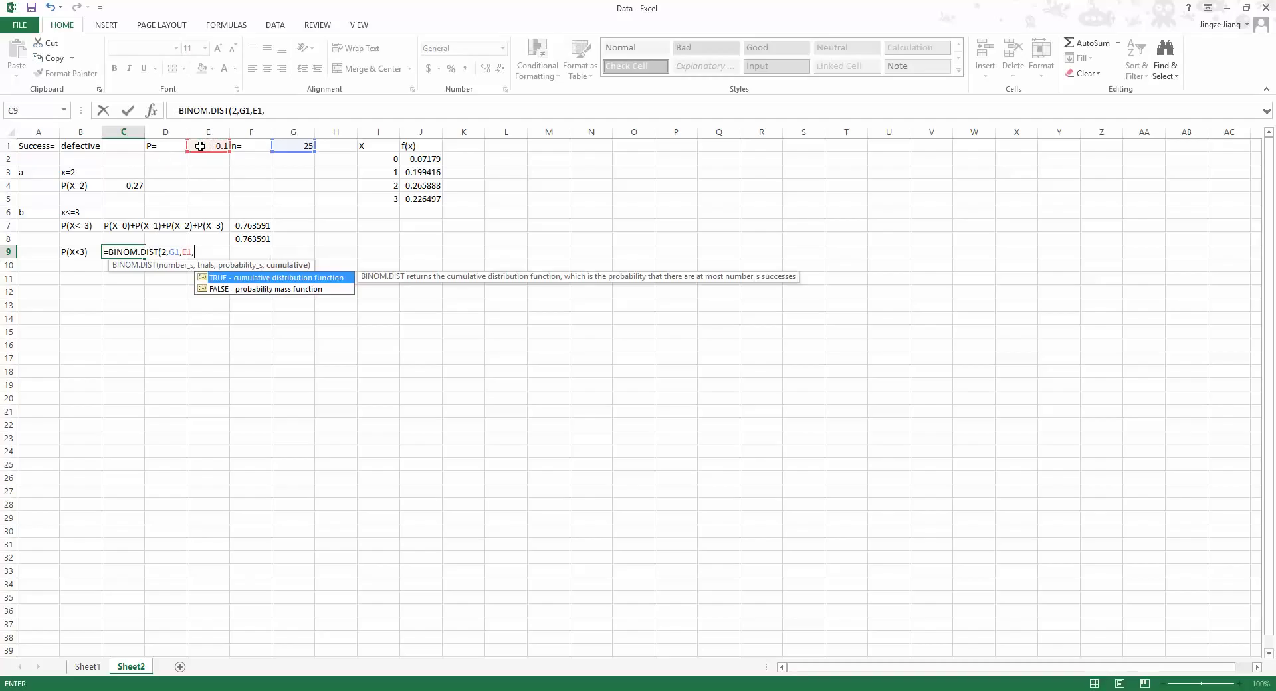
{"action": "type", "text": "TRUE"}
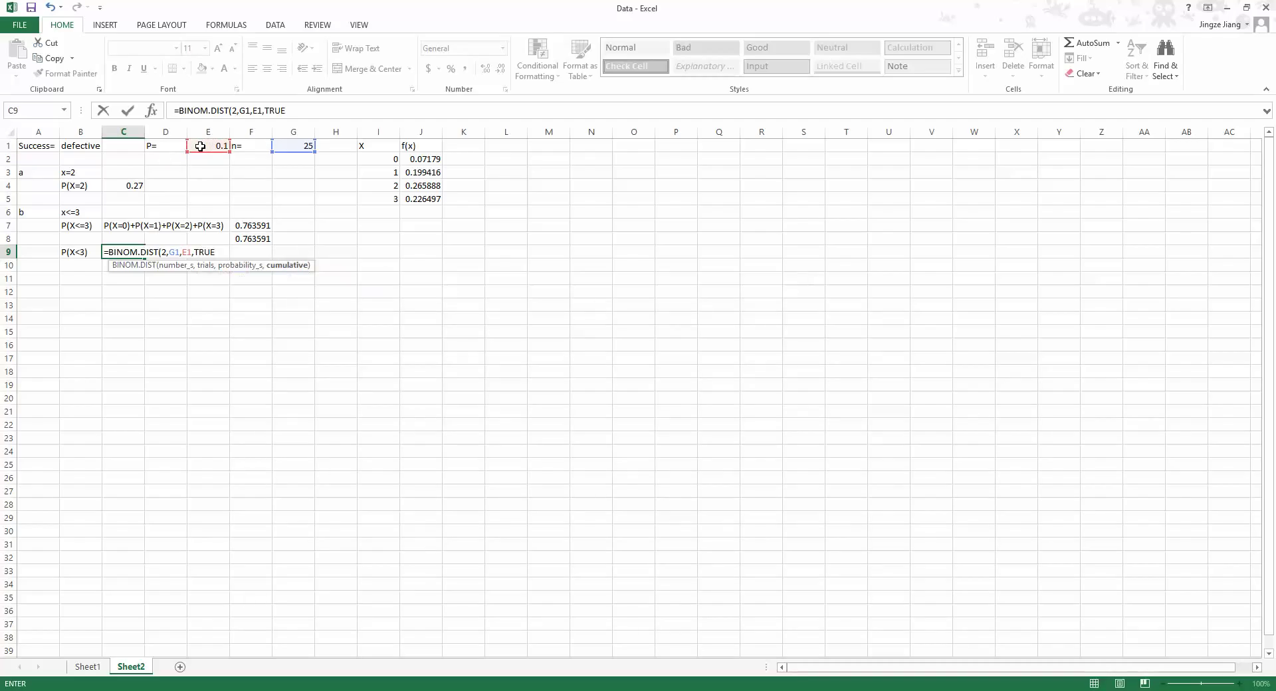
{"action": "key", "text": "Return"}
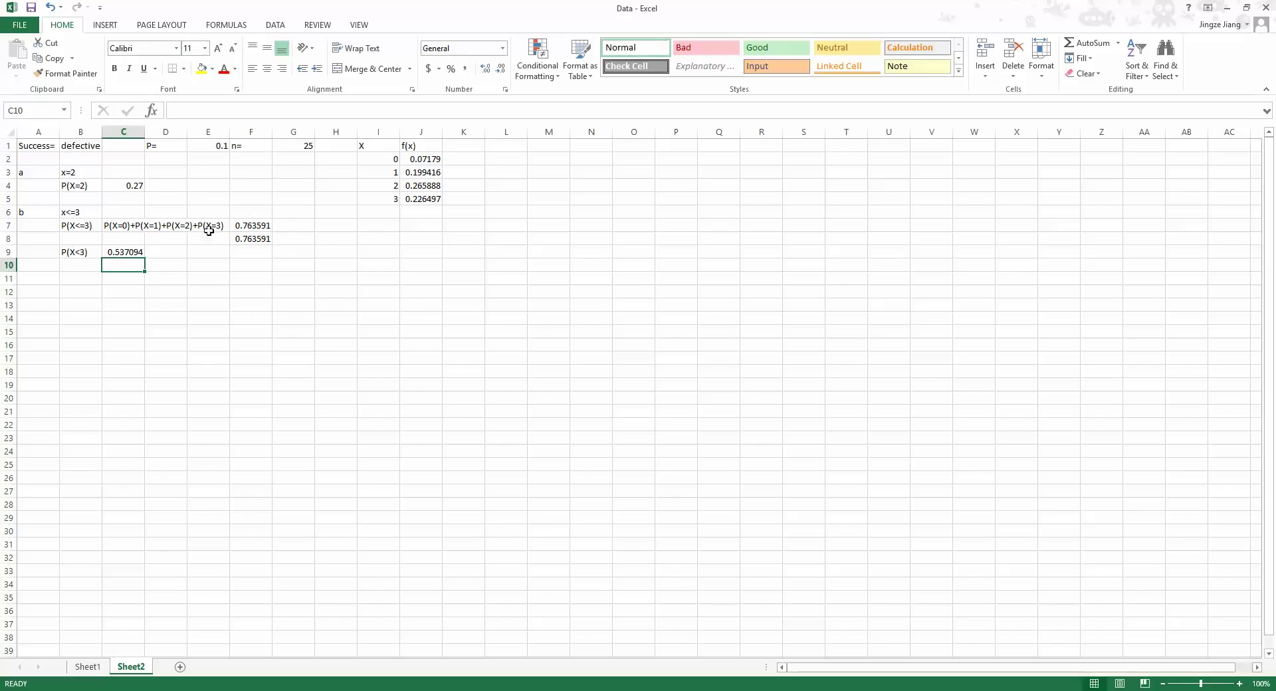
{"action": "left_click", "coordinate": [136, 253]}
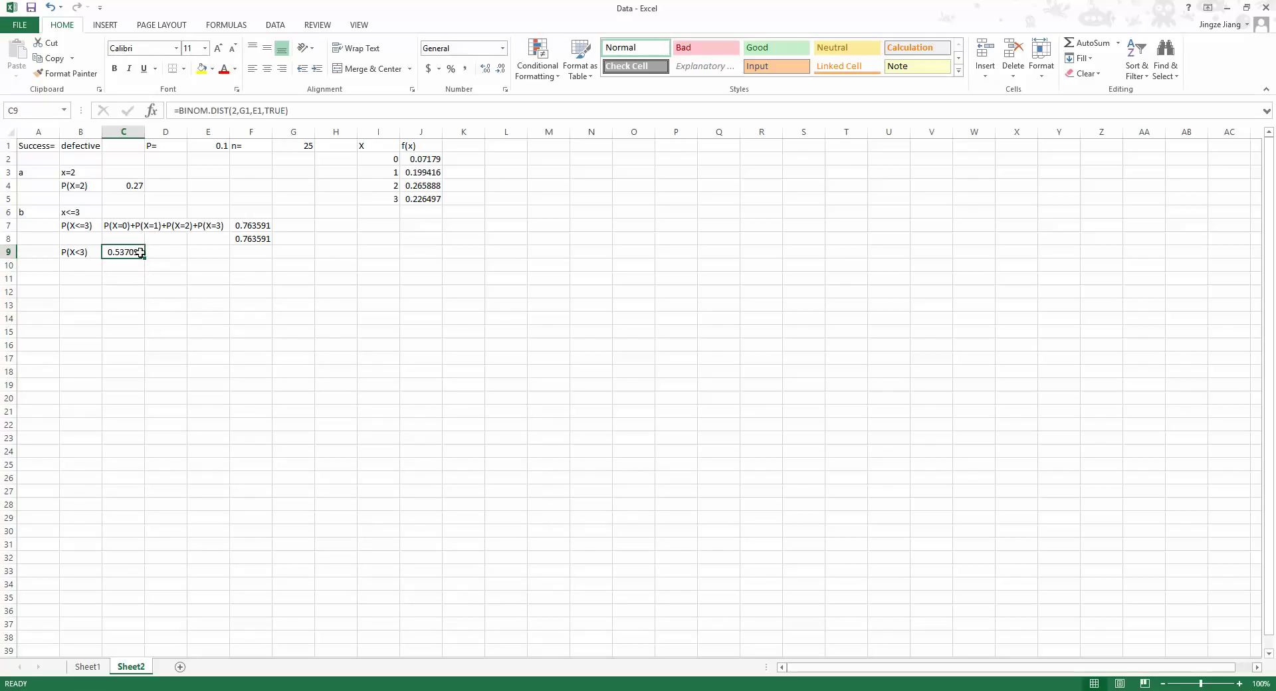